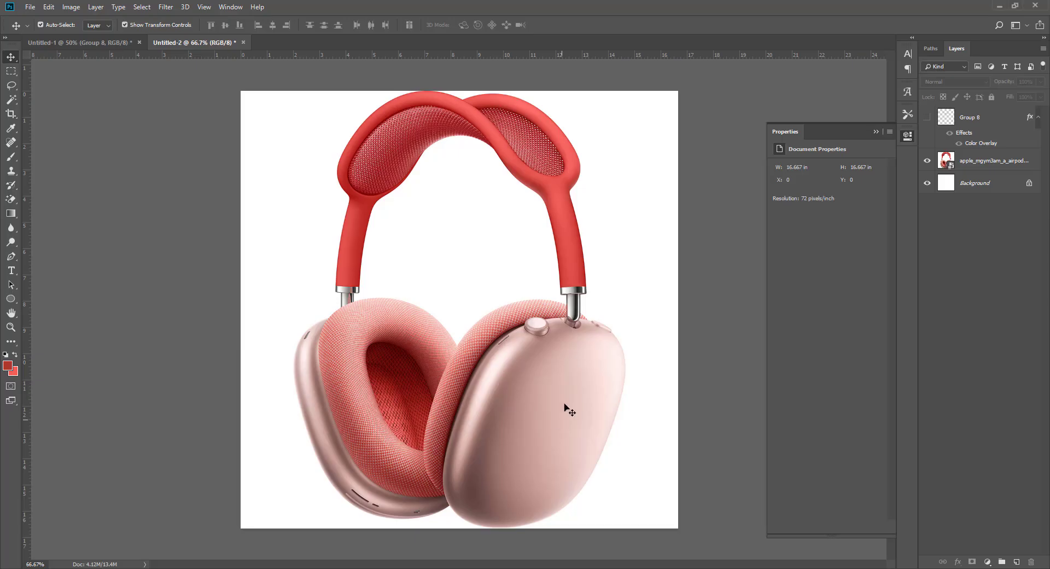
Step: Move the pink headphones layer slightly higher on the white document
left_click_drag(569, 410, 569, 398)
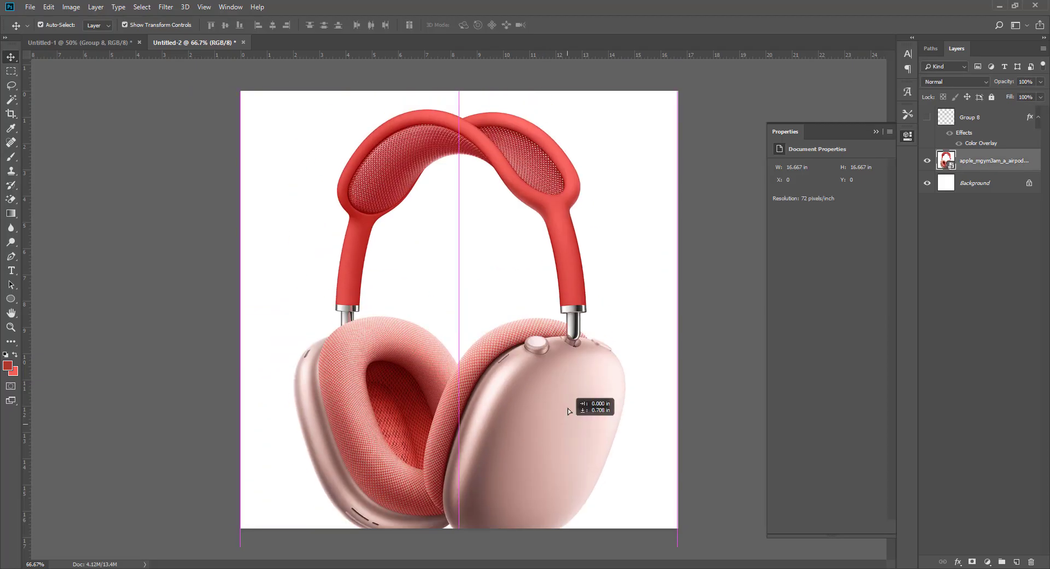
Step: Check the image size, then recentre the headphones photo and shrink it slightly
key("ctrl+alt+i")
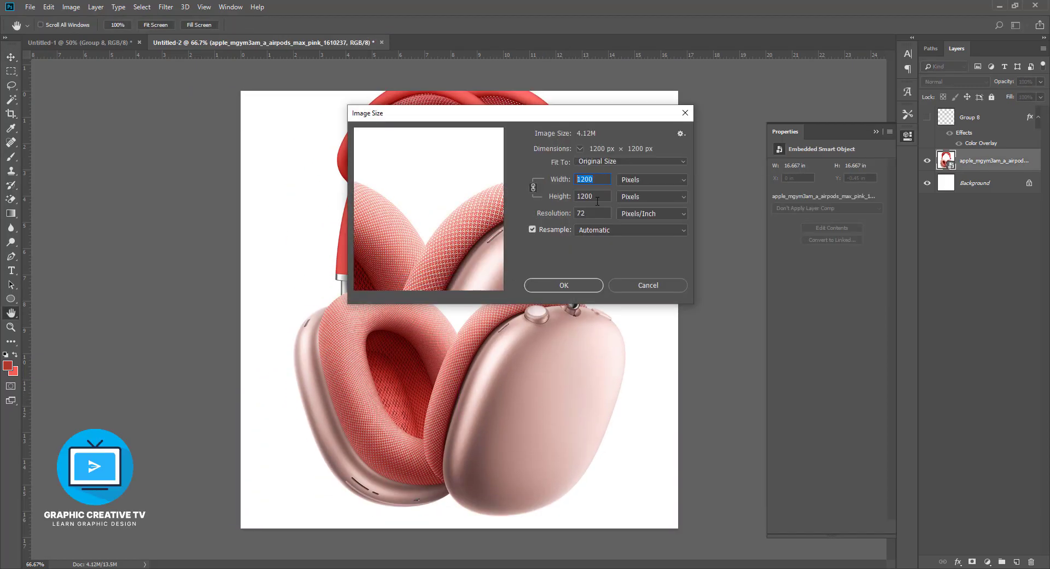
left_click(658, 285)
left_click_drag(548, 334, 546, 344)
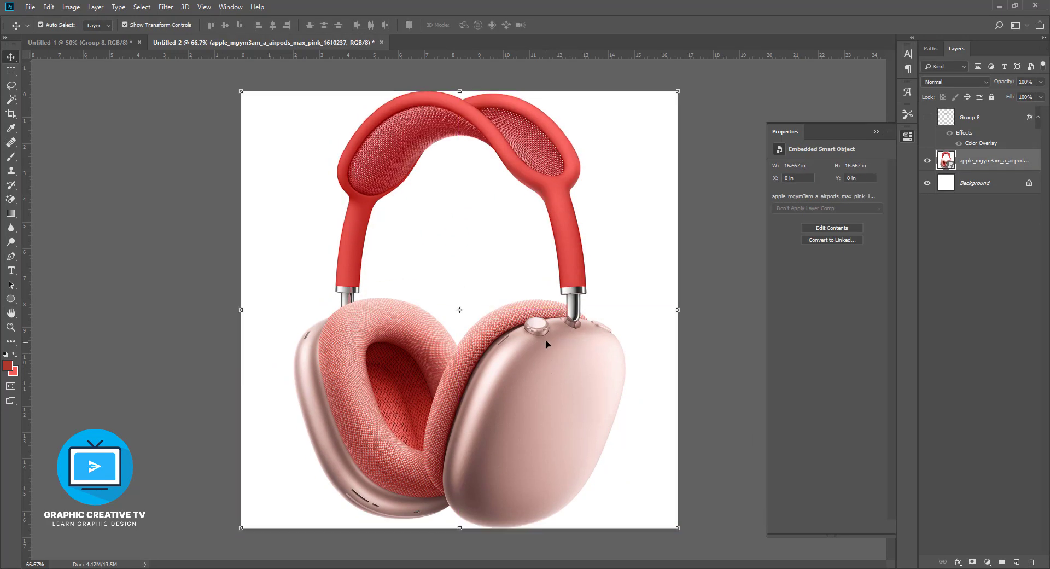
left_click_drag(678, 91, 663, 107)
key("Return")
Step: Select the headphones as the subject, feather the edge, and copy them onto Layer 1
left_click(142, 7)
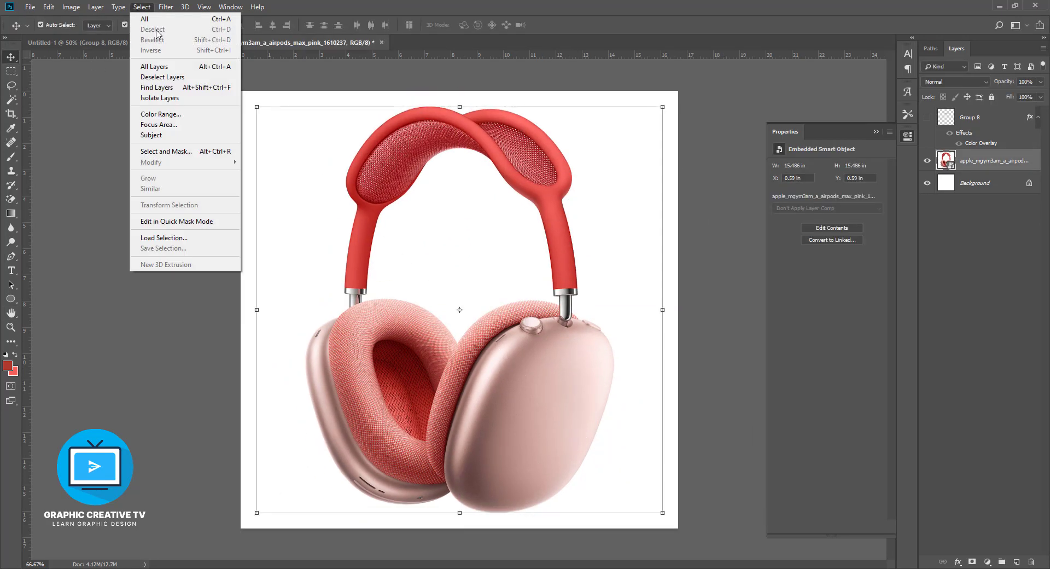
left_click(175, 136)
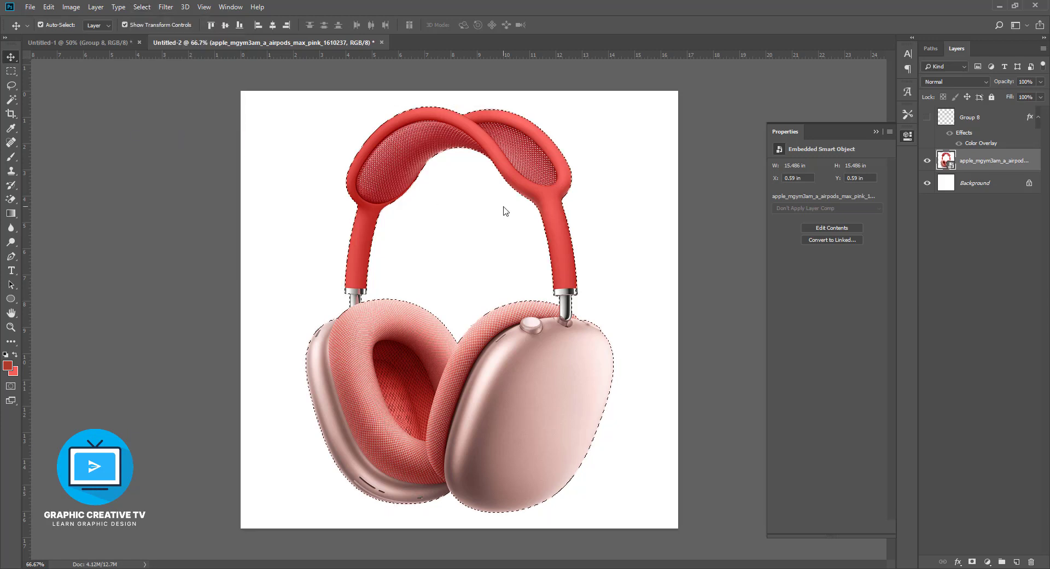
left_click(166, 7)
key("Escape")
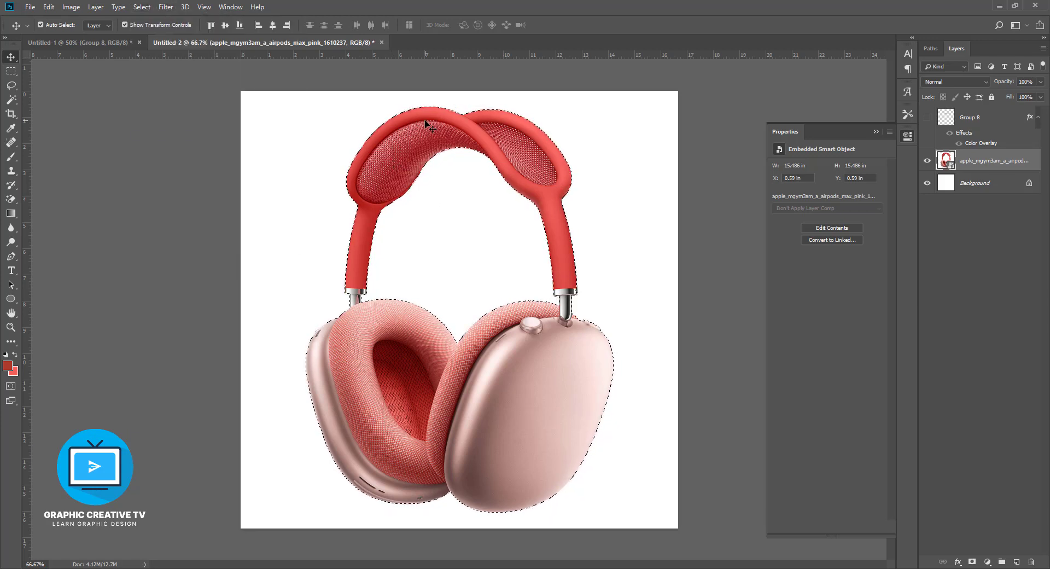
key("shift+F6")
key("Return")
key("ctrl+shift+alt+n")
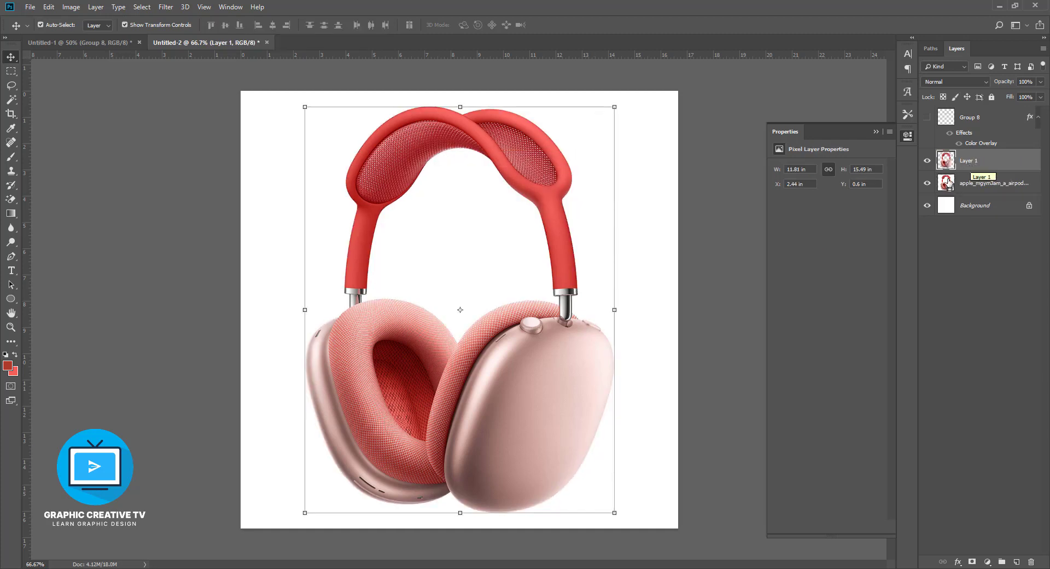
Step: Add a new Layer 2 filled with red beneath the headphones layer
key("ctrl+shift+n")
key("Return")
key("alt+BackSpace")
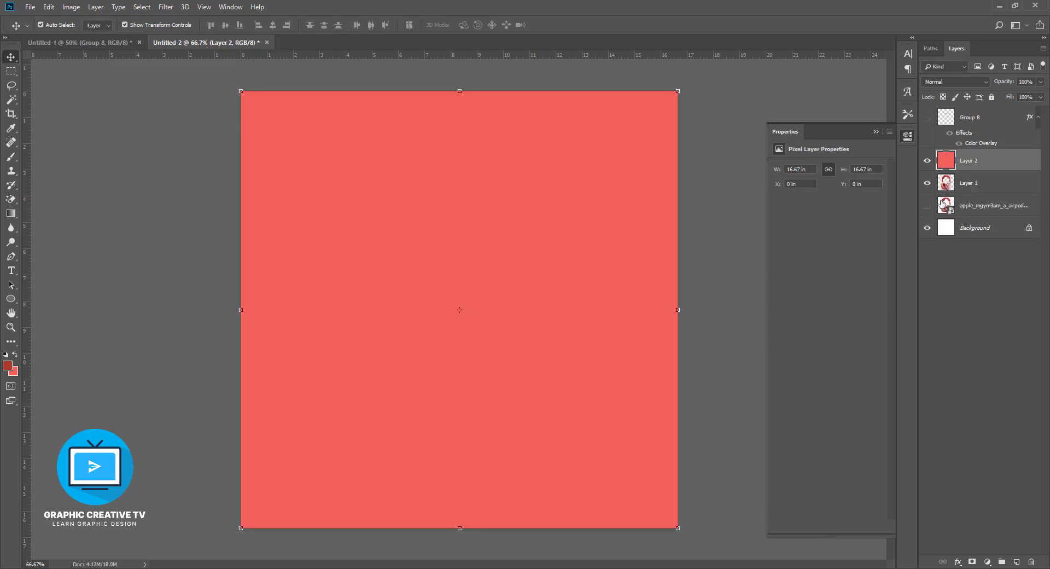
key("ctrl+bracketleft")
Step: Convert Layer 1 to a Smart Object, then scale the headphones down and tilt them clockwise
left_click(580, 381)
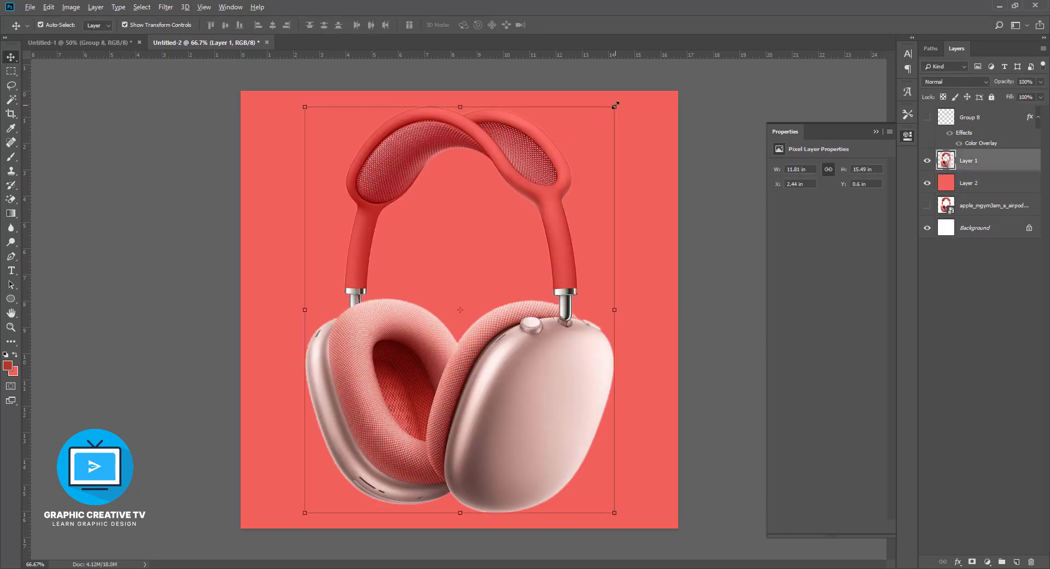
left_click_drag(615, 106, 594, 136)
key("ctrl+z")
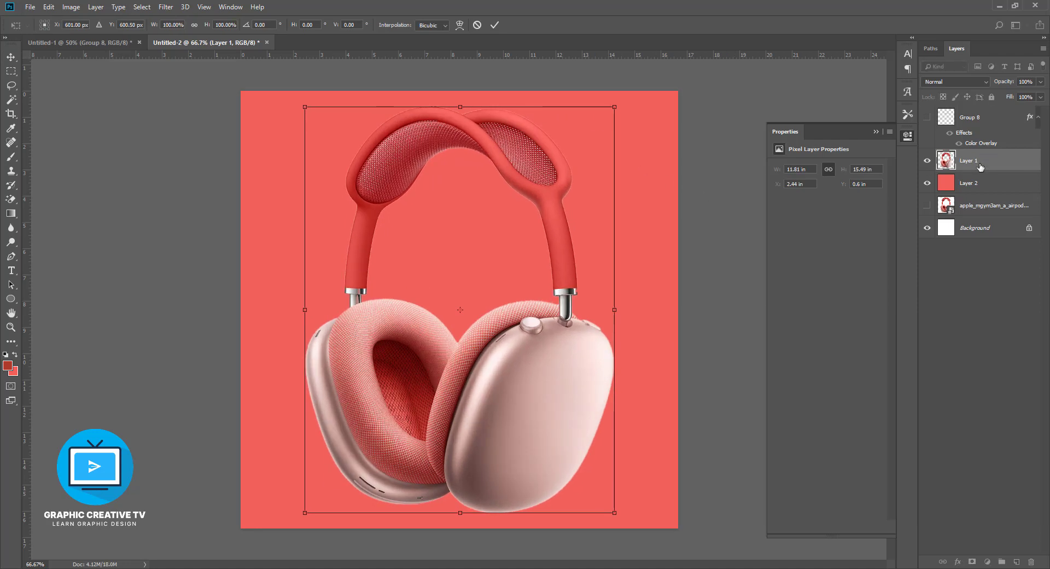
right_click(974, 164)
left_click(916, 258)
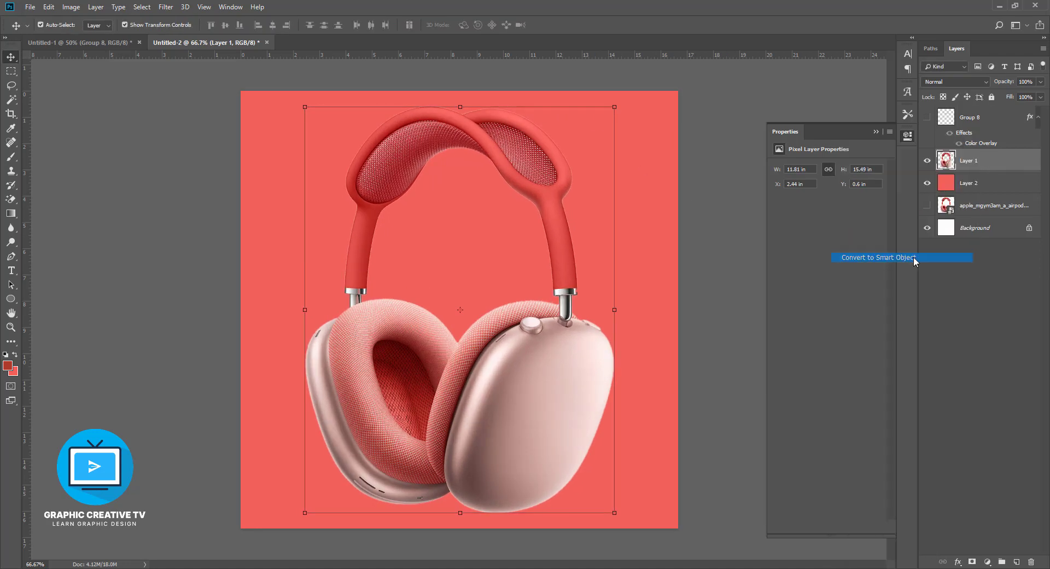
left_click(557, 386)
mouse_move(615, 104)
left_mouse_down()
mouse_move(572, 162)
mouse_move(629, 176)
mouse_move(628, 196)
left_mouse_up()
key("Return")
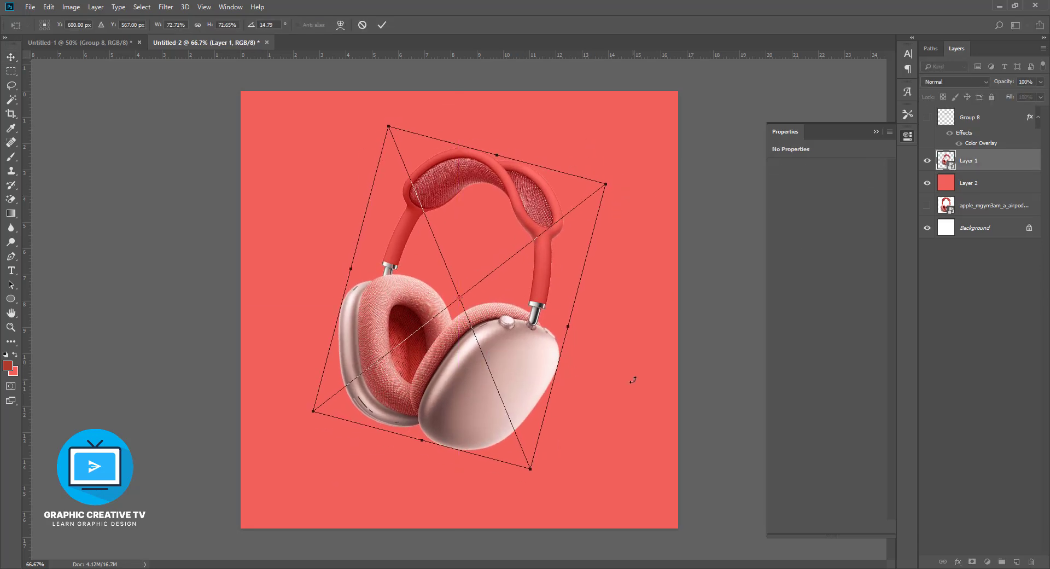
key("Return")
left_click(633, 376)
Step: Give Layer 2 a radial Gradient Overlay from dark red edges to a light red centre
left_click(958, 562)
left_click(973, 525)
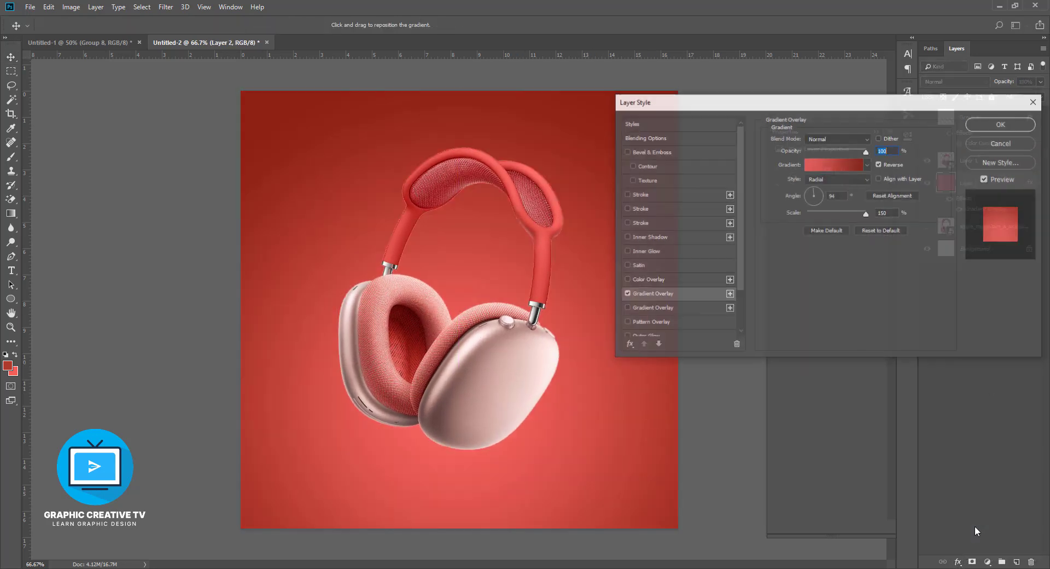
left_click(824, 166)
double_click(763, 393)
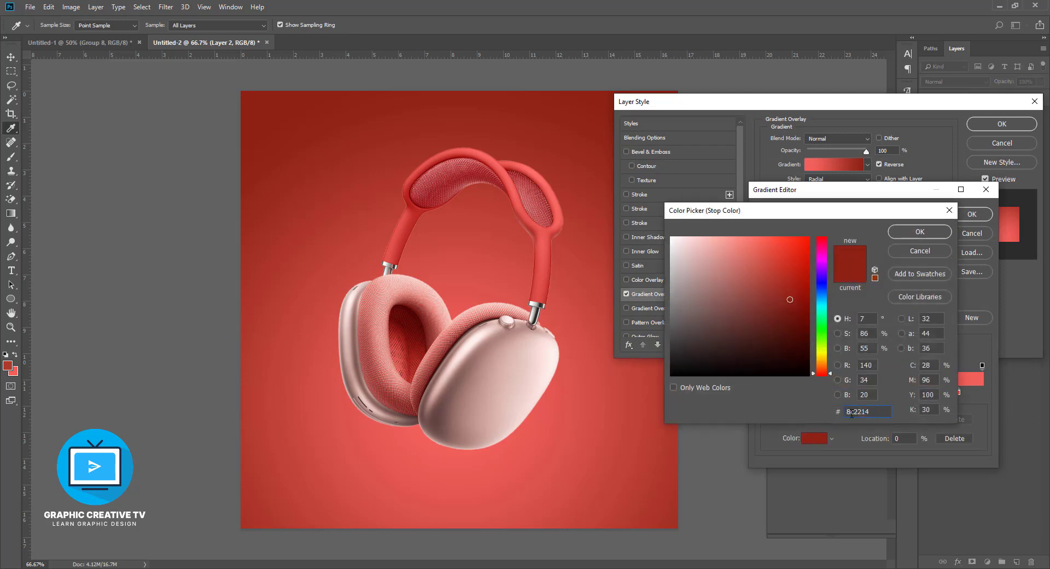
key("Escape")
left_click(813, 438)
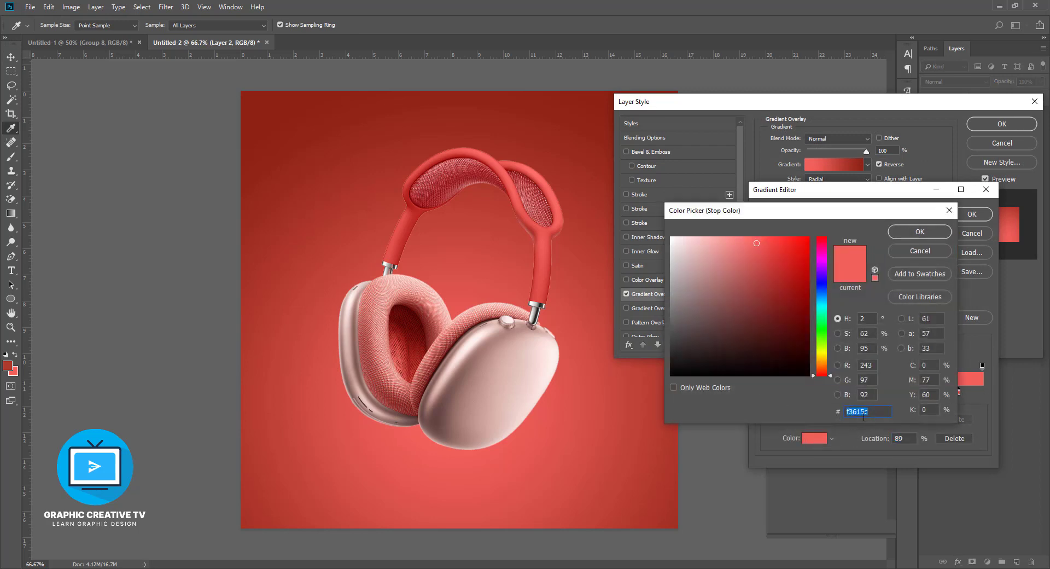
left_click(937, 228)
left_click(972, 214)
left_click(1002, 123)
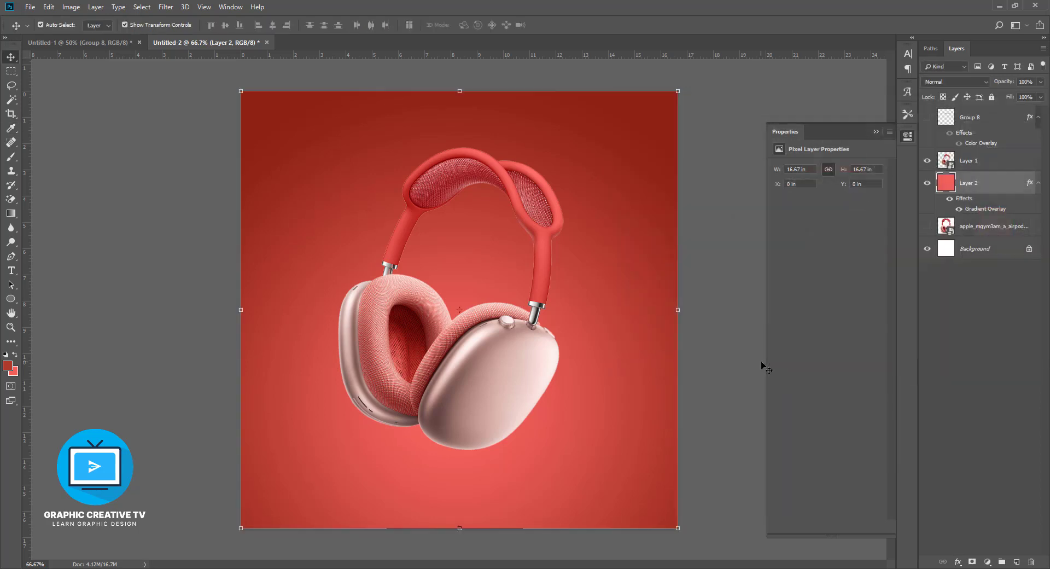
Step: Move the gradient's right colour stop to 78% and reapply the overlay
double_click(969, 207)
left_click(824, 162)
left_click_drag(958, 392, 934, 392)
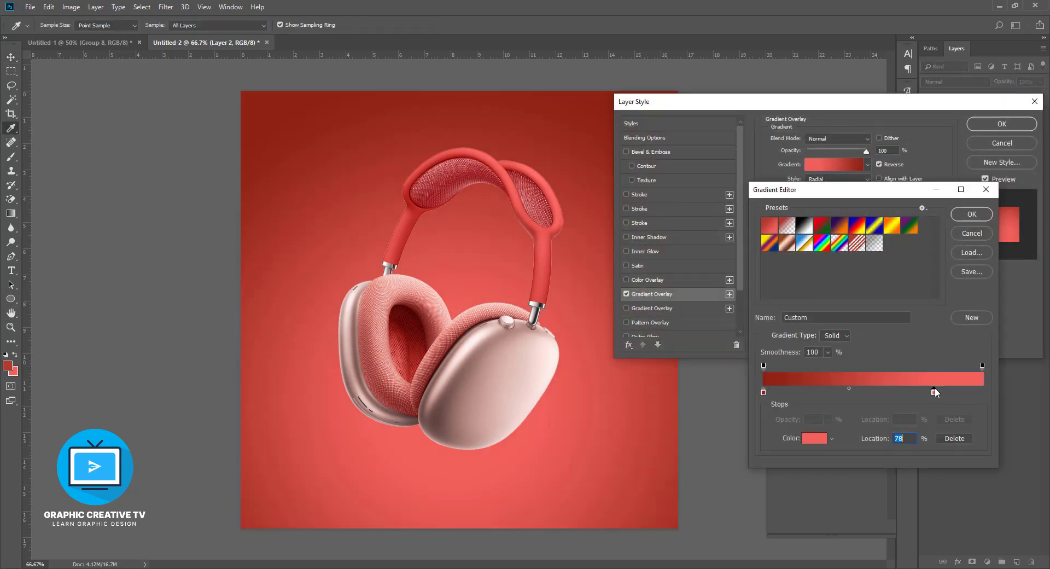
left_click(972, 214)
left_click(1002, 124)
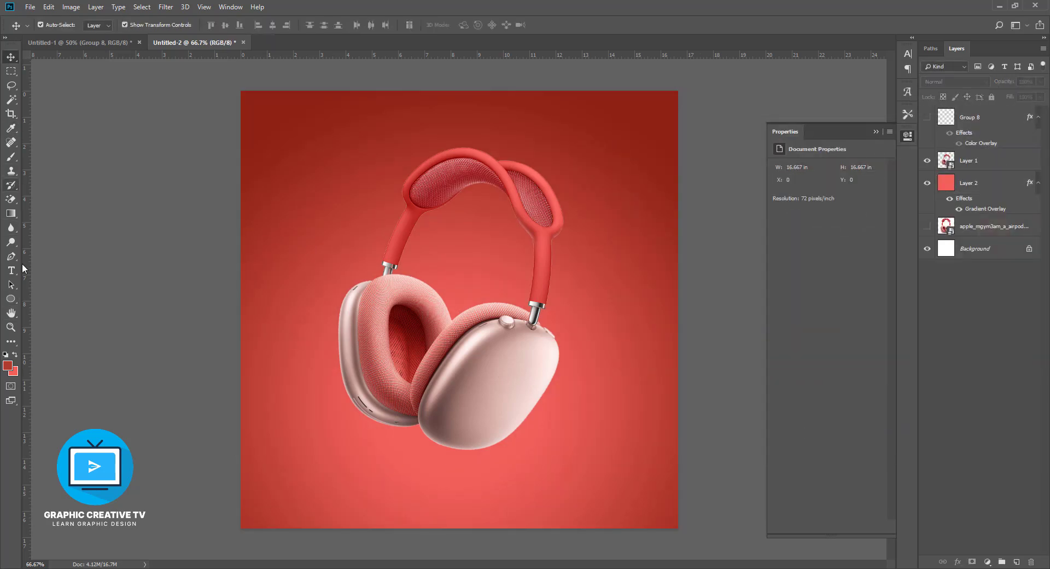
left_click(10, 299)
Step: Draw a red Ellipse 1 circle below the headphones and stretch it into a wide oval
left_click_drag(590, 562, 590, 562)
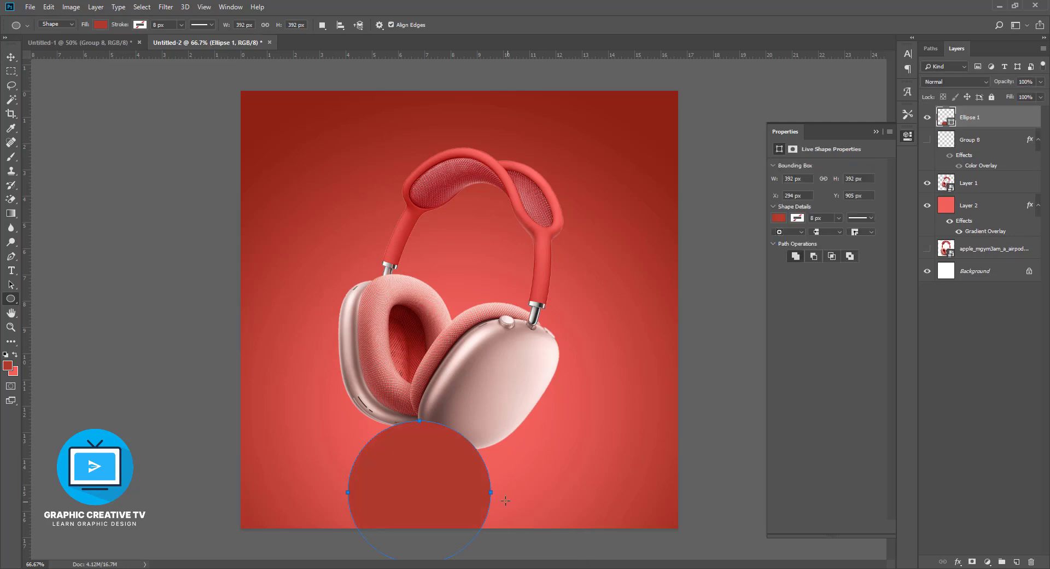
left_click(11, 57)
left_click_drag(491, 492, 602, 492)
left_click_drag(348, 492, 311, 491)
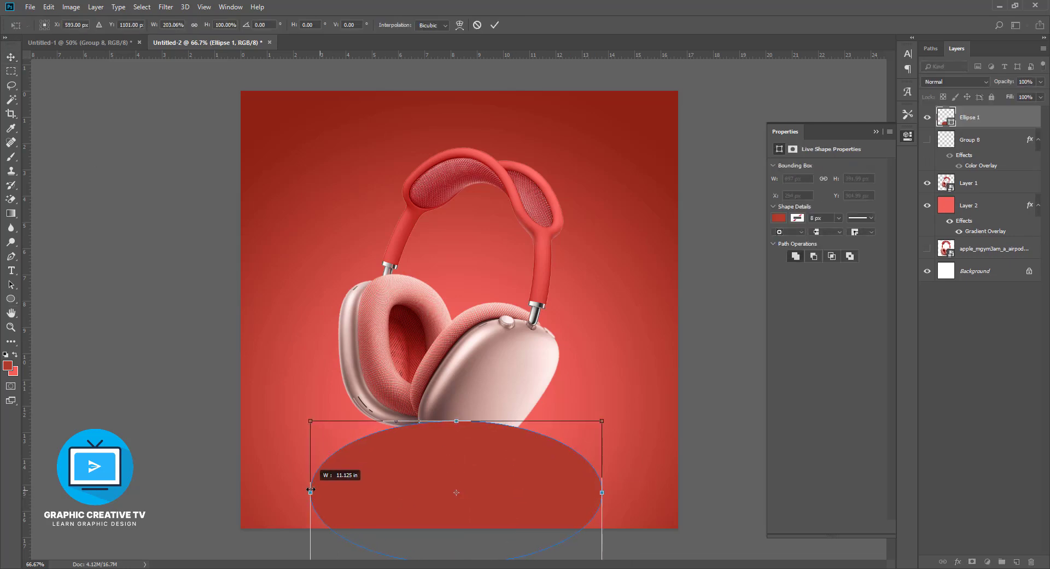
left_click_drag(601, 492, 610, 492)
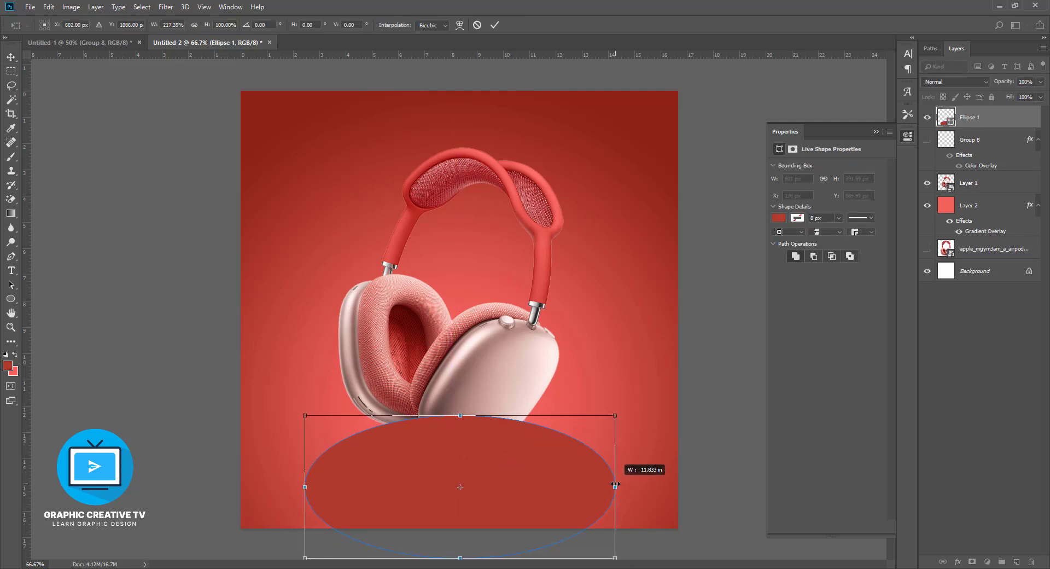
key("Return")
Step: Bring the headphones above the oval, rotate them about 15°, and lower the oval 0.5 in
left_click(479, 371)
mouse_move(479, 372)
left_mouse_down()
mouse_move(480, 394)
mouse_move(520, 386)
left_mouse_up()
key("ctrl+shift+bracketright")
key("ctrl+t")
left_click_drag(578, 172, 616, 205)
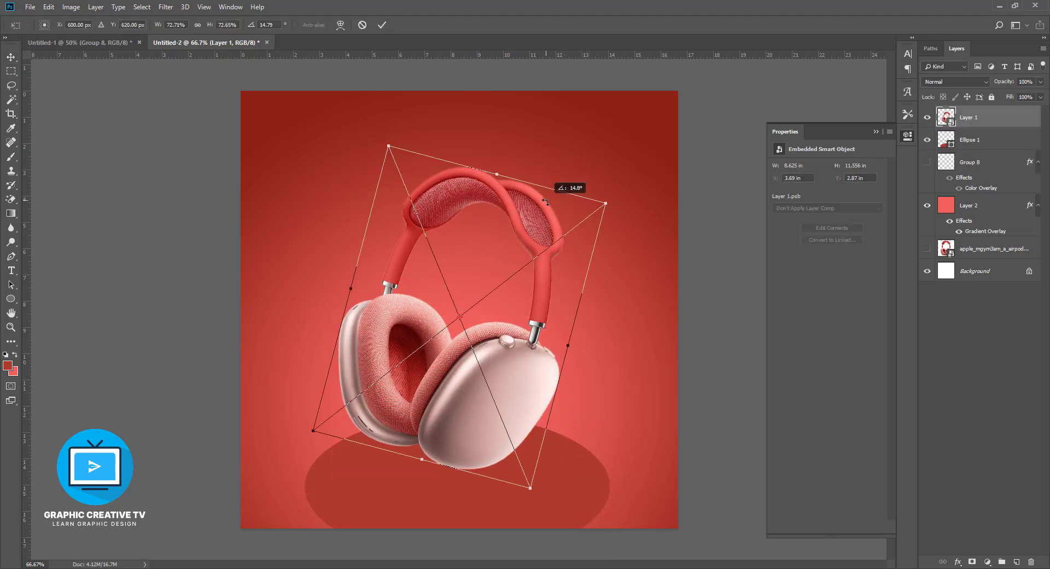
left_click_drag(486, 337, 504, 398)
key("Return")
left_click_drag(559, 481, 556, 494)
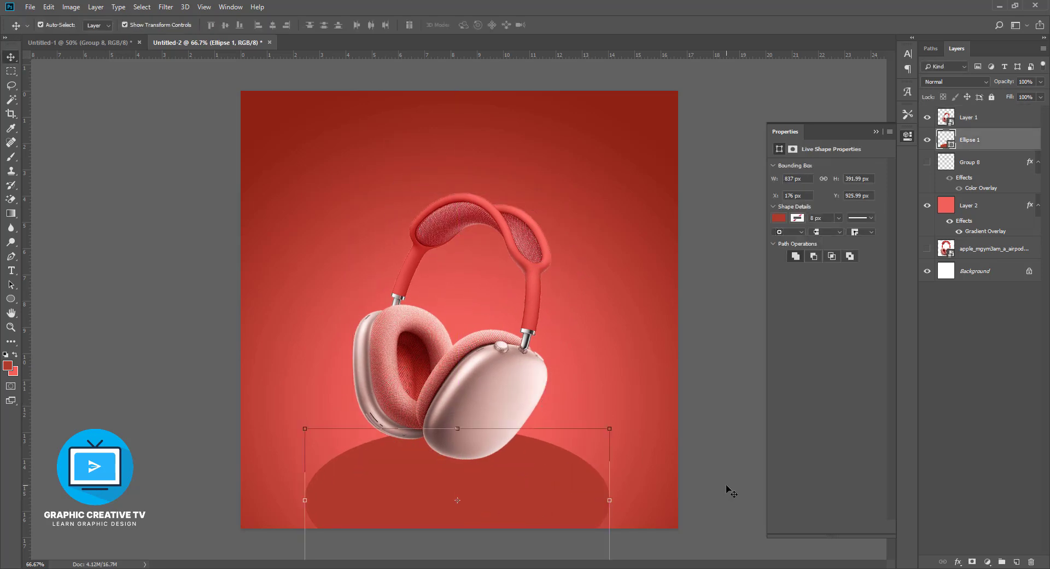
Step: Switch the oval's Gradient Overlay style to Linear and add an empty Layer 3
double_click(982, 232)
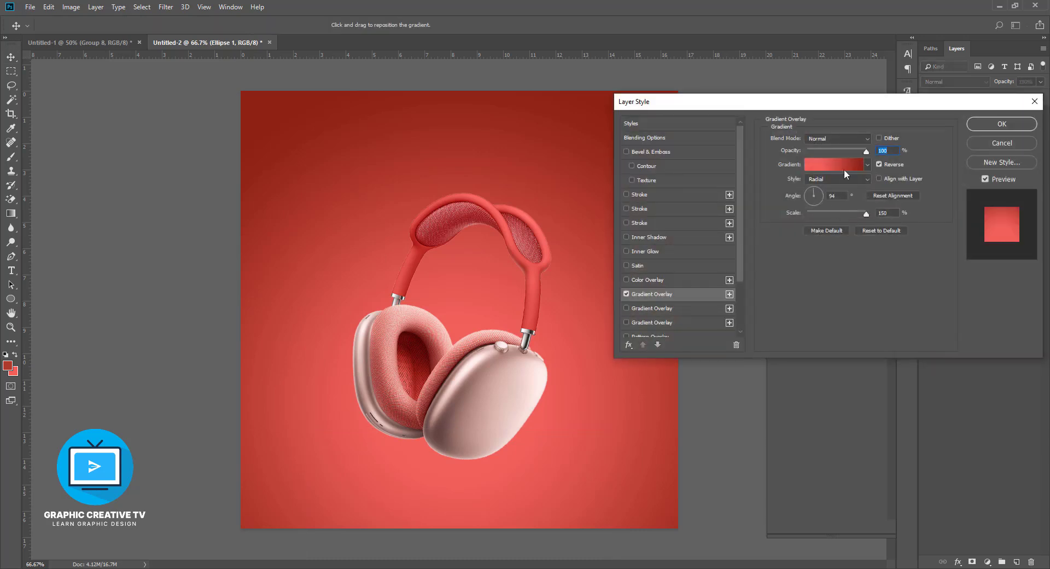
left_click(837, 178)
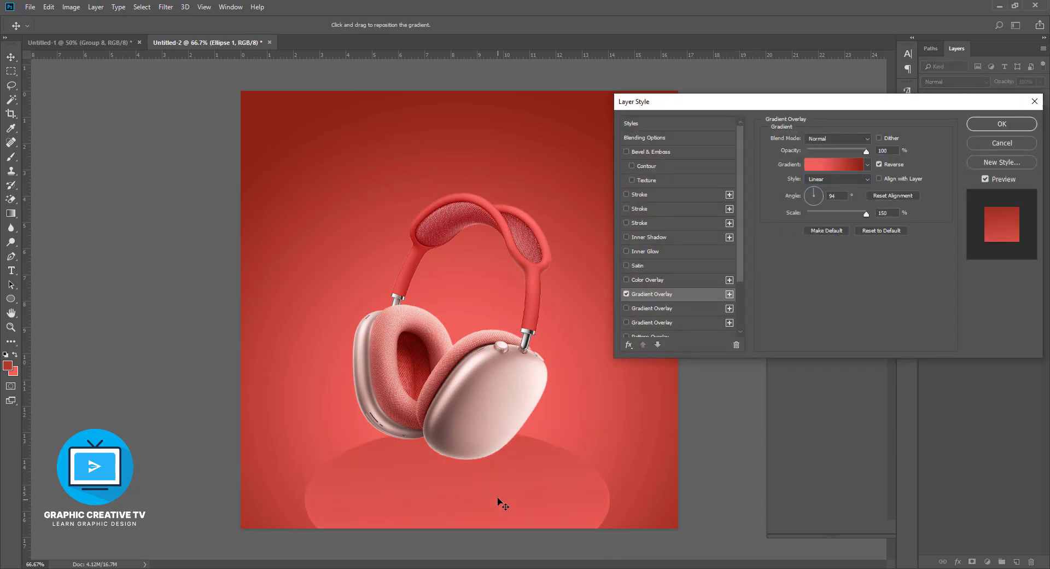
left_click(1000, 124)
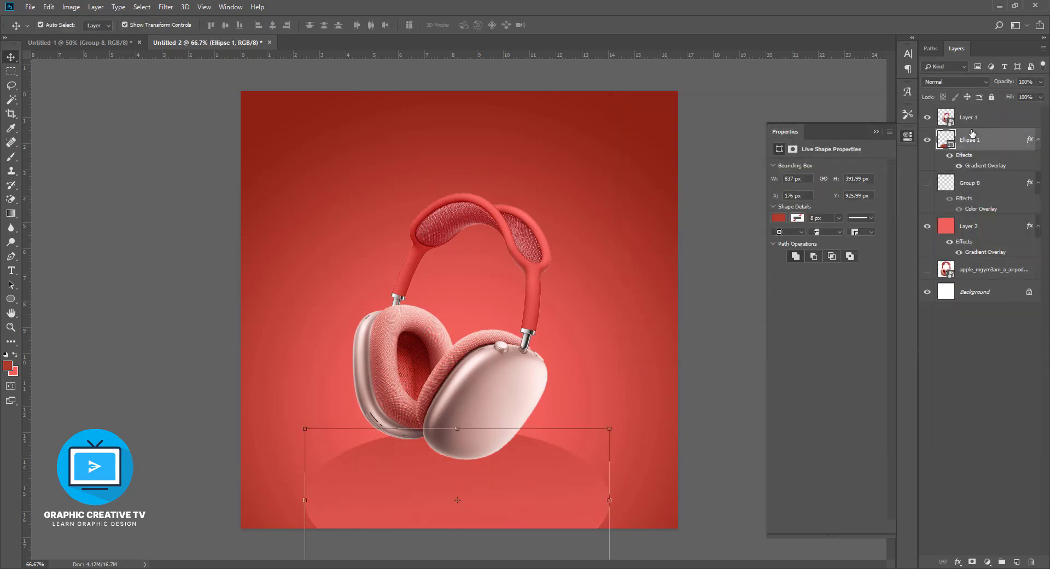
key("ctrl+shift+n")
key("Return")
Step: Paint a soft shadow across the lower canvas on Layer 3 with a soft brush
key("b")
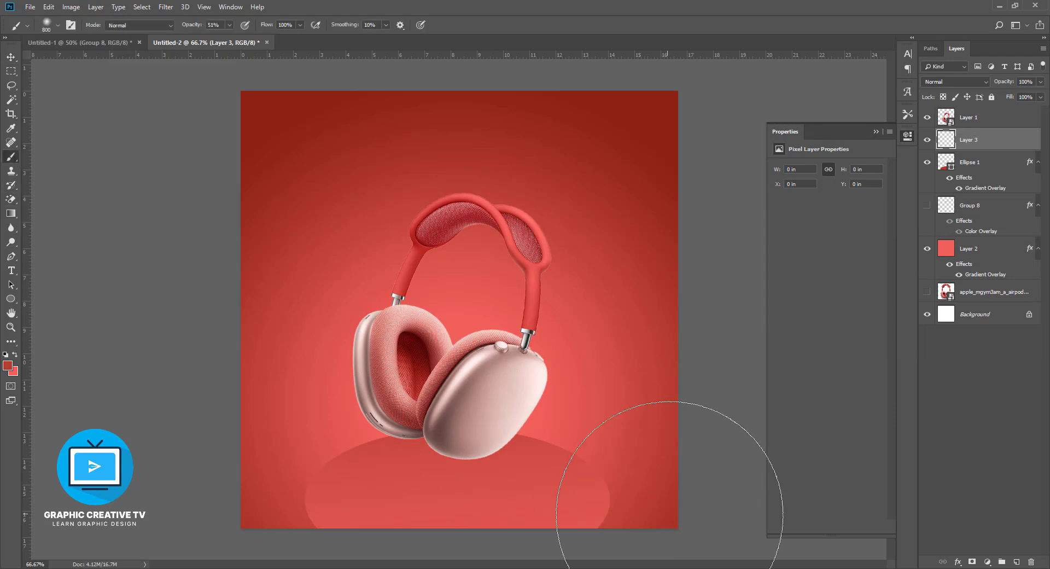
mouse_move(529, 543)
left_mouse_down()
mouse_move(480, 503)
mouse_move(304, 534)
left_mouse_up()
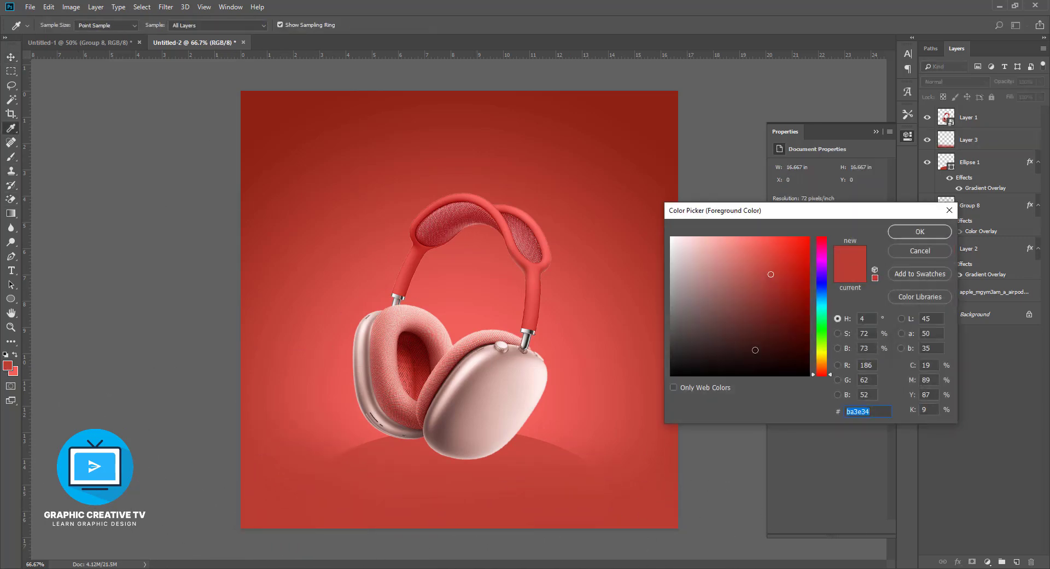
left_click(7, 365)
left_click(917, 231)
Step: On a new Layer 4, paint a dark blob, squash it into a thin shadow below the headphones
key("ctrl+shift+n")
key("Return")
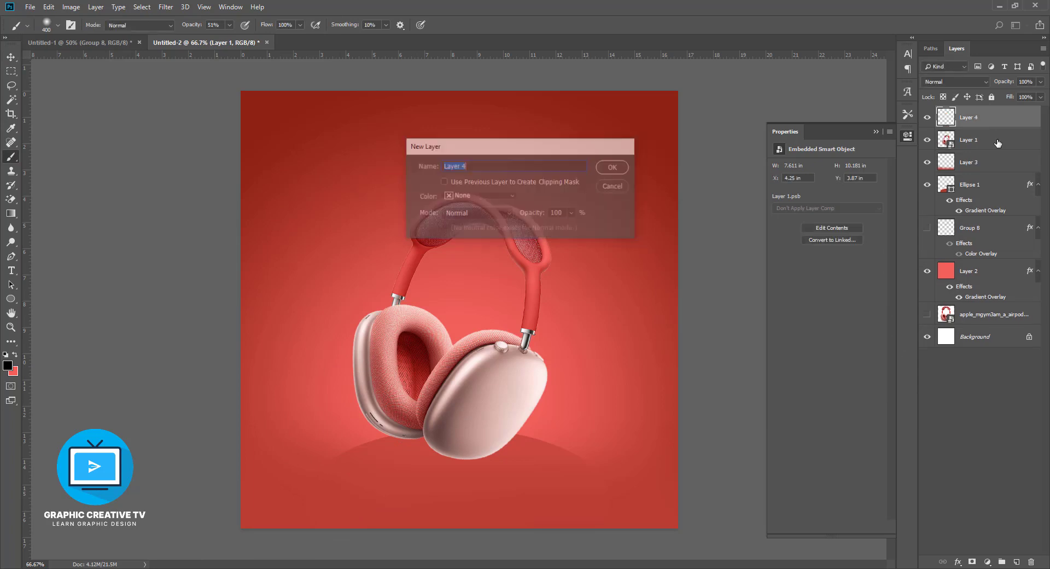
key("b")
left_click(457, 280)
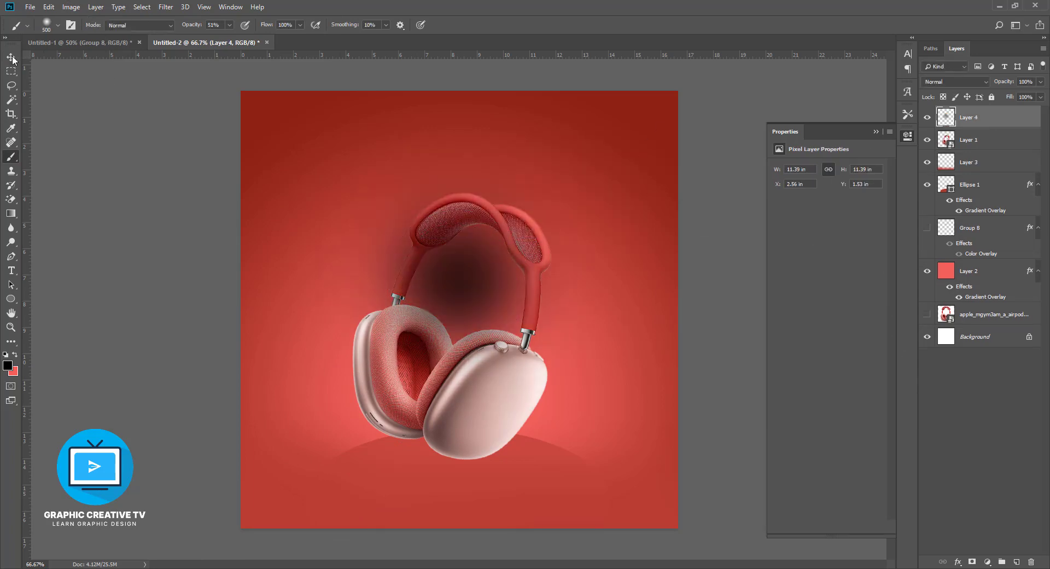
key("v")
mouse_move(460, 132)
left_mouse_down()
mouse_move(460, 410)
mouse_move(475, 495)
mouse_move(476, 464)
left_mouse_up()
key("Return")
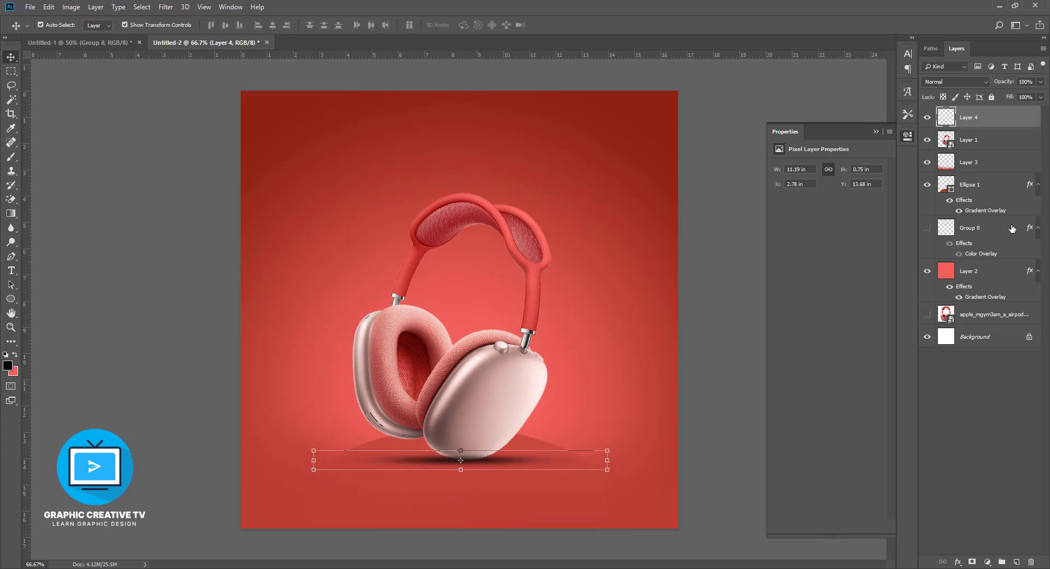
key("ctrl+bracketleft")
Step: Flatten the Layer 4 shadow slightly by lowering its top edge
left_click(515, 457)
key("ctrl+t")
key("Escape")
left_click(547, 460)
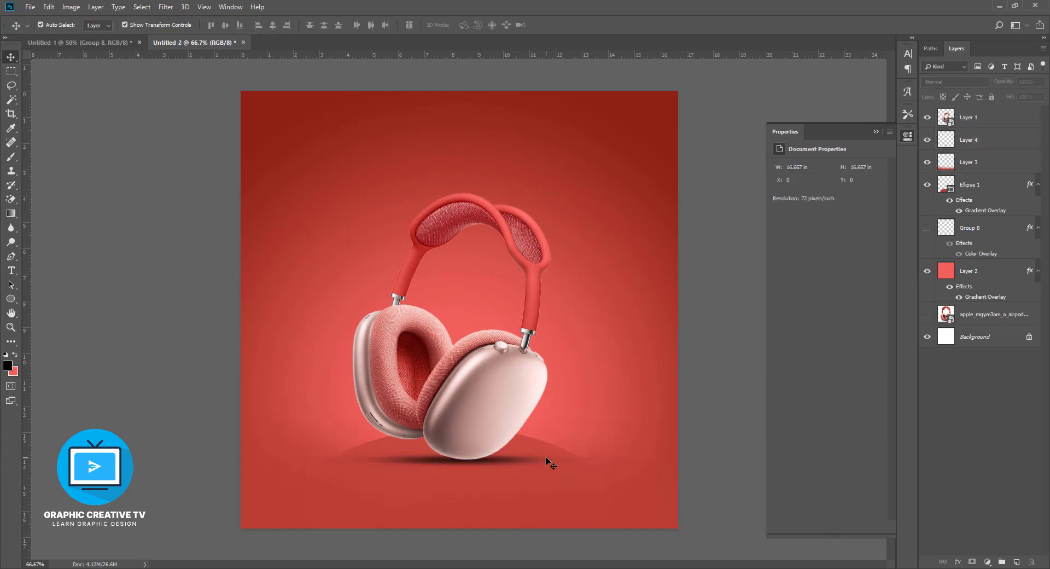
key("ctrl+t")
left_click_drag(460, 450, 461, 453)
key("Return")
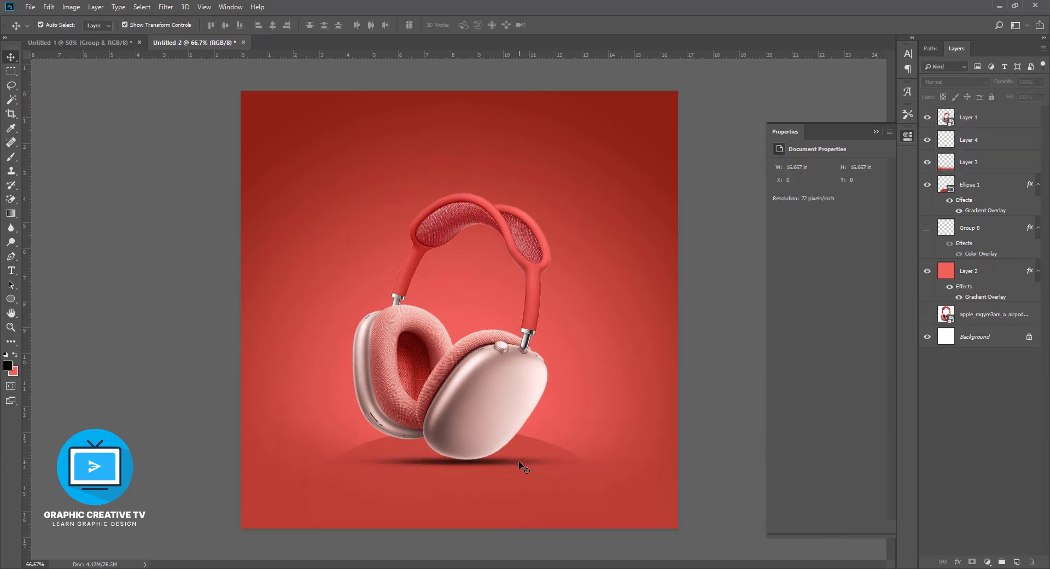
Step: Narrow the shadow from both sides and flatten it further from the bottom edge
key("ctrl+t")
left_click_drag(607, 461, 573, 461)
left_click_drag(313, 461, 358, 461)
key("Return")
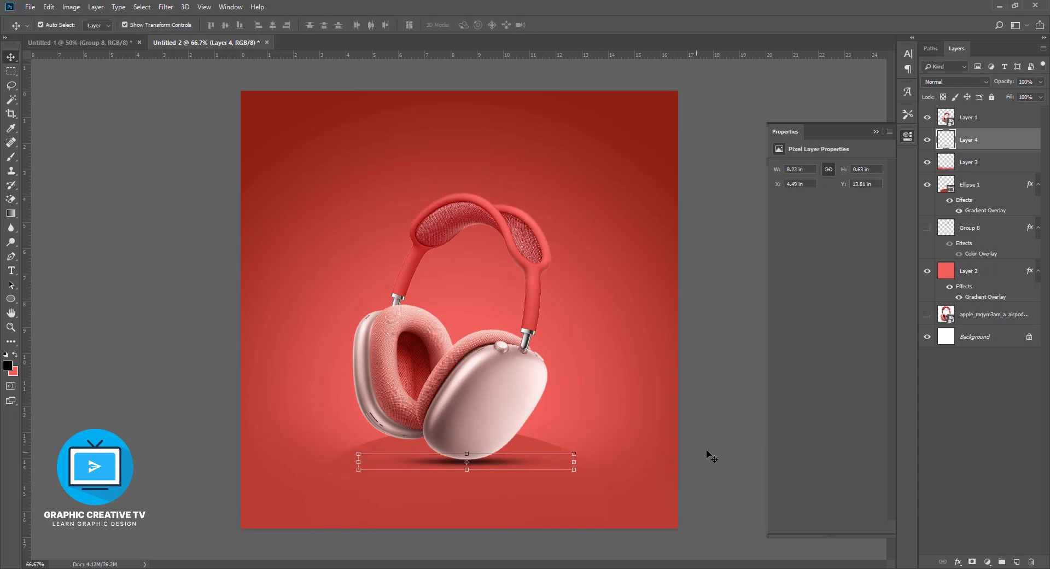
key("ctrl+t")
left_click_drag(468, 469, 506, 459)
key("Return")
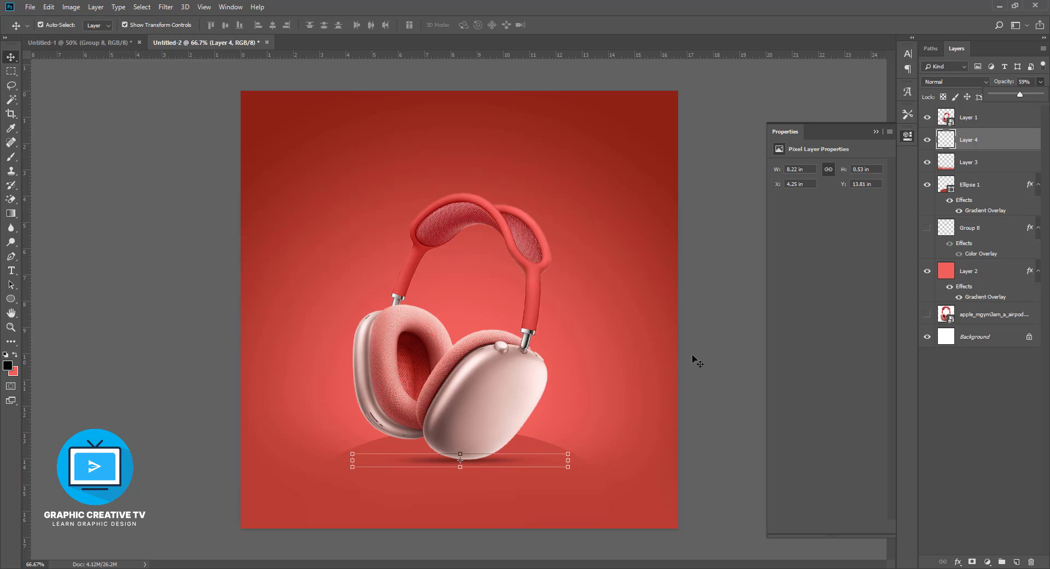
Step: Centre the headphones layer horizontally on the canvas
left_click(501, 374)
key("ctrl+a")
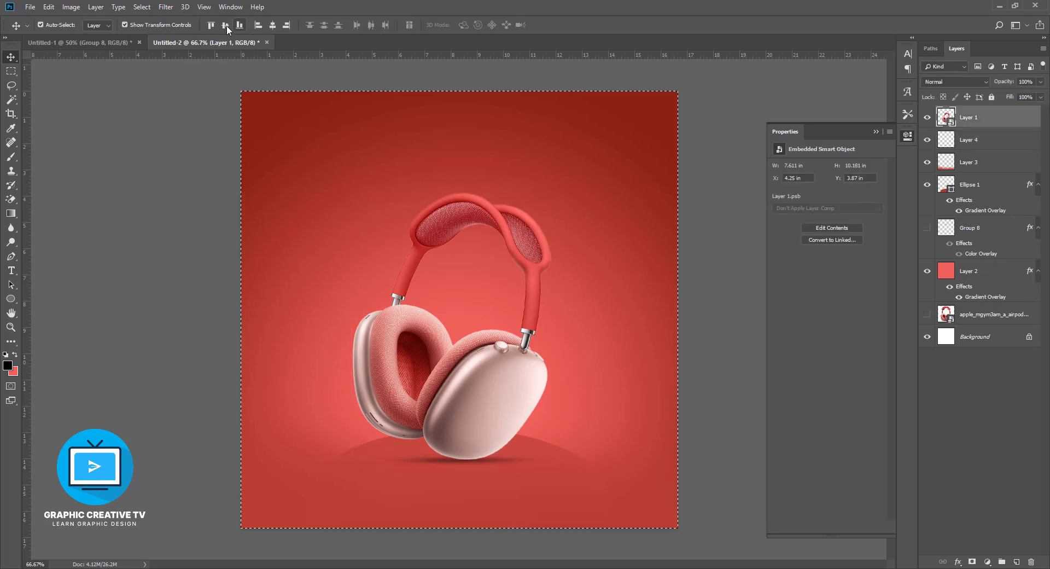
left_click(272, 24)
key("ctrl+d")
left_click(459, 460, "ctrl")
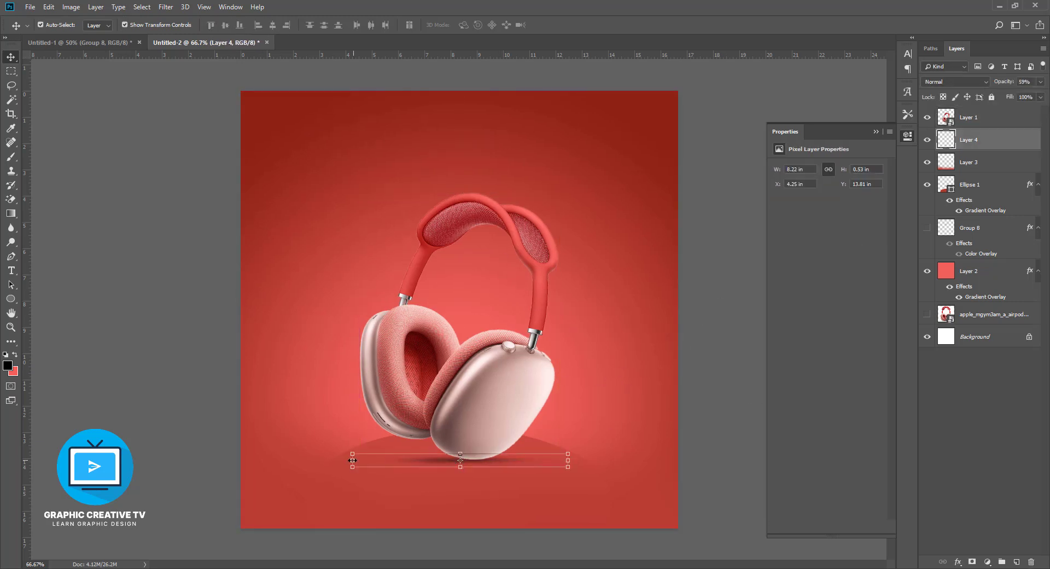
left_click(519, 312)
Step: Type 'New Collection', enlarge it, and place it near the top left
key("t")
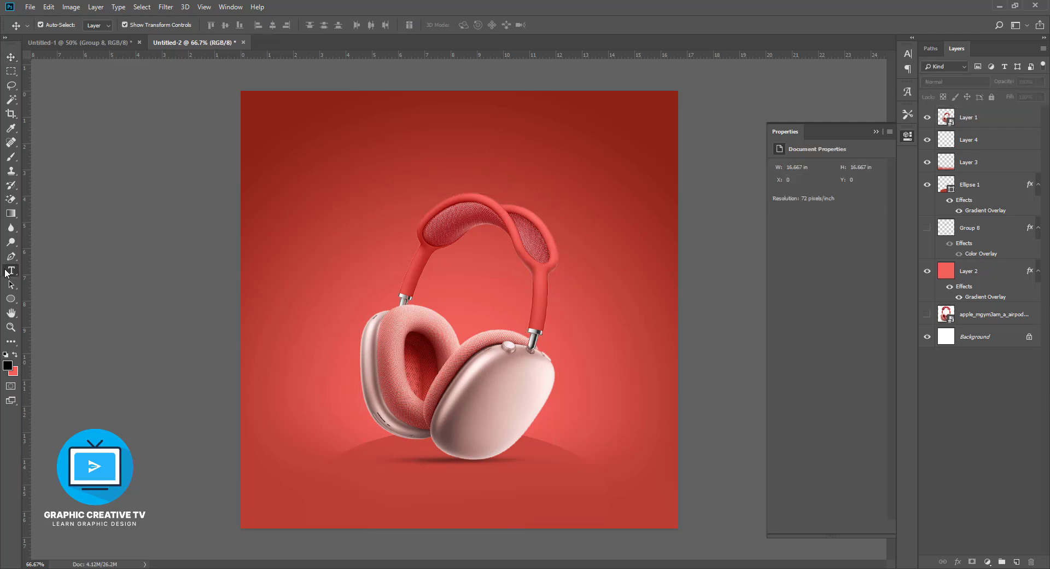
left_click(300, 168)
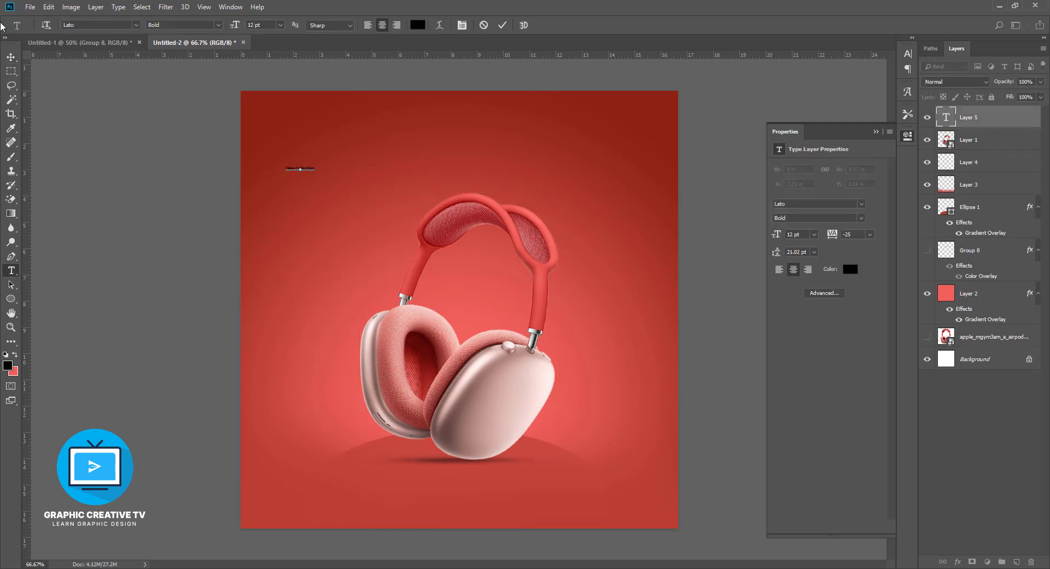
left_click(11, 57)
key("ctrl+t")
left_click_drag(316, 168, 457, 211)
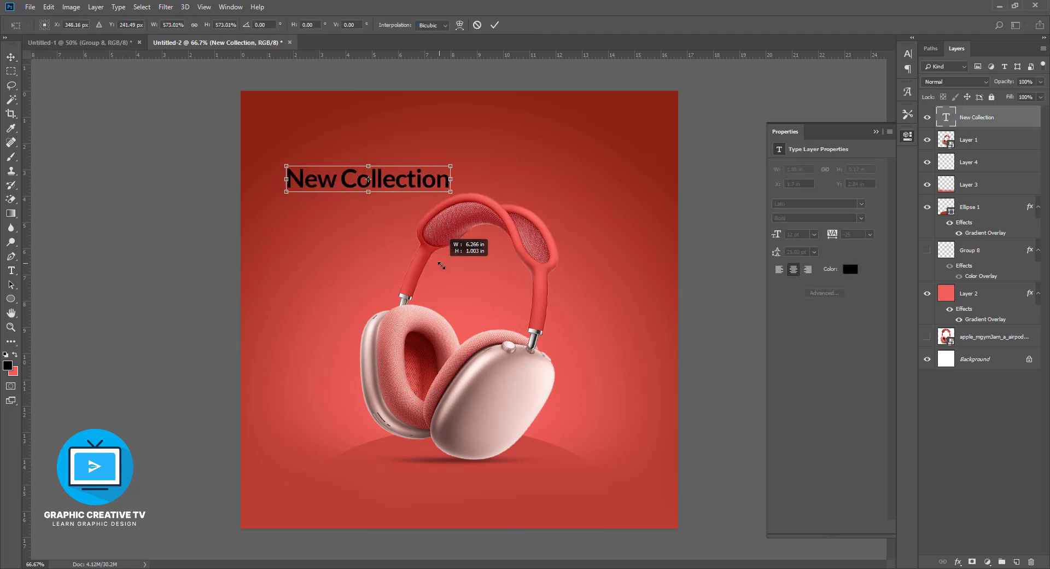
left_click_drag(383, 180, 418, 140)
key("Return")
Step: Type 'HEADPHONE' below it, enlarge it, and select both headline lines together
key("t")
left_click(313, 246)
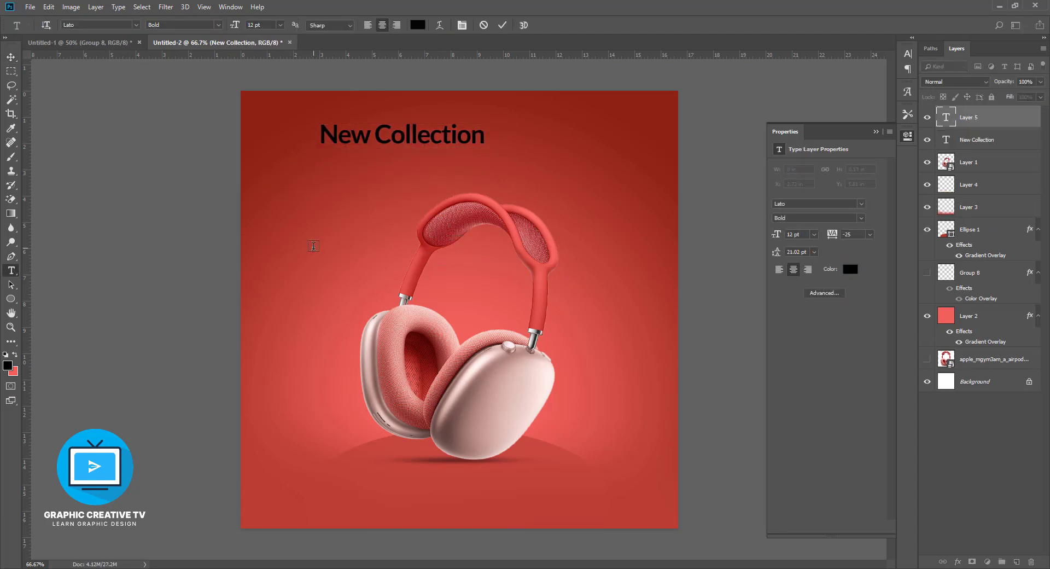
left_click(10, 57)
key("ctrl+t")
mouse_move(327, 250)
left_mouse_down()
mouse_move(459, 274)
mouse_move(464, 163)
mouse_move(527, 184)
left_mouse_up()
key("Return")
left_click(976, 140, "shift")
key("ctrl+t")
Step: Enlarge and centre the two-line headline, then move the headphones down slightly
left_click_drag(432, 153, 451, 162)
key("Return")
left_click(451, 463)
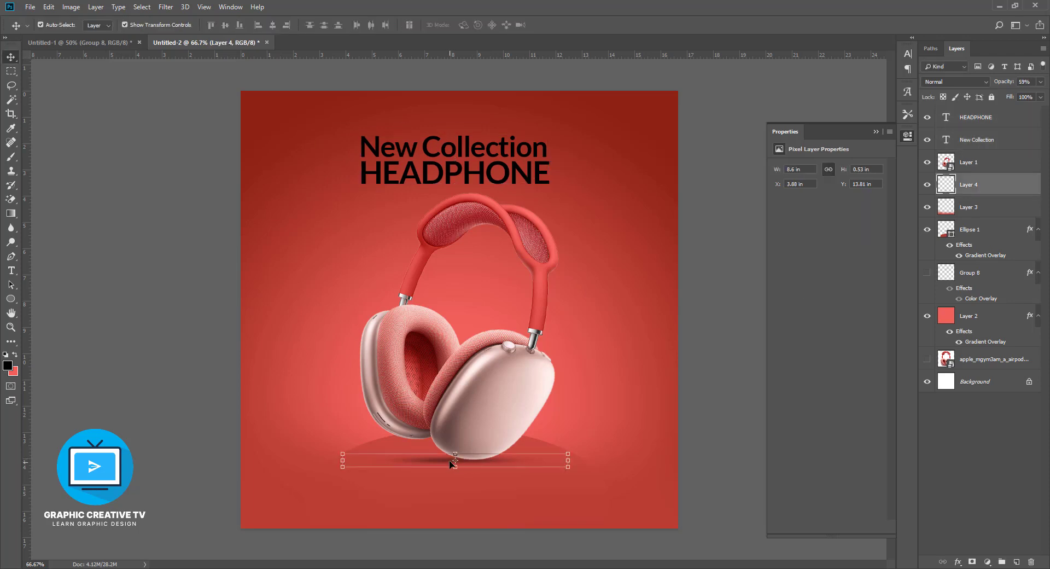
left_click_drag(500, 390, 501, 406)
left_click(562, 471)
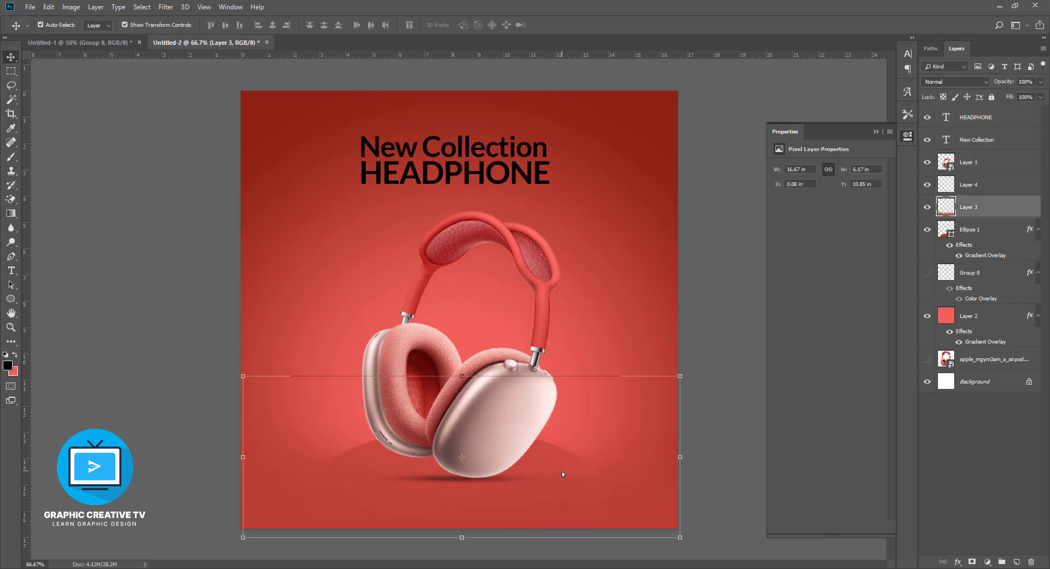
left_click(969, 229)
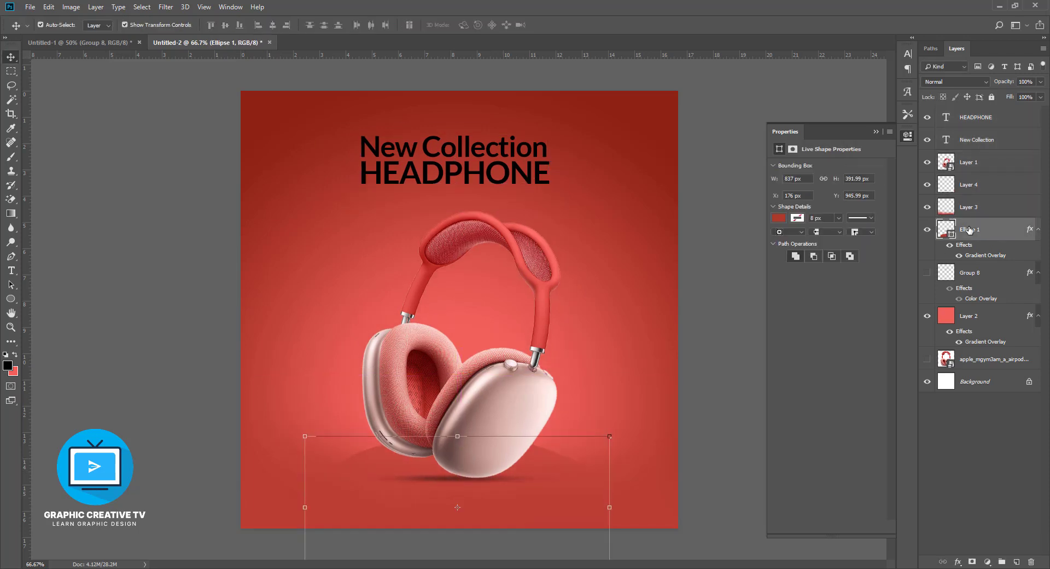
Step: Set HEADPHONE in an extra-bold italic font and shrink New Collection slightly
double_click(476, 182)
left_click(135, 24)
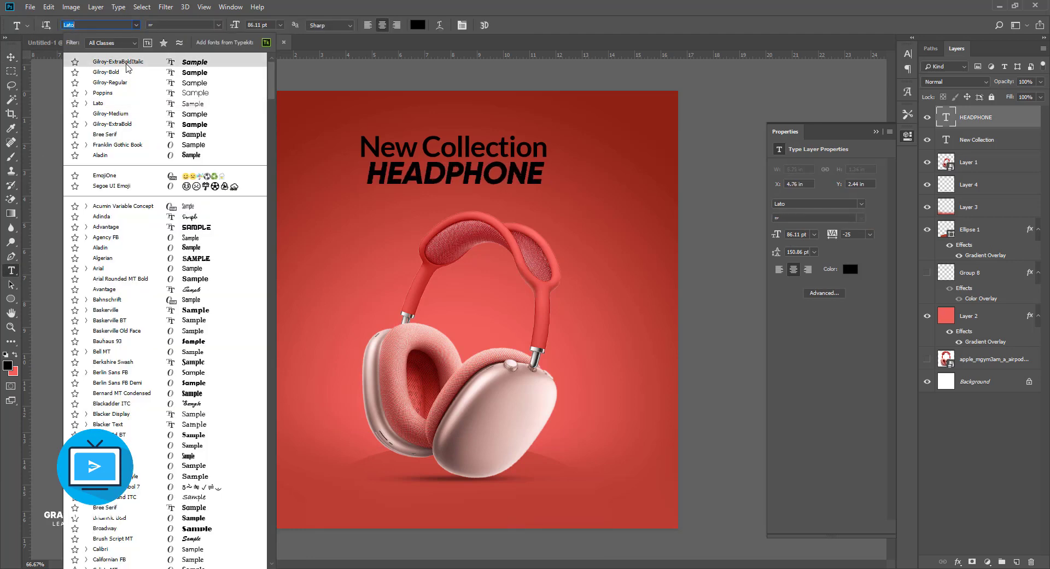
key("Escape")
key("v")
left_click(436, 147)
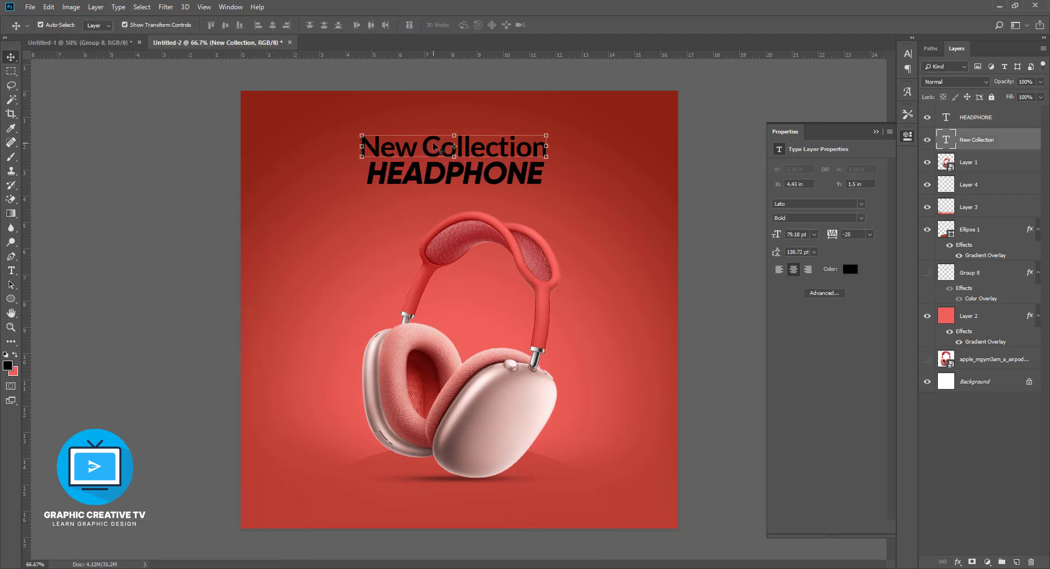
left_click_drag(361, 132, 372, 138)
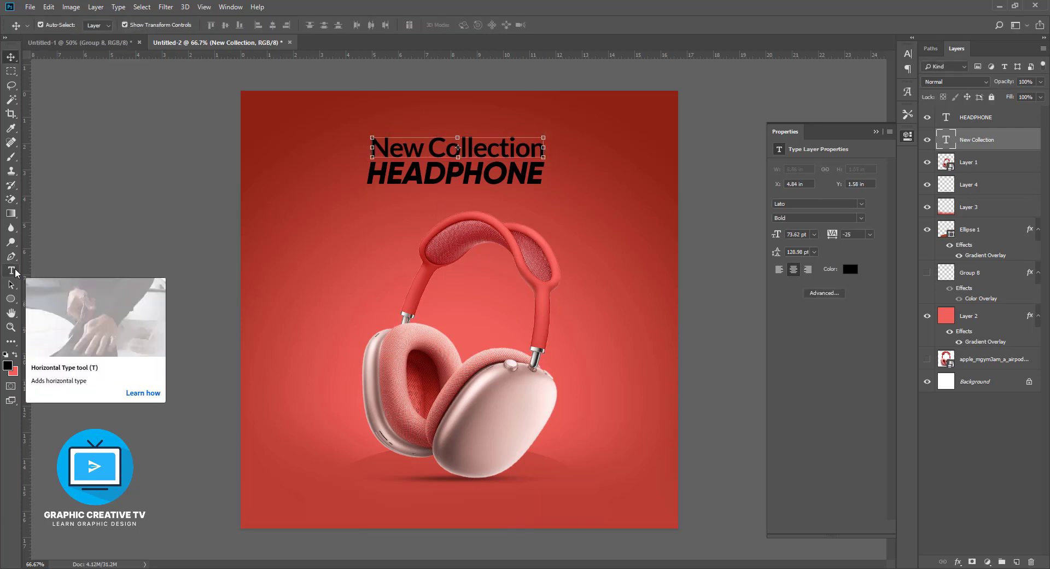
Step: Make both headline lines white
left_click(11, 270)
left_click(976, 117, "shift")
left_click(849, 268)
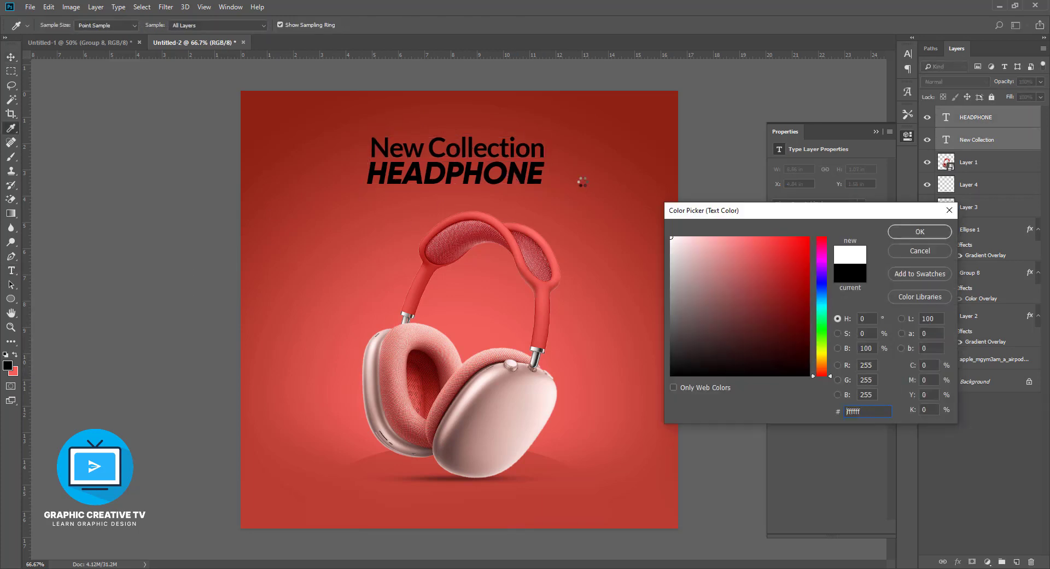
left_click(908, 232)
key("v")
Step: Set New Collection in Gilroy-RegularItalic and shift both headline lines right to centre them
left_click(976, 140)
type("t")
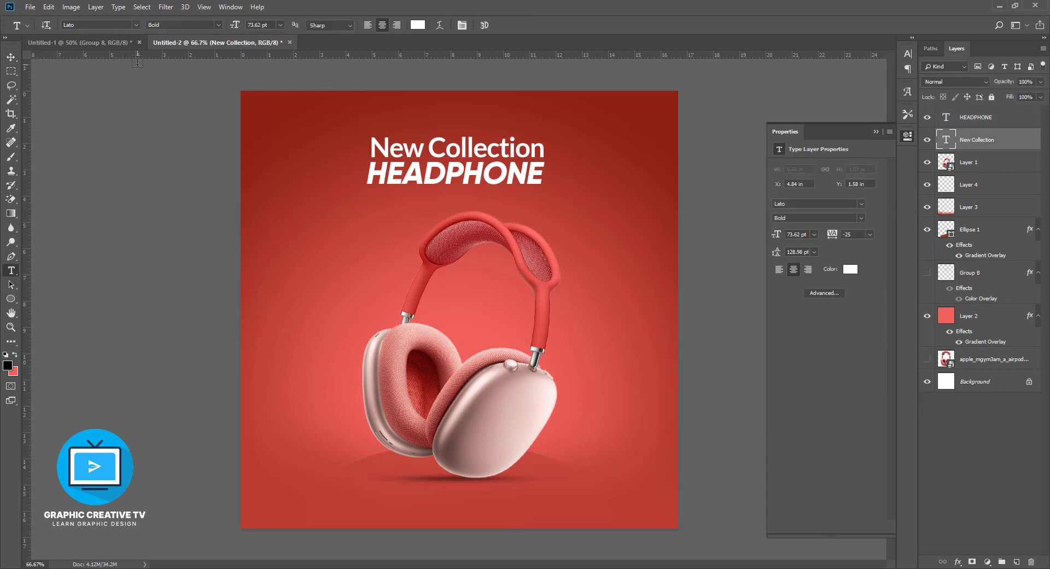
type("gil")
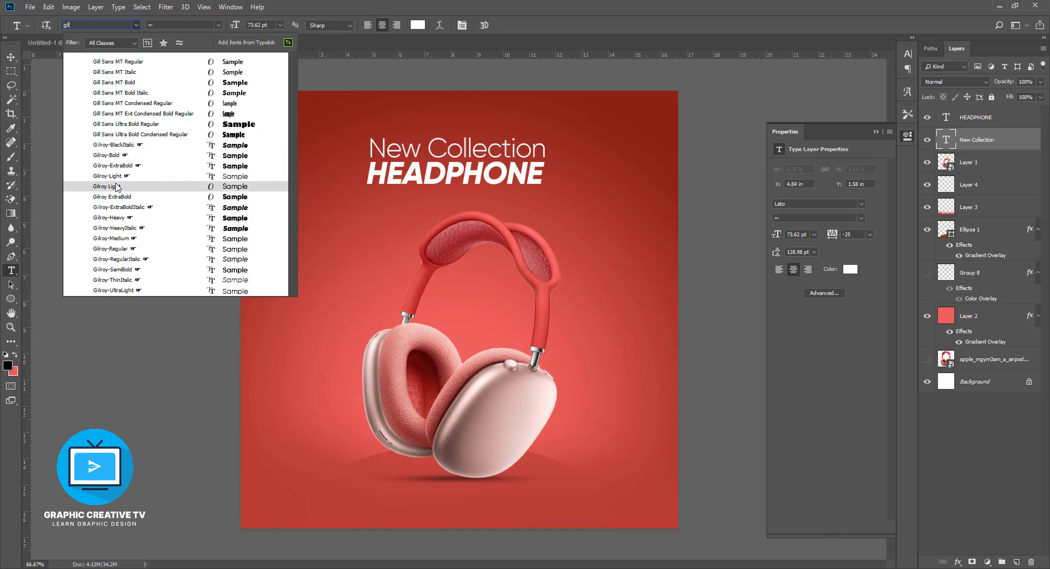
left_click(116, 259)
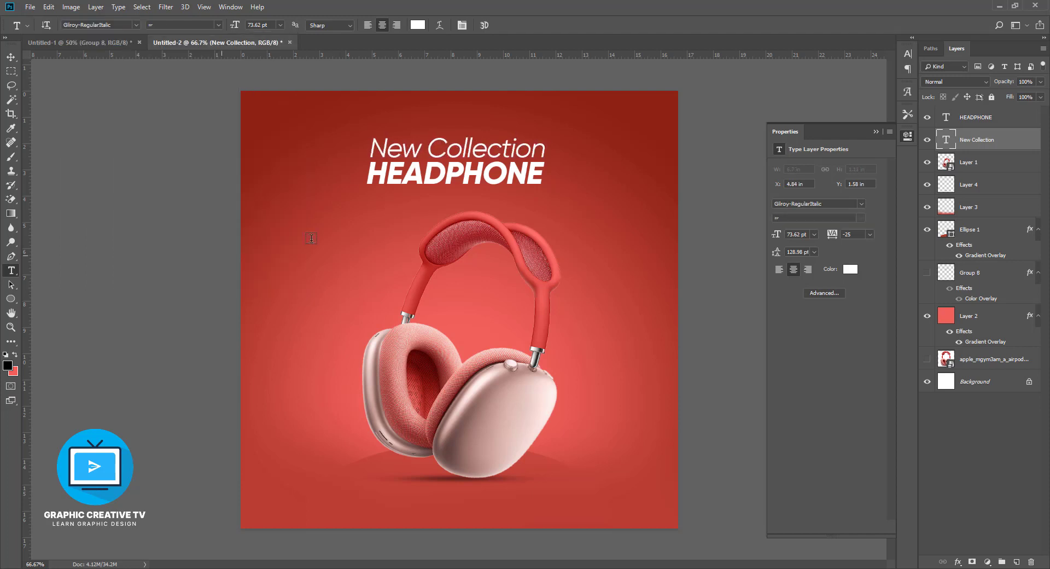
left_click(11, 57)
left_click(447, 181, "shift")
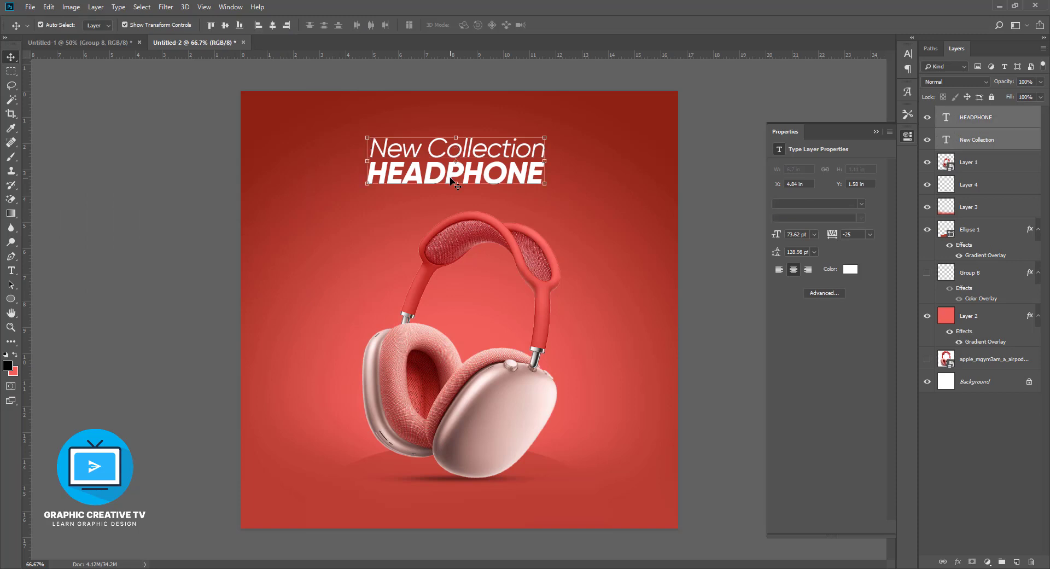
left_click_drag(448, 181, 464, 180)
Step: Add a subtle drop shadow to the HEADPHONE text layer
left_click(957, 562)
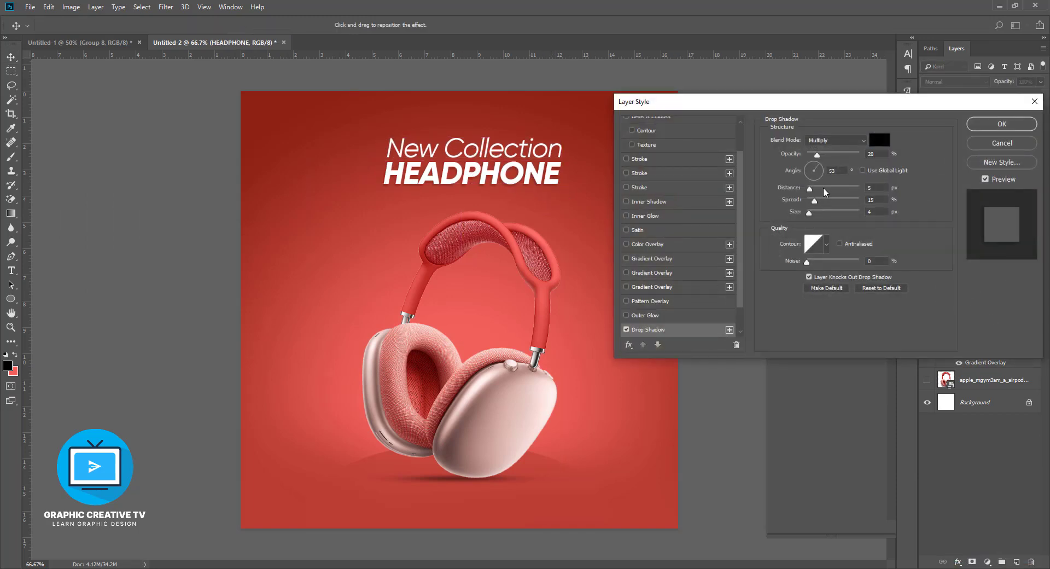
left_click_drag(817, 155, 821, 153)
key("Return")
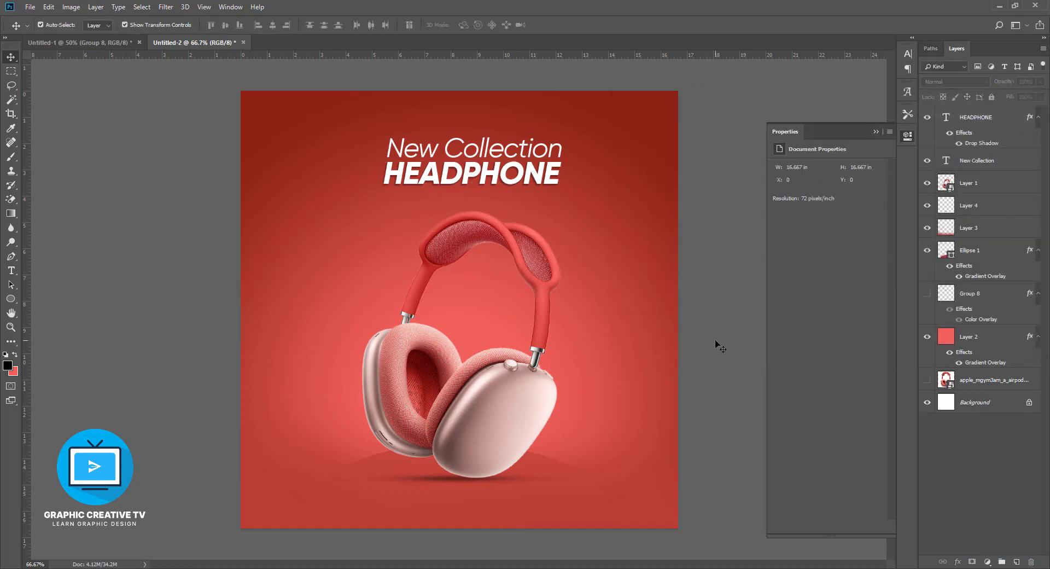
Step: Duplicate the headphones layer as an Overlay-mode copy at 36% opacity
left_click(970, 182)
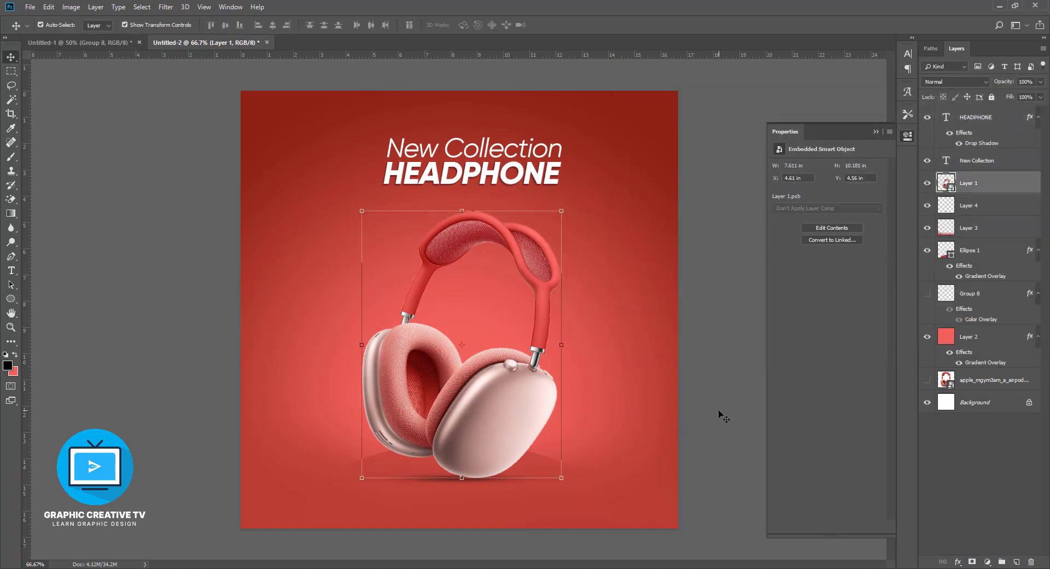
key("ctrl+plus")
key("ctrl+plus")
key("ctrl+plus")
key("ctrl+plus")
key("ctrl+minus")
key("ctrl+minus")
key("ctrl+minus")
key("ctrl+minus")
key("ctrl+minus")
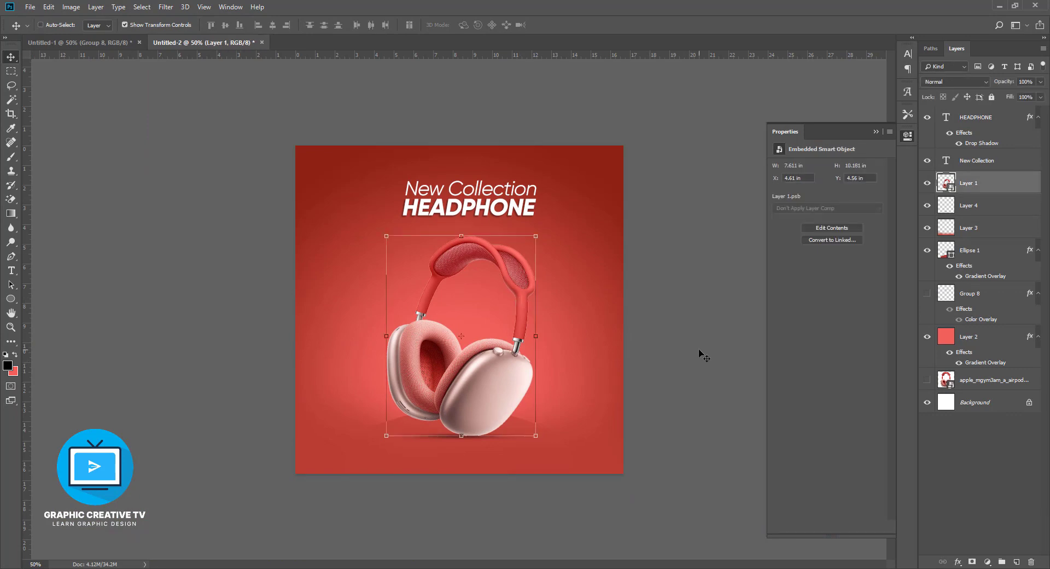
key("ctrl+j")
left_click(954, 81)
left_click(938, 218)
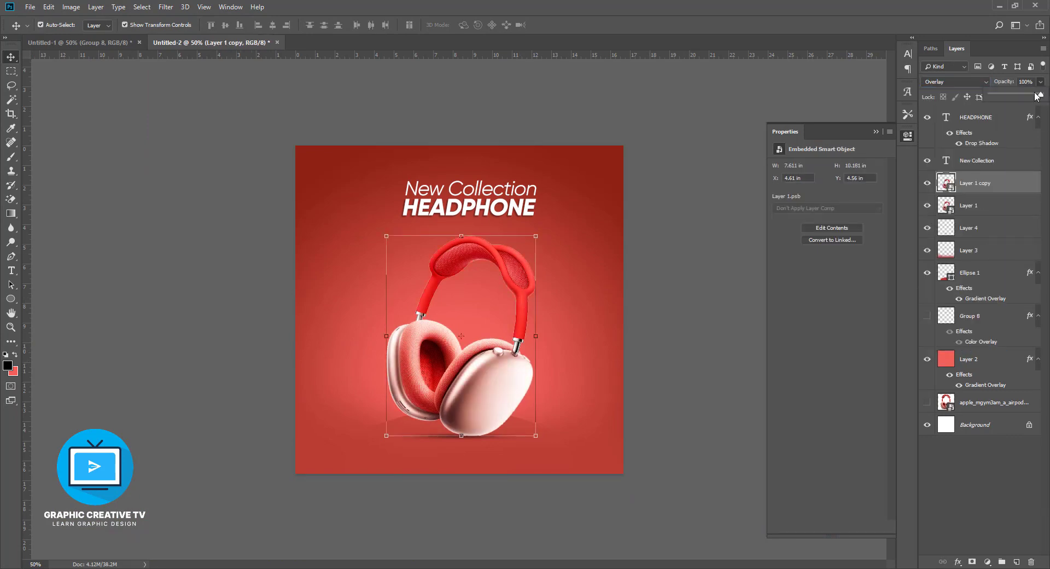
left_click_drag(1037, 97, 1010, 97)
left_click(698, 300)
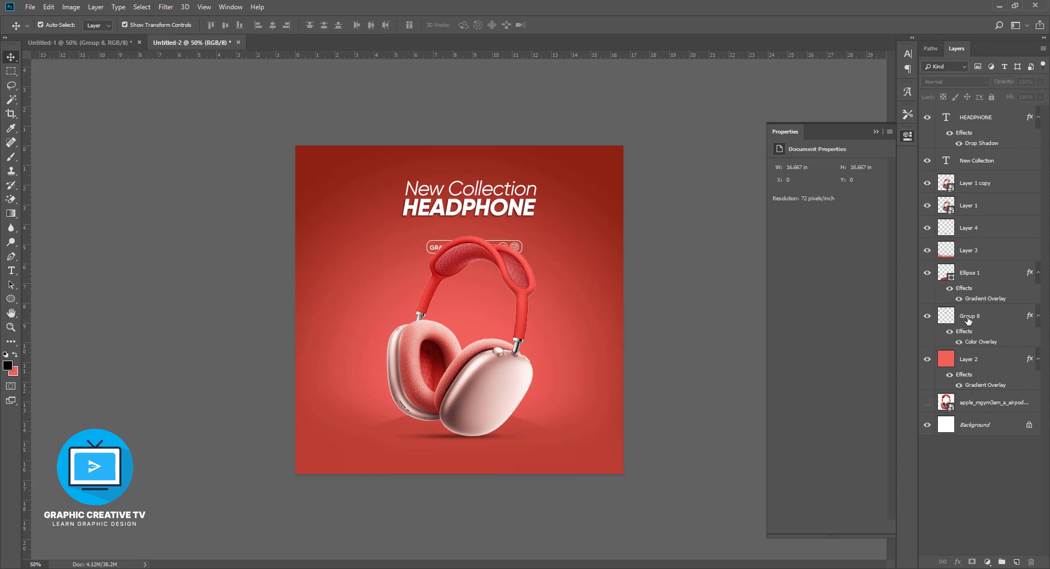
Step: Move the GRAPHIC CREATIVE TV badge to bottom-left, bring it to the top, and start bottom-right text
left_click_drag(509, 243, 384, 453)
key("ctrl+shift+bracketright")
left_click(423, 499)
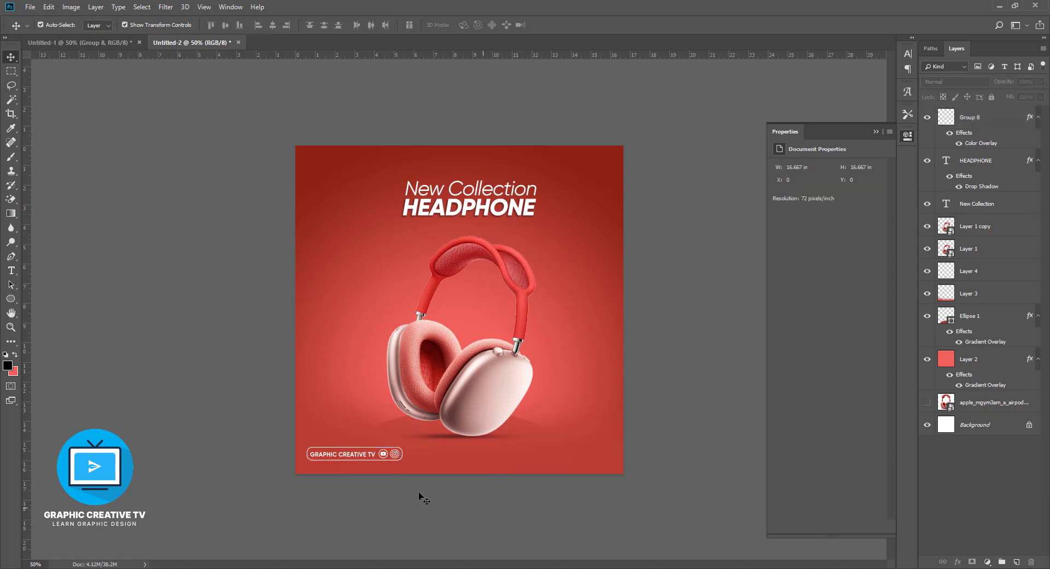
left_click(12, 270)
left_click(529, 439)
type("www.yourwebsite.com")
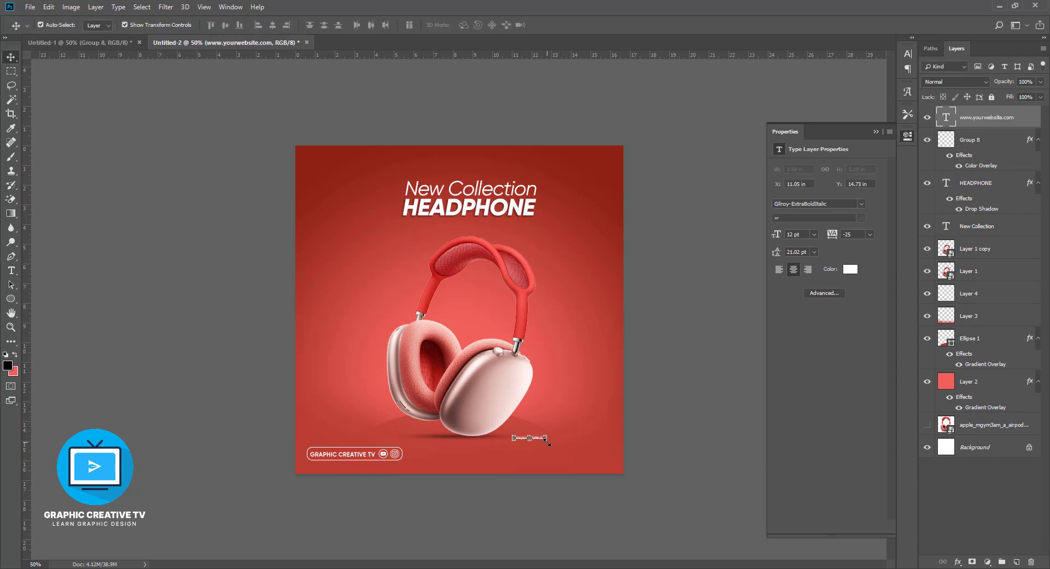
left_click(11, 57)
left_click_drag(566, 443, 579, 458)
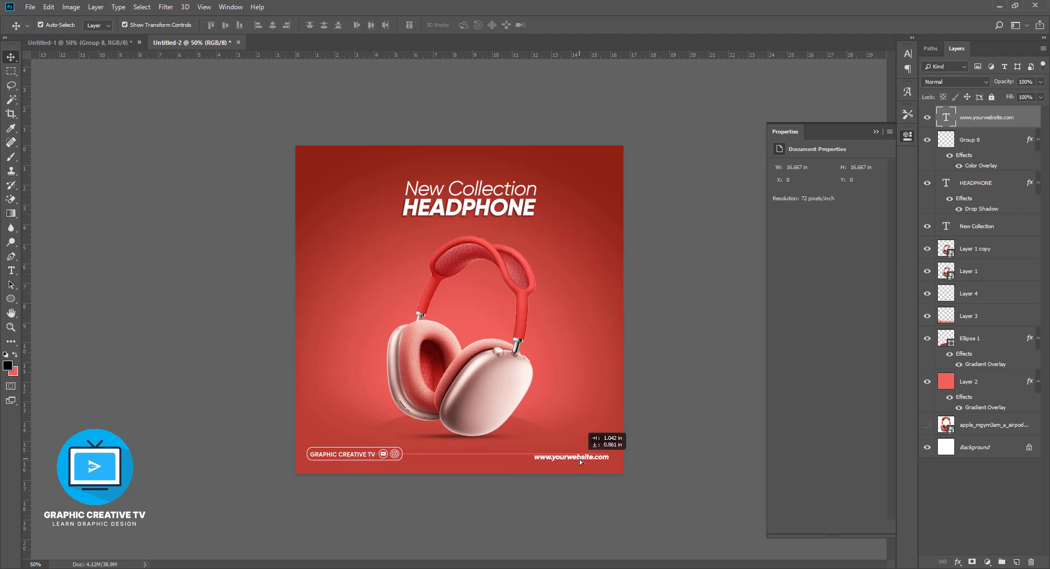
left_click(862, 203)
left_click(630, 438)
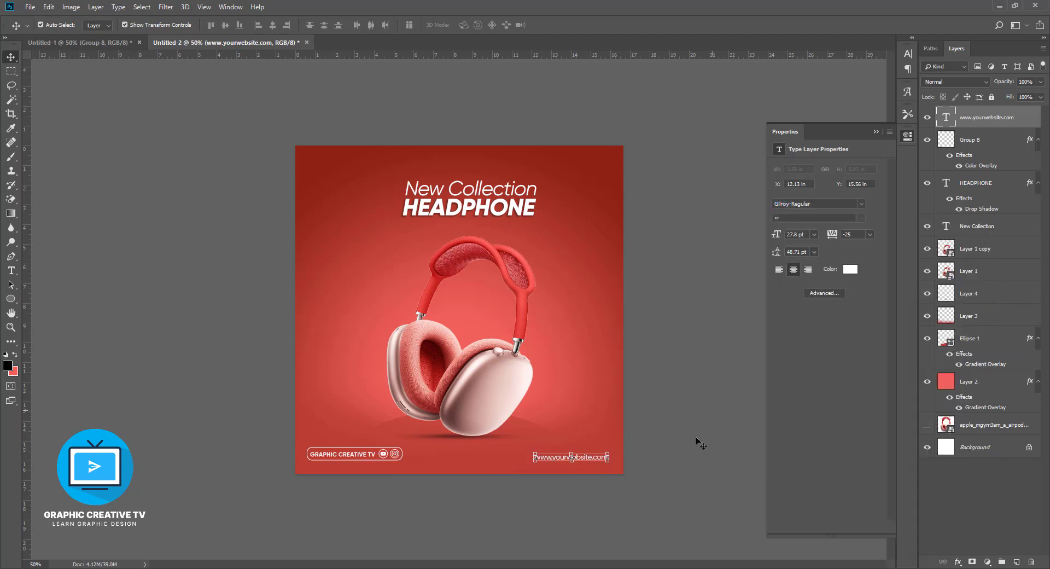
left_click(385, 455)
Step: Add an enlarged 'Order now' text line at the bottom centre
left_click(11, 270)
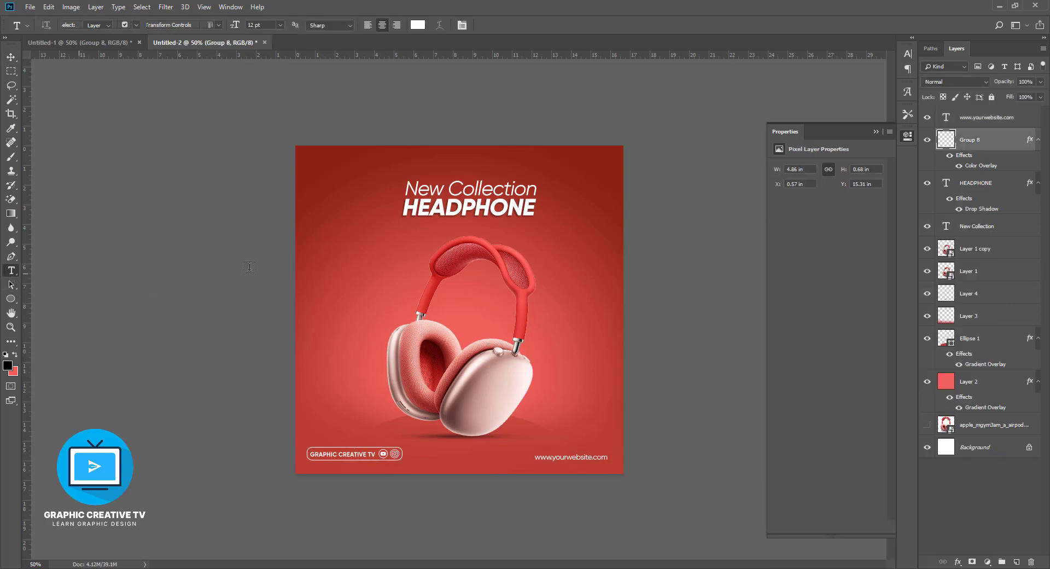
left_click(341, 260)
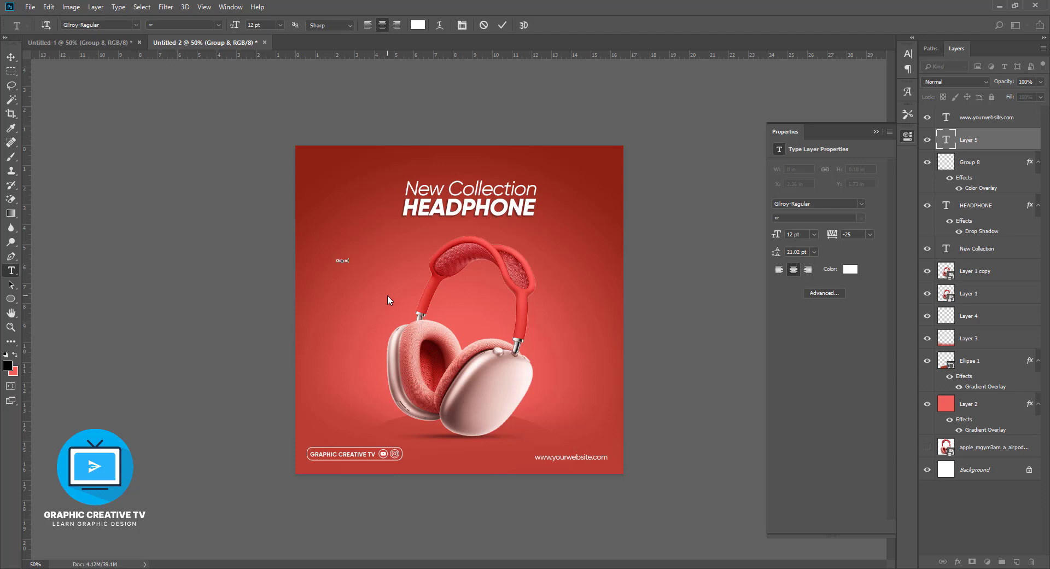
type("Order now")
left_click(11, 56)
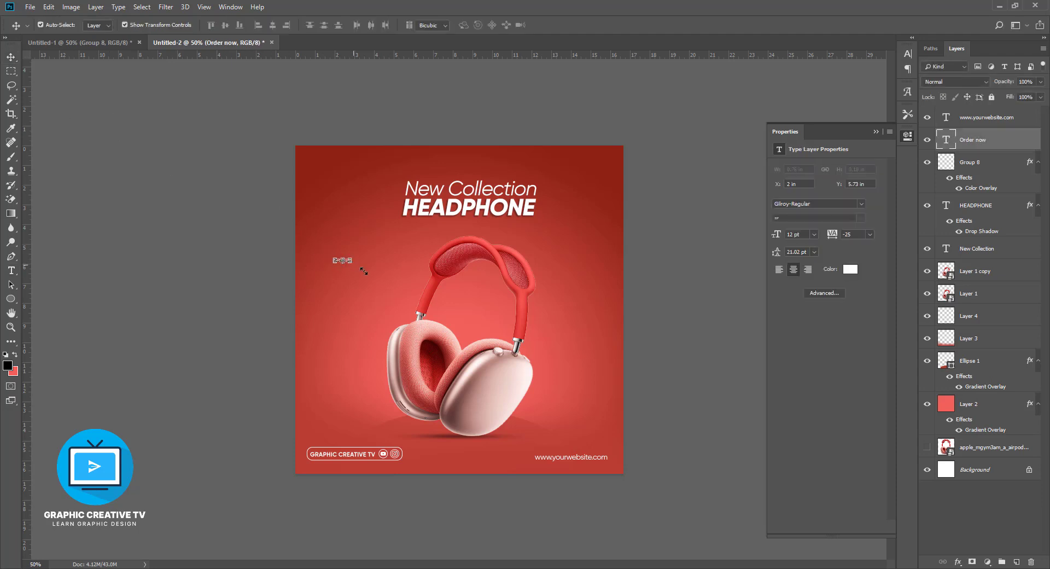
mouse_move(352, 258)
left_mouse_down()
mouse_move(385, 249)
mouse_move(481, 455)
left_mouse_up()
key("Return")
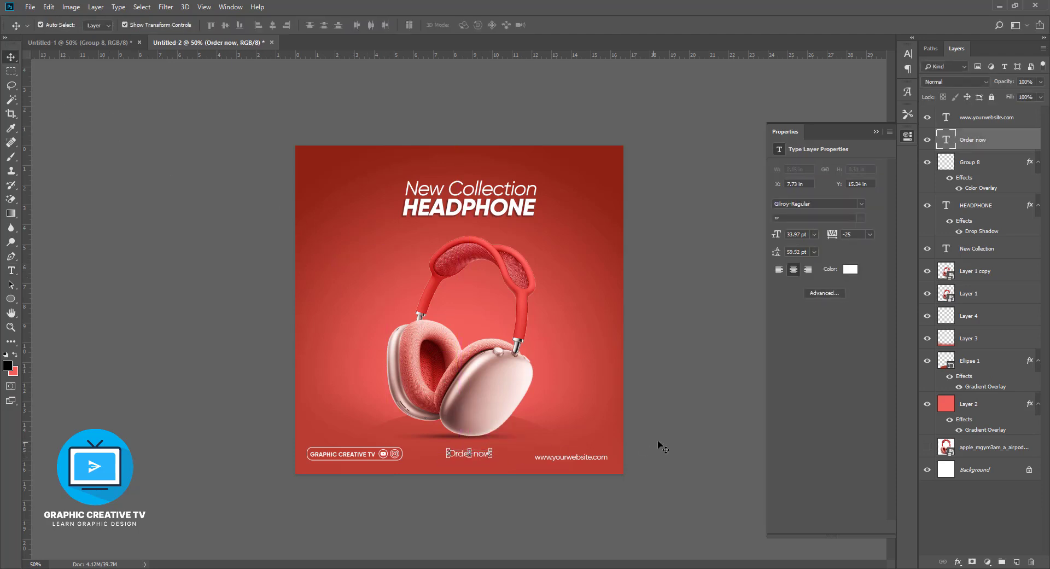
left_click(657, 439)
left_click_drag(585, 461, 357, 444)
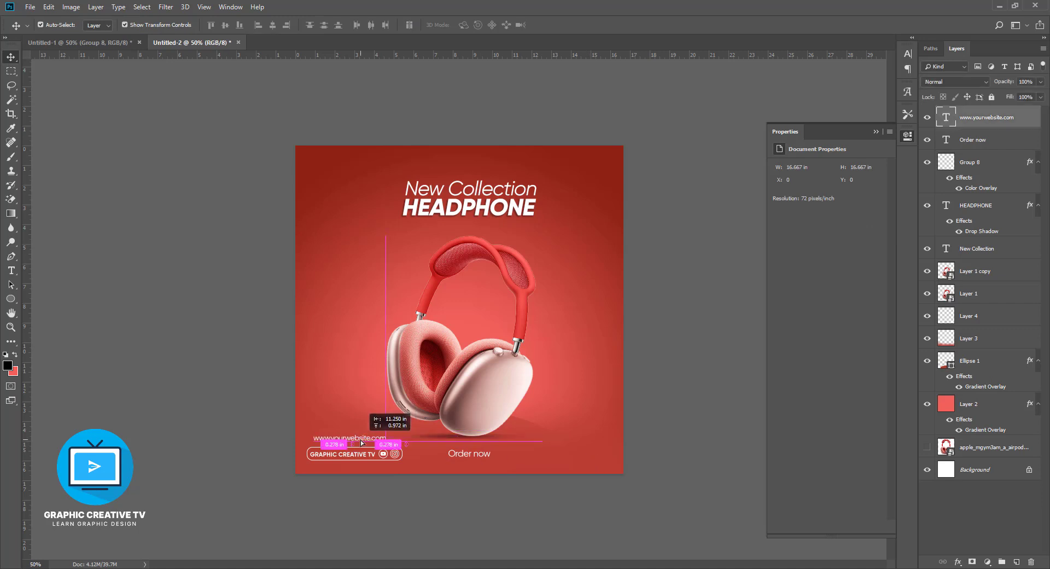
left_click(673, 425)
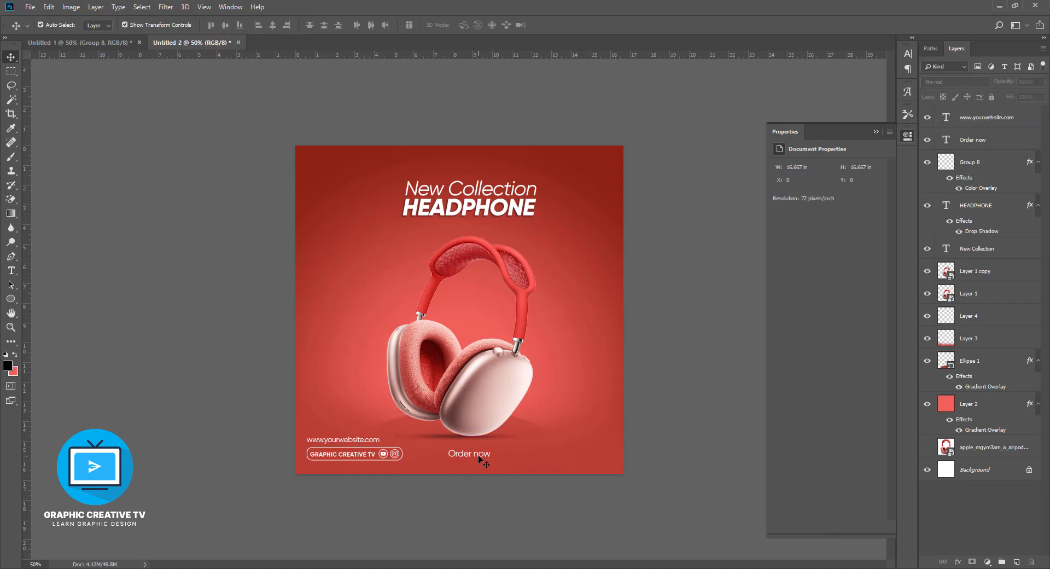
left_click(480, 459)
Step: Draw a rounded rectangle behind Order now and narrow it to fit the text
right_click(11, 298)
left_click(38, 309)
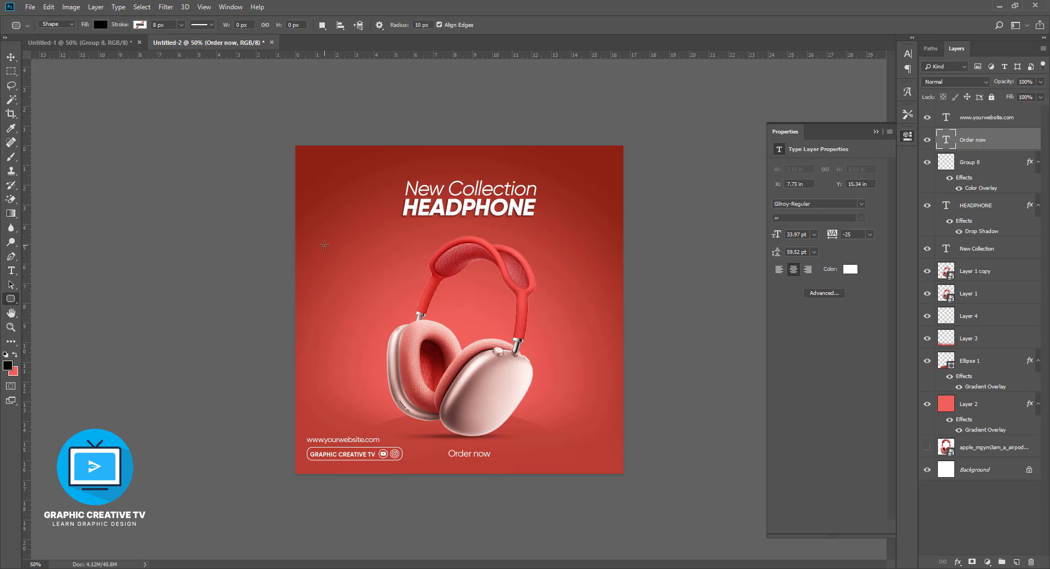
left_click_drag(394, 261, 469, 454)
left_click(10, 56)
left_click_drag(988, 142, 984, 165)
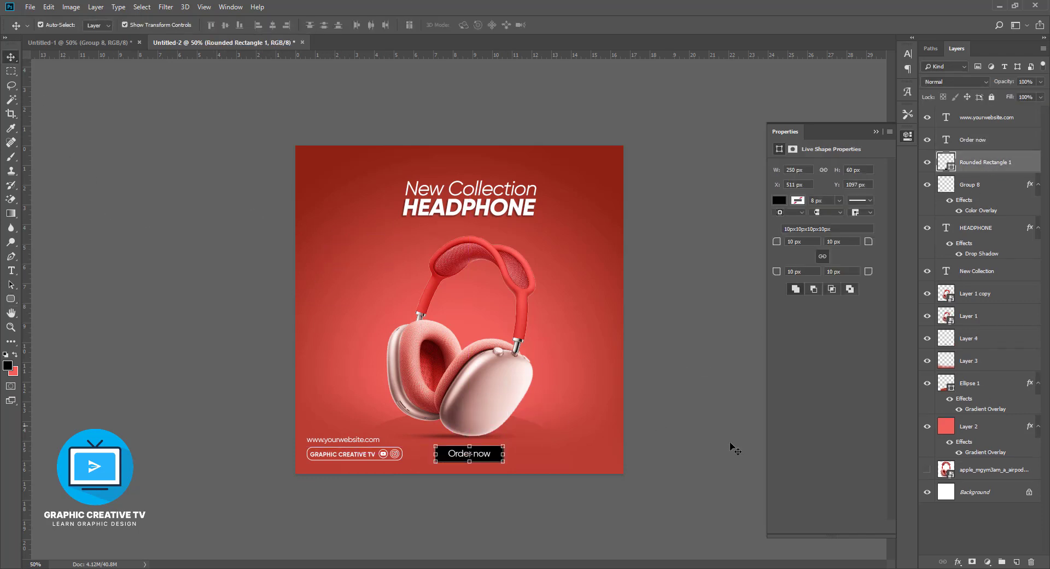
key("ctrl+t")
left_click_drag(504, 454, 497, 454)
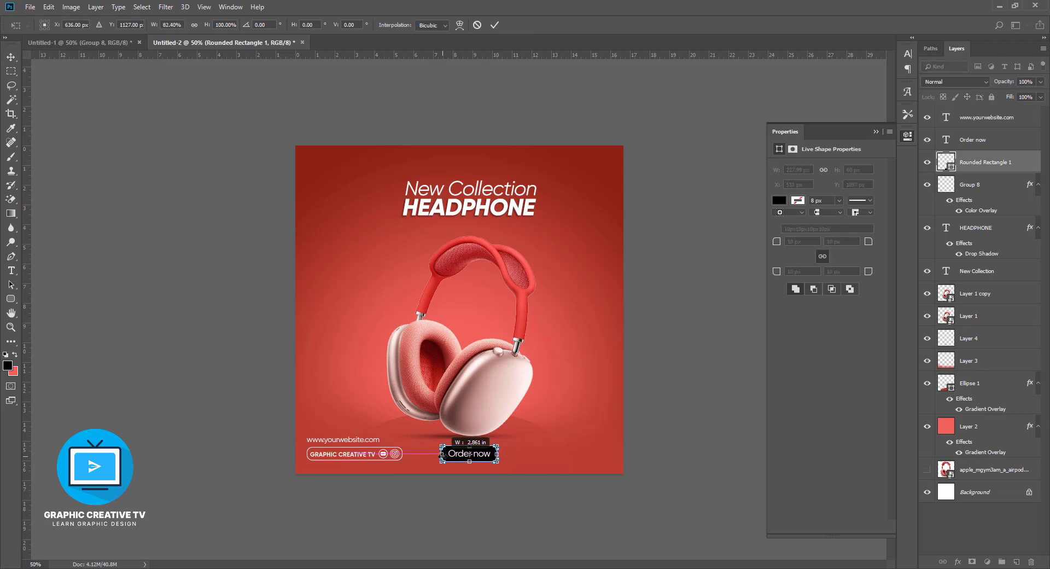
key("Return")
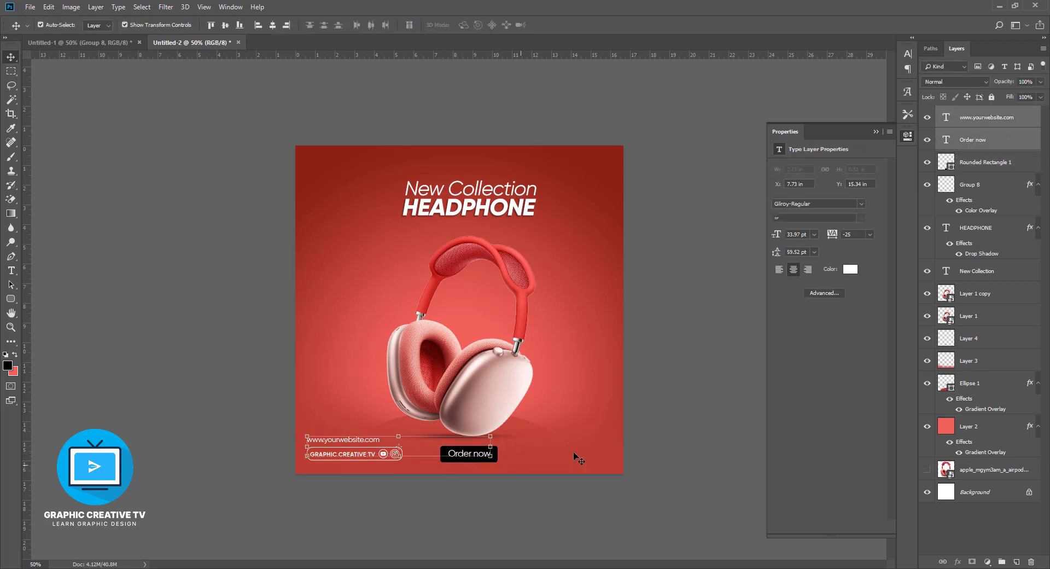
left_click(987, 162, "shift")
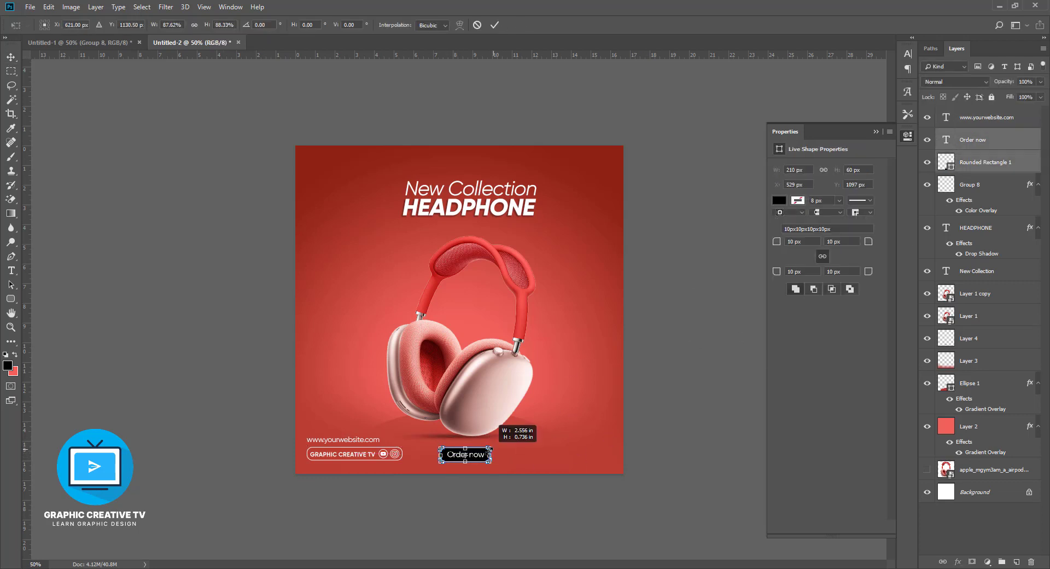
mouse_move(468, 453)
left_mouse_down()
mouse_move(590, 457)
mouse_move(481, 457)
left_mouse_up()
left_click_drag(364, 443, 592, 461)
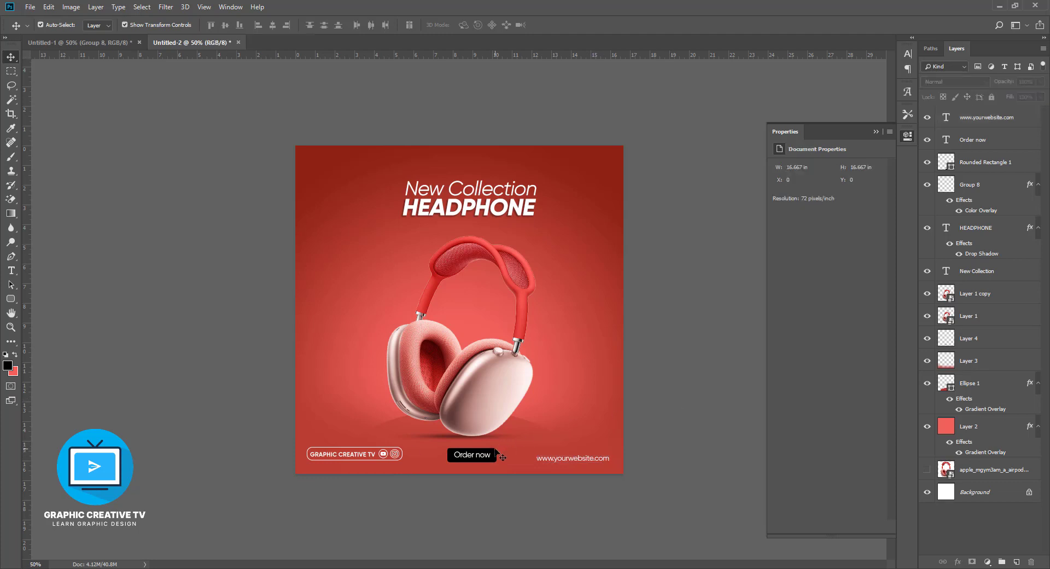
Step: Fill the button shape white and colour the Order now text with the poster's sampled red
left_click(494, 457)
double_click(946, 162)
left_click(926, 232)
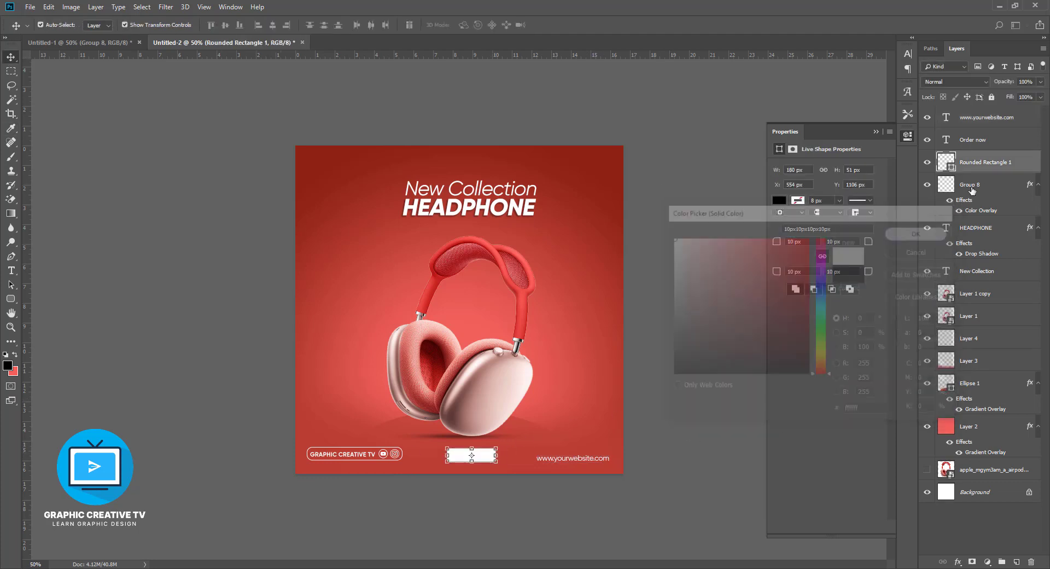
left_click(974, 139)
key("t")
left_click(417, 24)
left_click(529, 432)
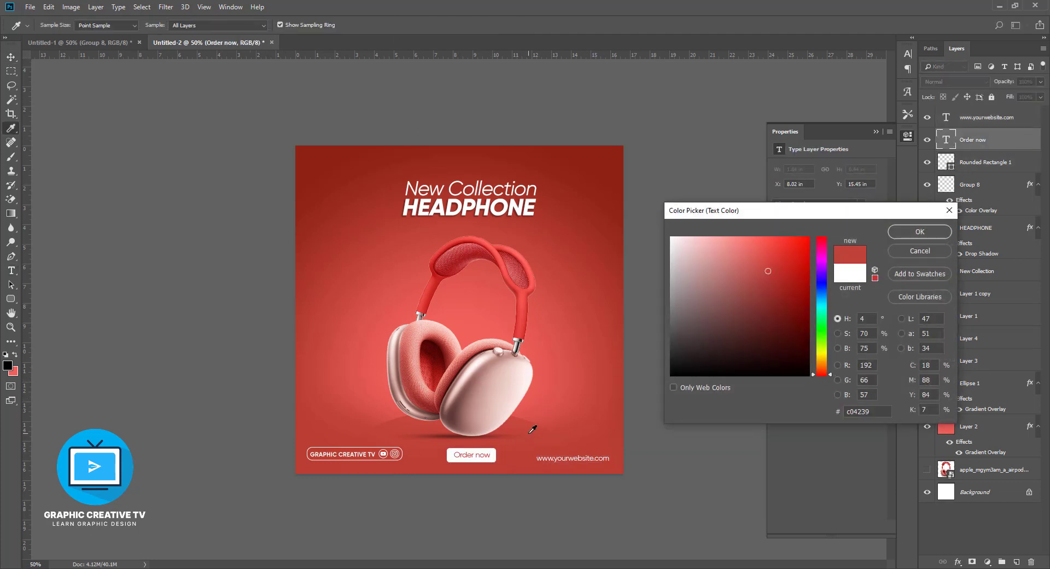
left_click(920, 231)
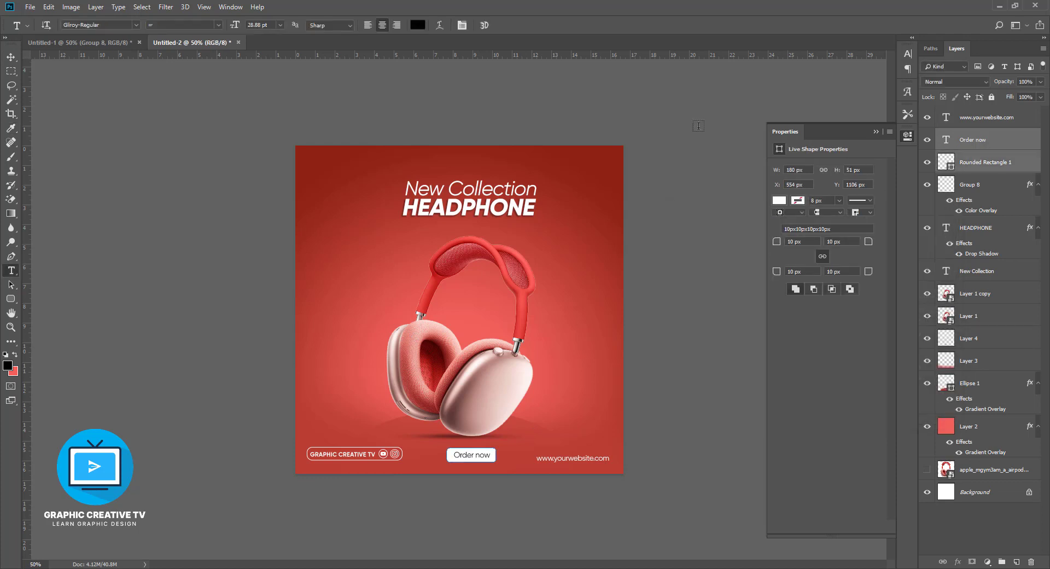
left_click(11, 57)
key("ctrl+a")
Step: Centre the Order now button horizontally and keep it on the bottom row
left_click(224, 25)
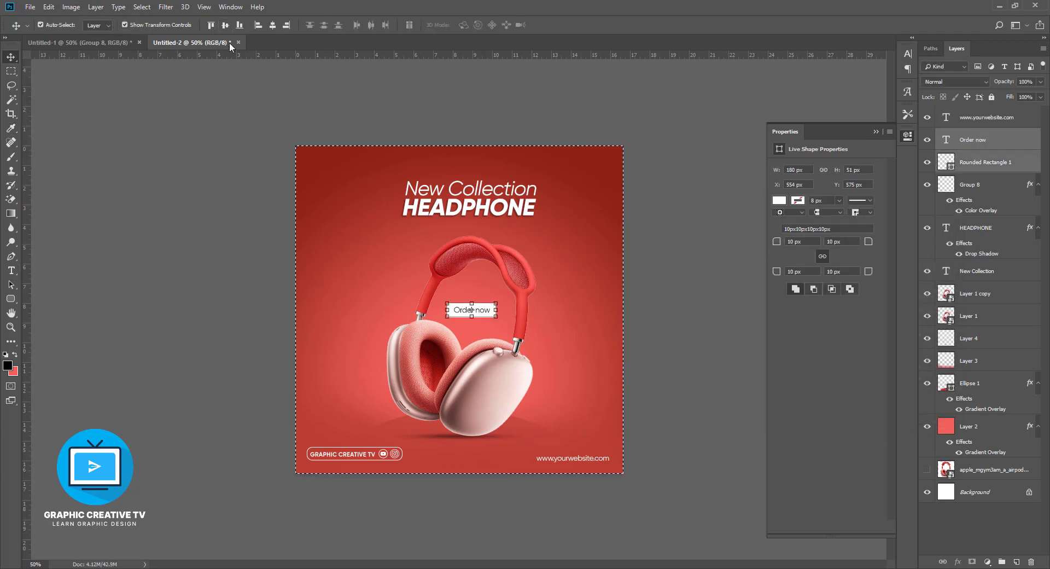
left_click(273, 25)
key("ctrl+d")
left_click_drag(466, 310, 484, 456)
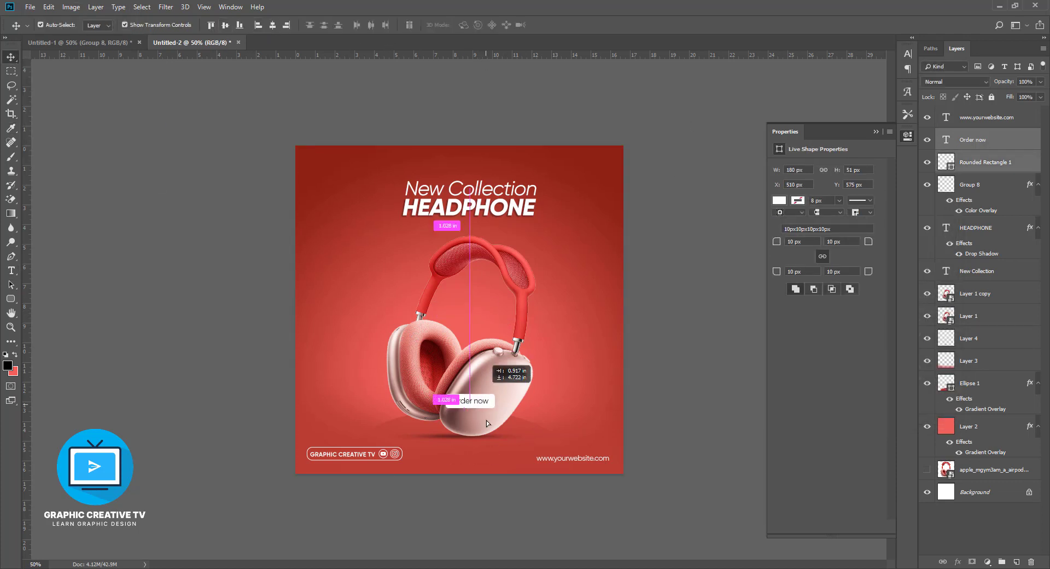
Step: Scale the headphone layers down slightly
left_click(974, 338)
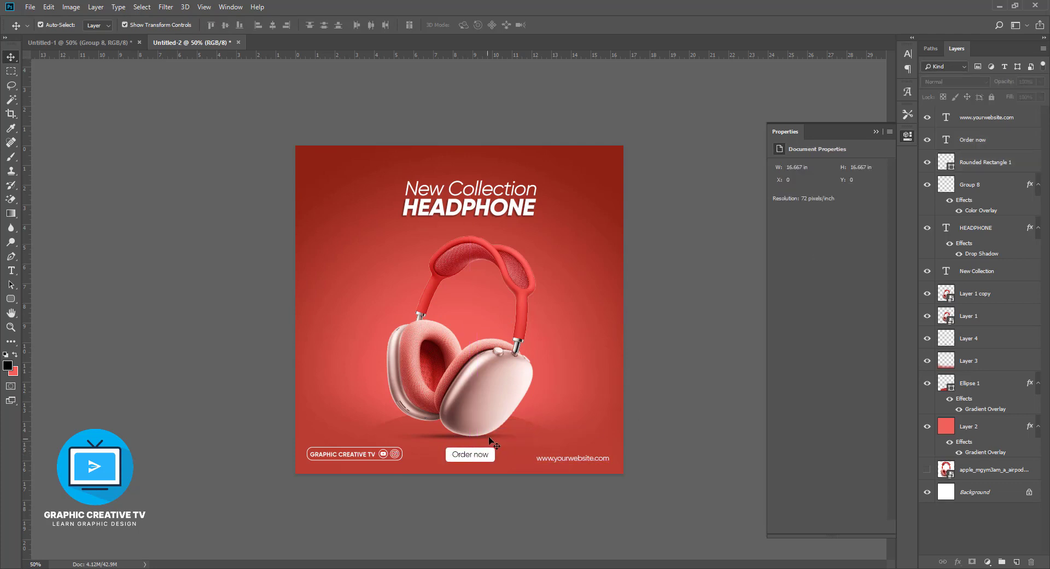
left_click(973, 293, "shift")
left_click_drag(541, 441, 530, 435)
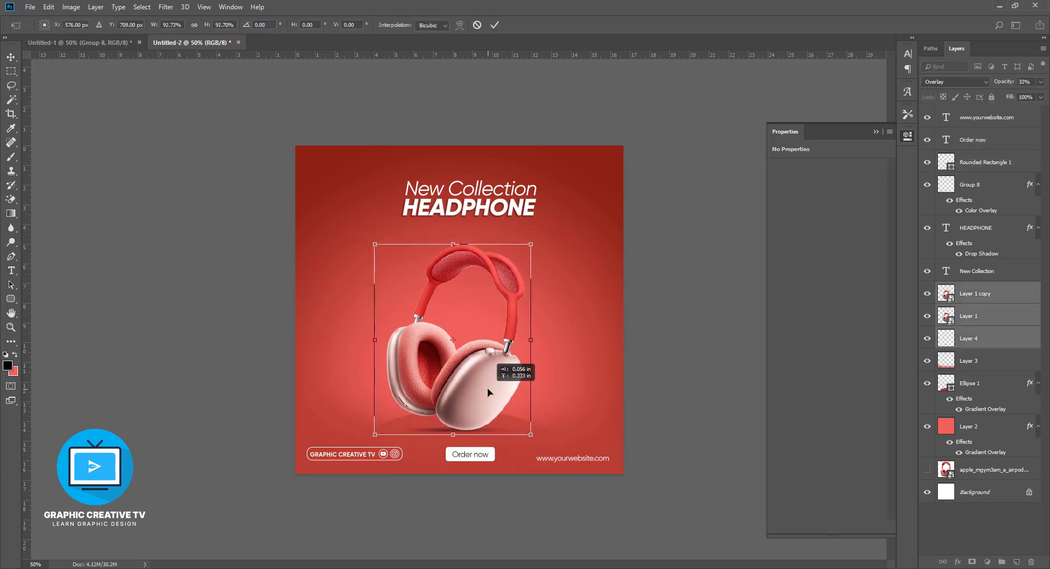
key("Return")
left_click(485, 435)
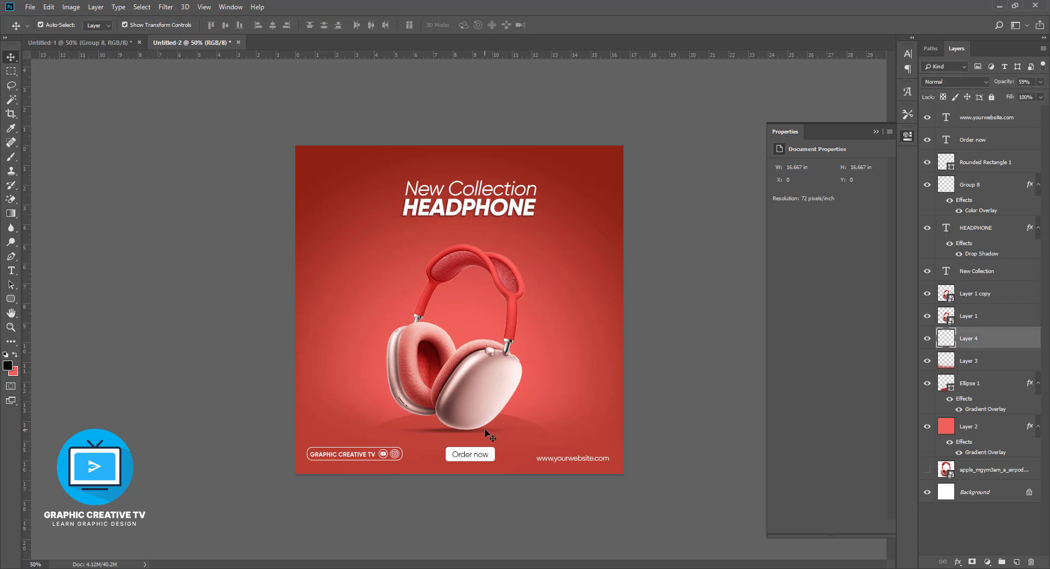
Step: Group New Collection and HEADPHONE as Group 9 and centre it horizontally
left_click(503, 194)
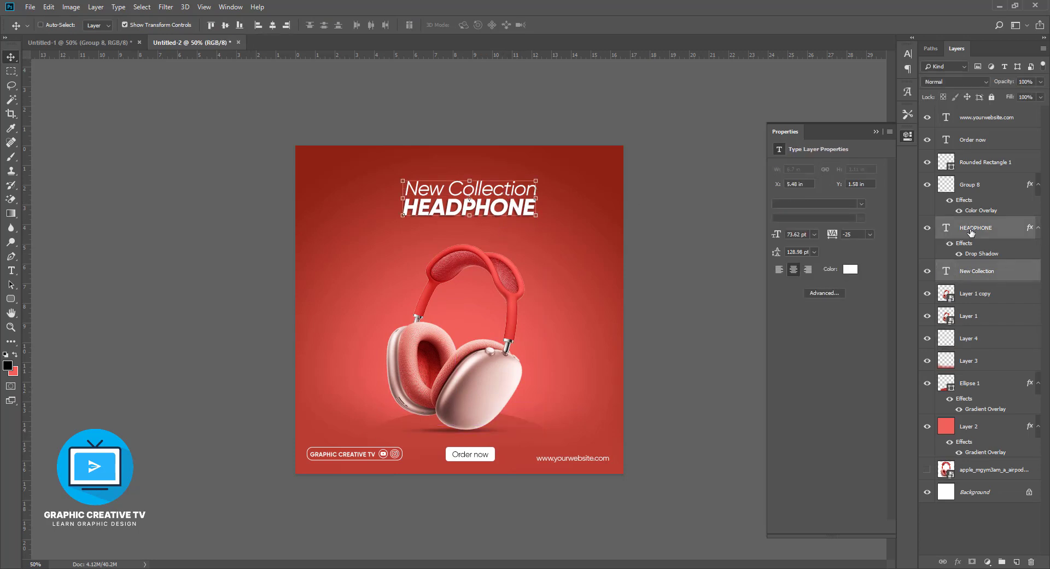
key("ctrl+g")
key("ctrl+a")
left_click(275, 25)
key("ctrl+d")
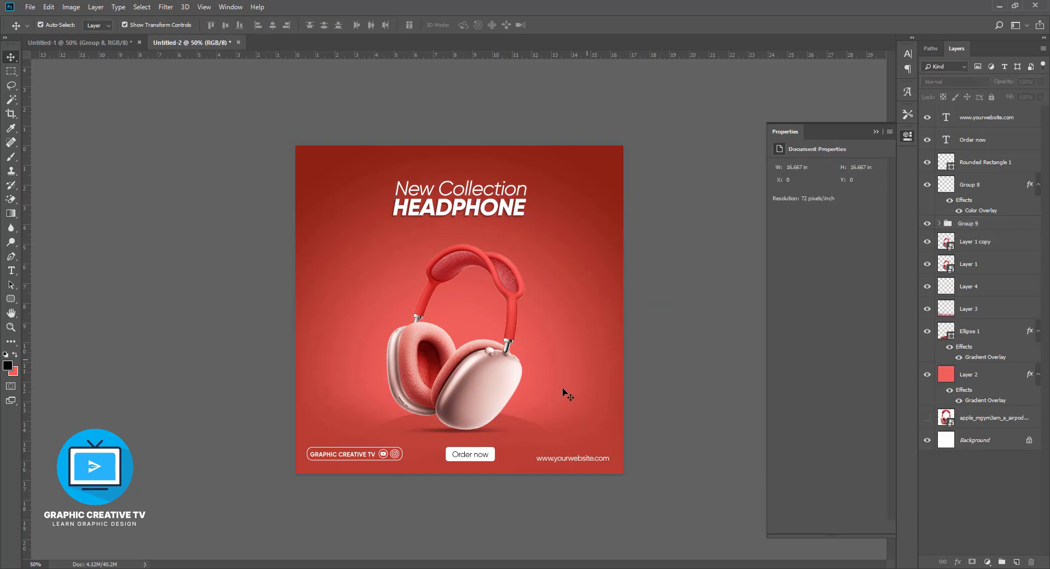
Step: Group the Order now text and button shape as Group 10 and centre it horizontally
left_click(470, 455, "ctrl")
left_click(974, 165, "shift")
key("ctrl+g")
key("ctrl+a")
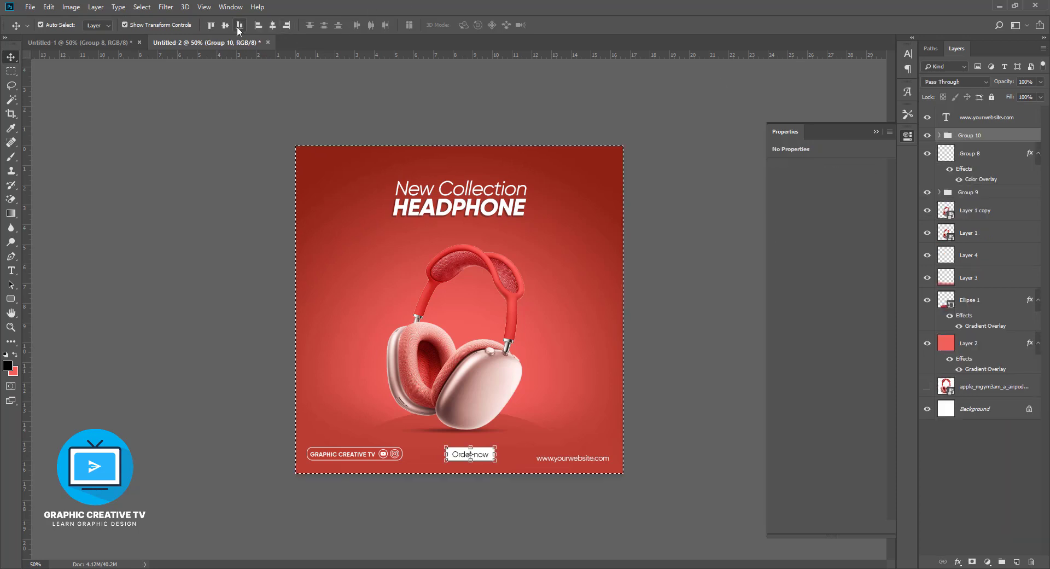
left_click(273, 25)
key("ctrl+d")
left_click(628, 384, "ctrl")
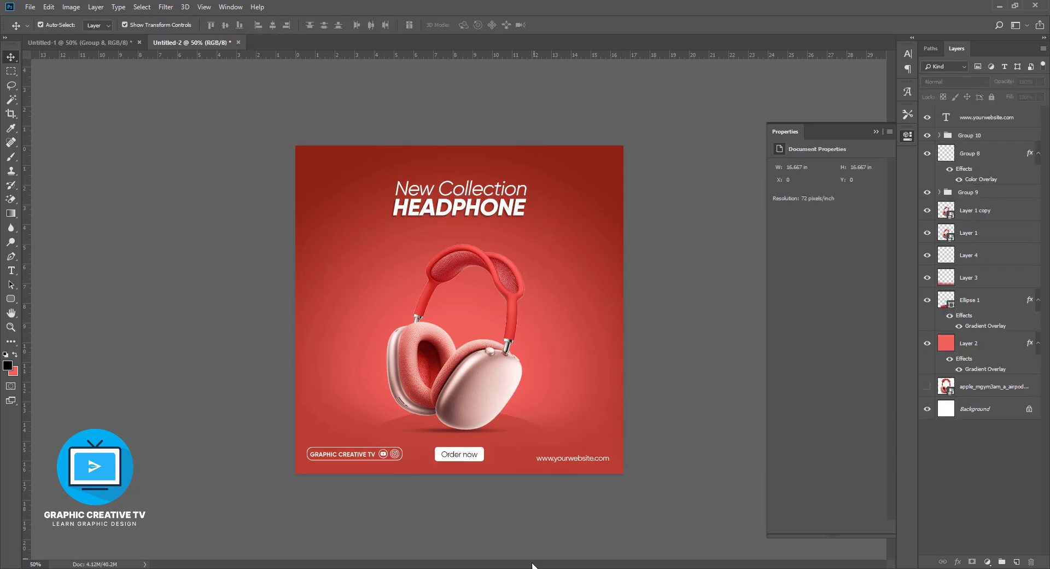
left_click(453, 339)
Step: Tilt the headphones about 18 degrees
key("alt+shift+bracketleft")
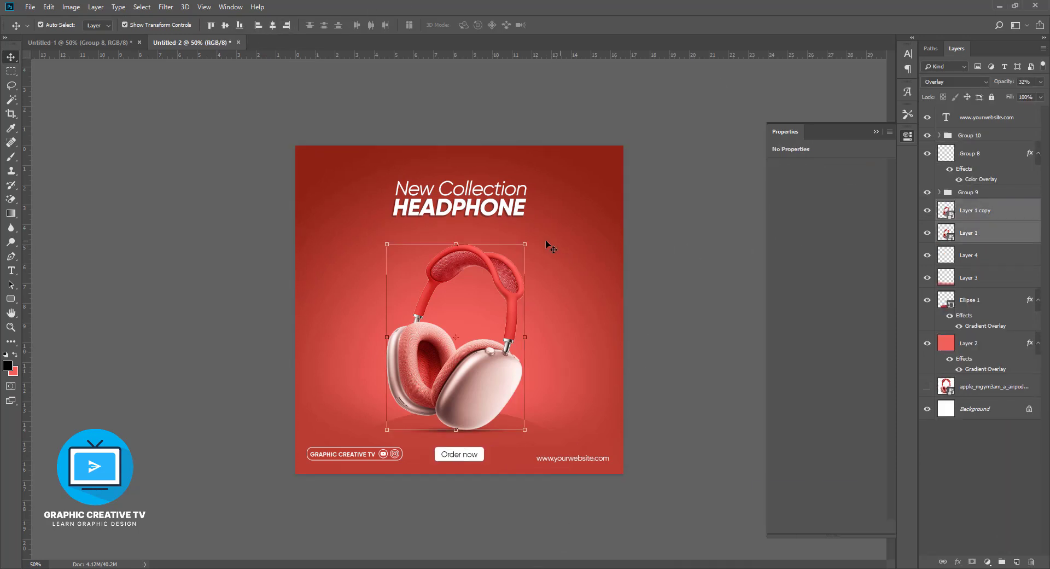
key("ctrl+t")
mouse_move(550, 245)
left_mouse_down()
mouse_move(583, 247)
mouse_move(601, 235)
left_mouse_up()
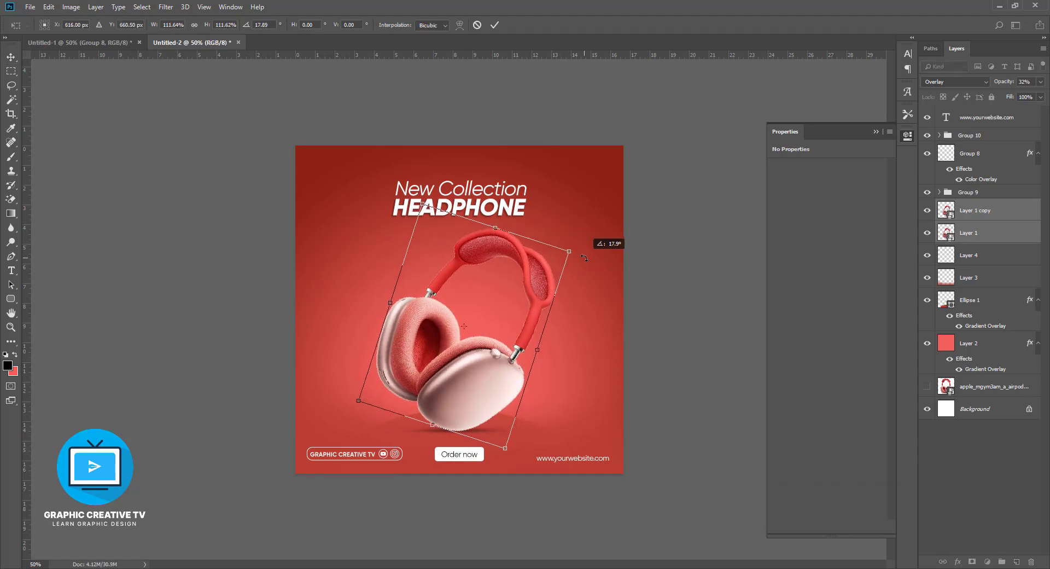
key("Return")
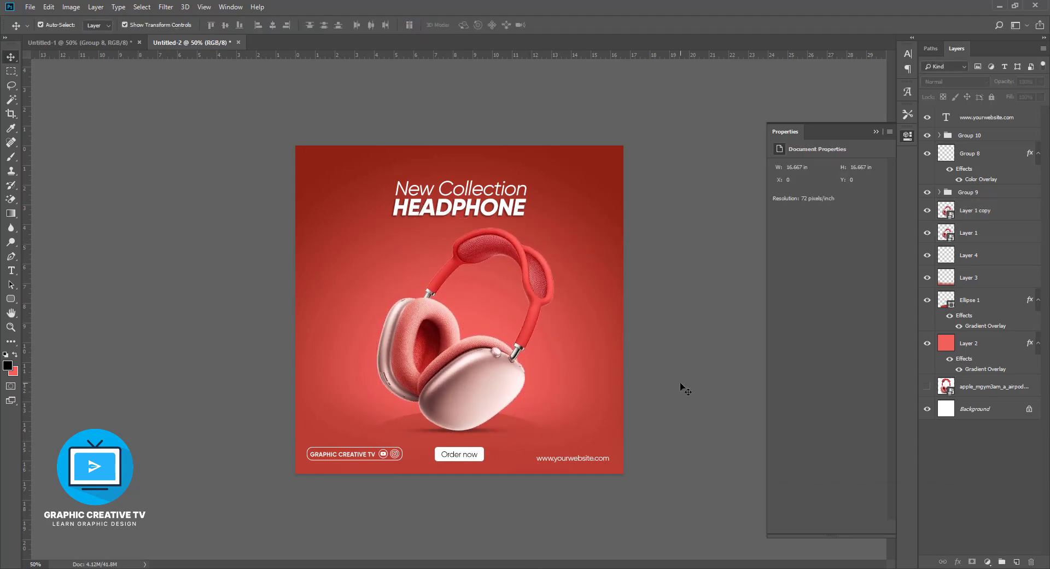
Step: Drag the Group 9 headline layers up and nudge them higher with Shift+Up
left_click(454, 190)
left_click(457, 216, "shift")
left_click_drag(458, 222, 458, 215)
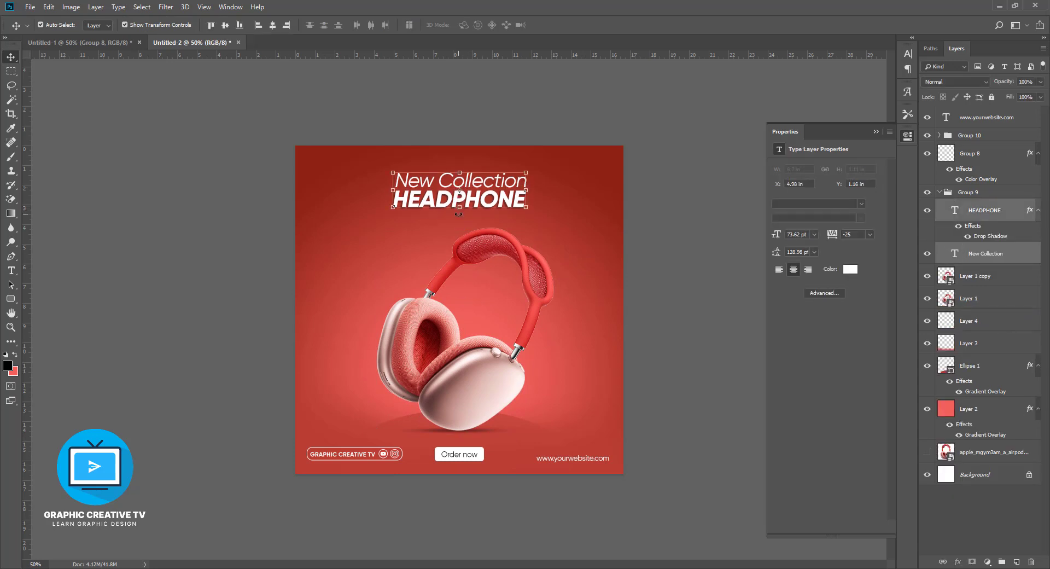
key("shift+Up")
key("shift+Up")
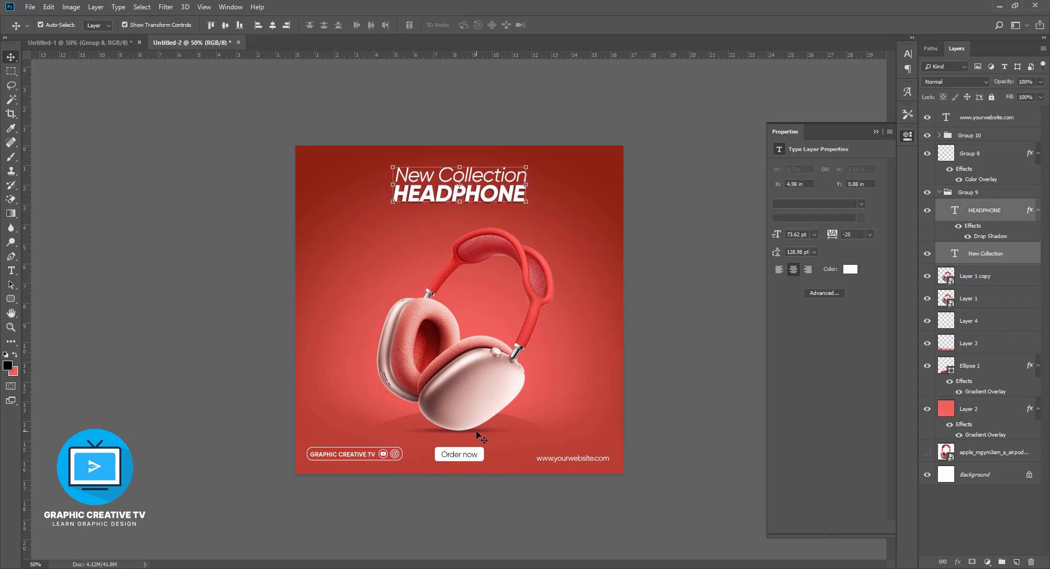
left_click(478, 435)
left_click(973, 277, "ctrl")
left_click(978, 300, "ctrl")
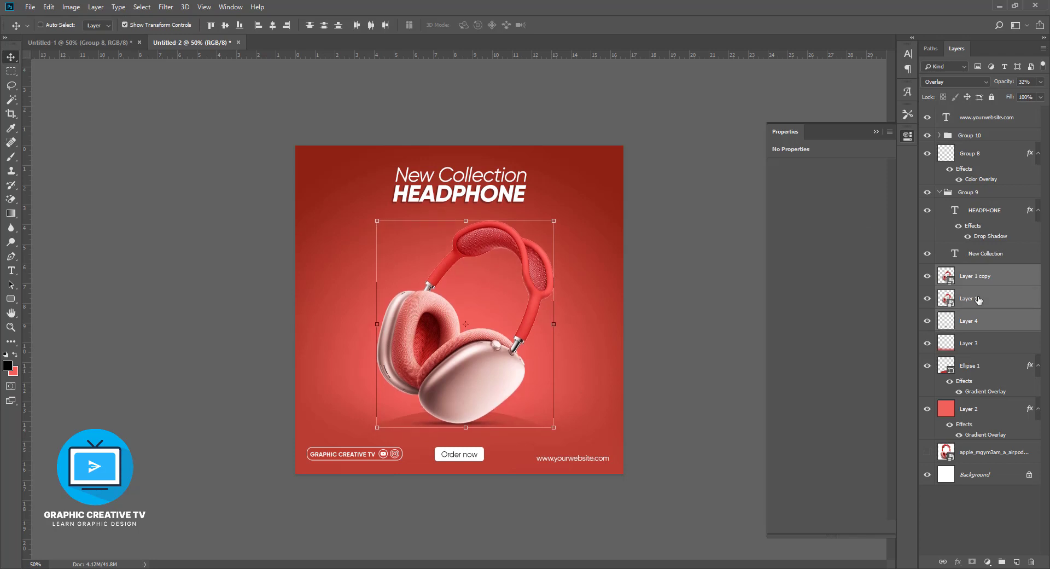
left_click(745, 428, "ctrl")
left_click(465, 454, "ctrl")
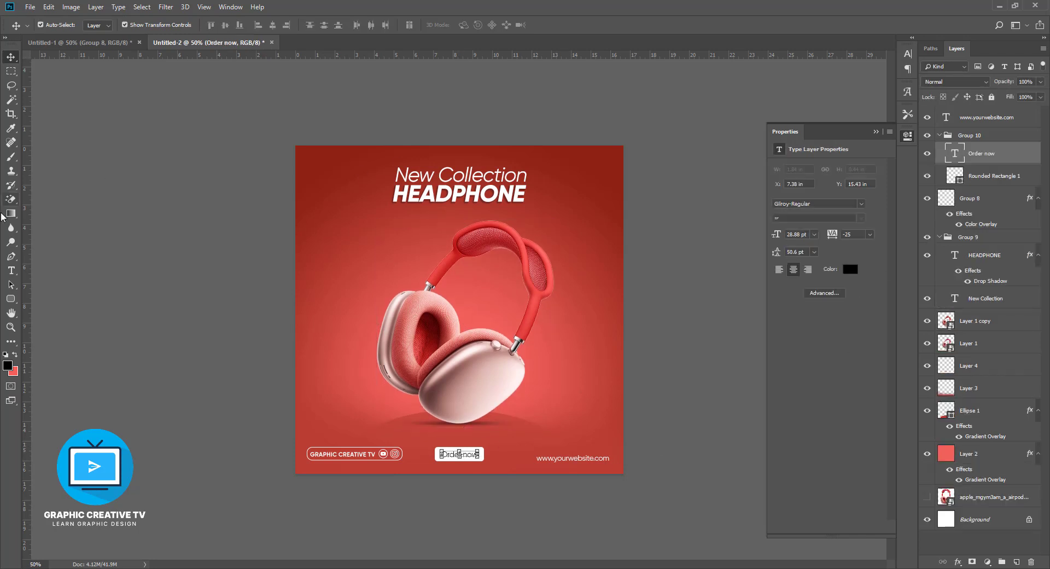
Step: Nudge the Order now text and Rounded Rectangle 1 up 20 px to Y 1052
left_click(11, 271)
left_click(850, 269)
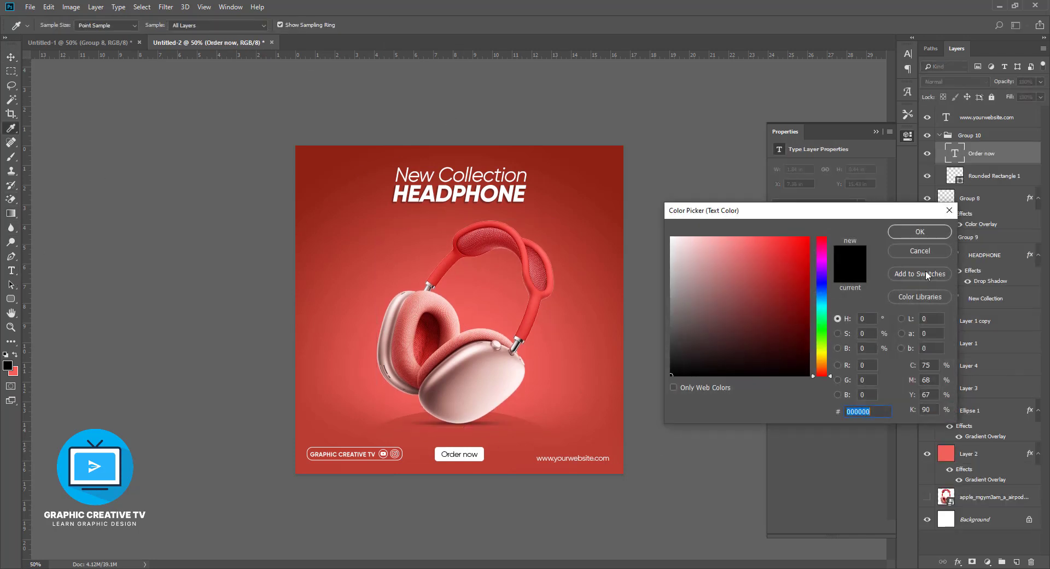
left_click(919, 231)
left_click(989, 176, "shift")
left_click(11, 57)
key("shift+Up")
key("shift+Up")
key("shift+Up")
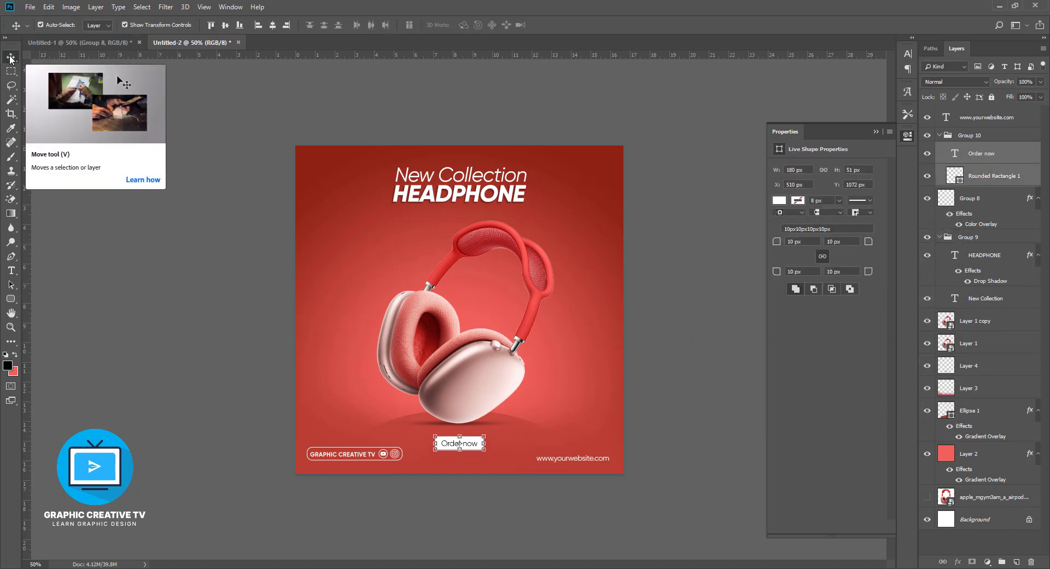
key("shift+Up")
key("shift+Up")
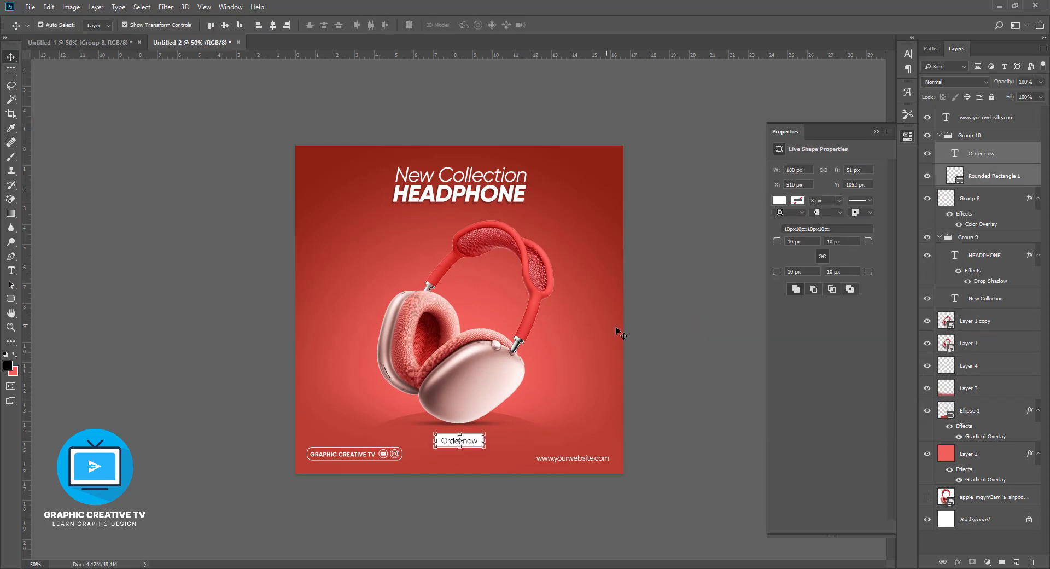
left_click(506, 424)
left_click(971, 412)
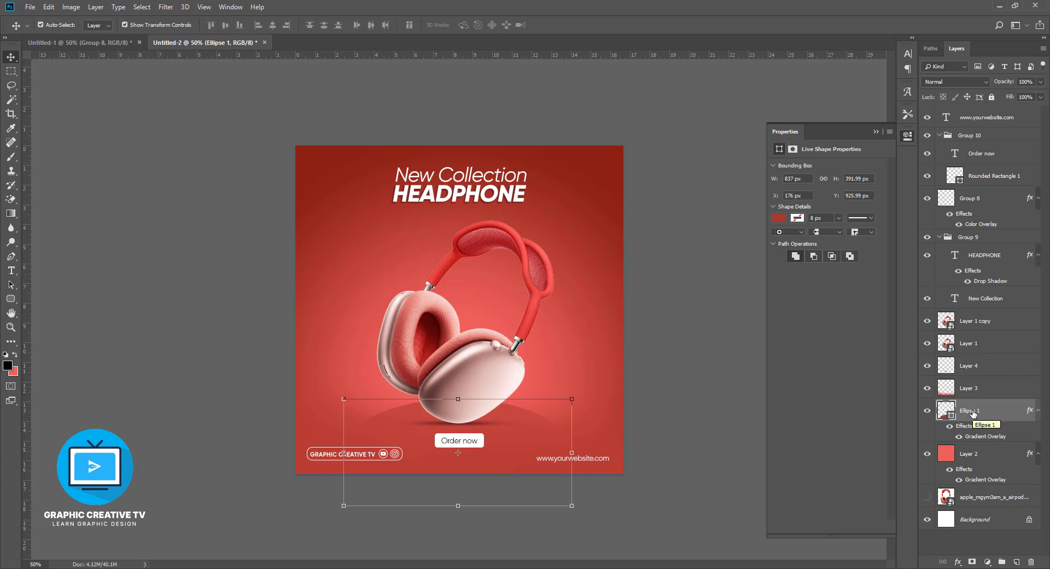
Step: Set Layer 2's Gradient Overlay to 100% opacity with a colour stop moved to 86%
left_click(984, 479)
double_click(985, 479)
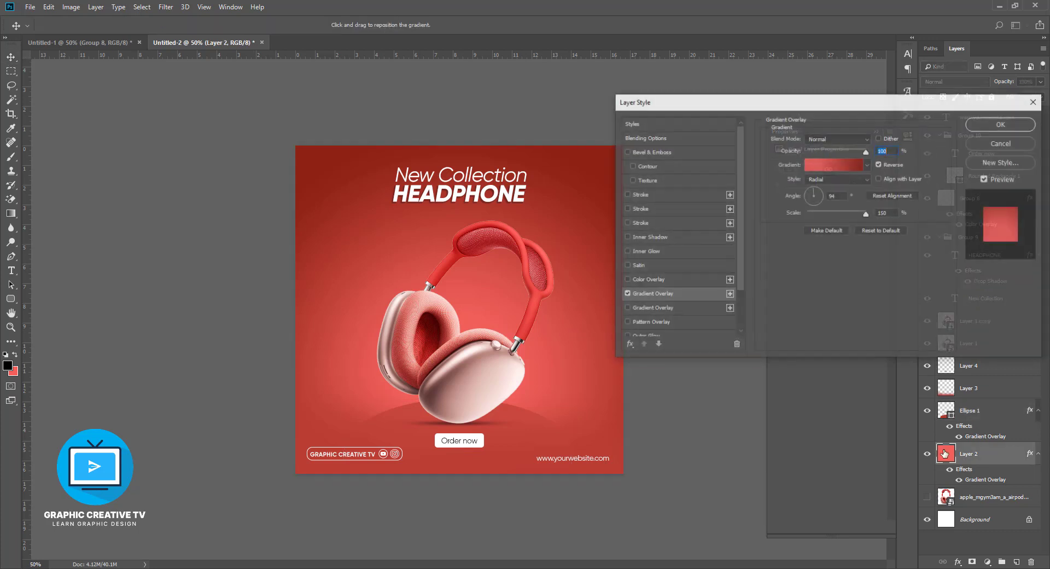
left_click(845, 162)
left_click_drag(933, 392, 962, 392)
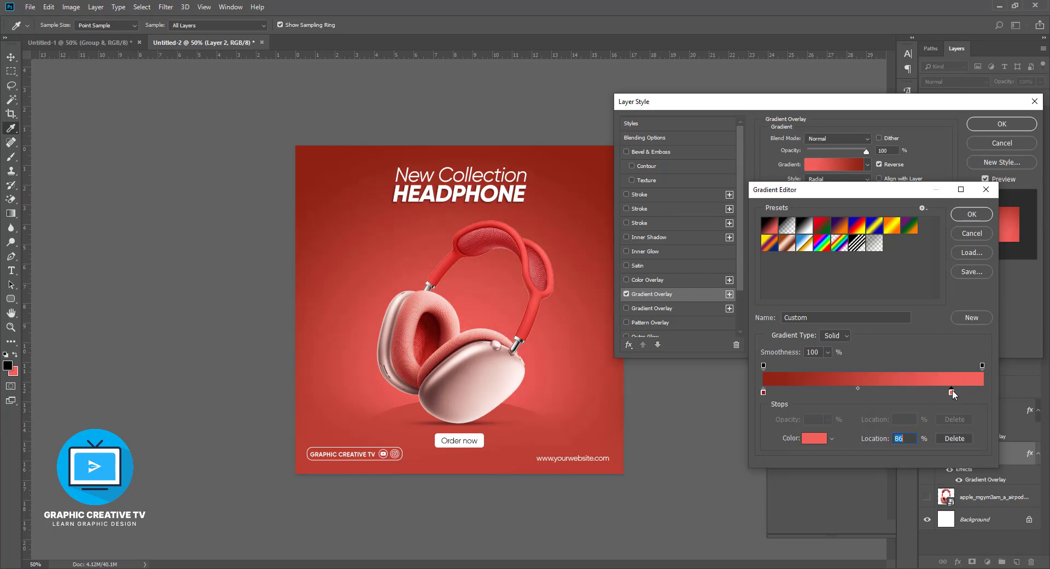
left_click(974, 216)
left_click(1001, 123)
key("v")
left_click(698, 292)
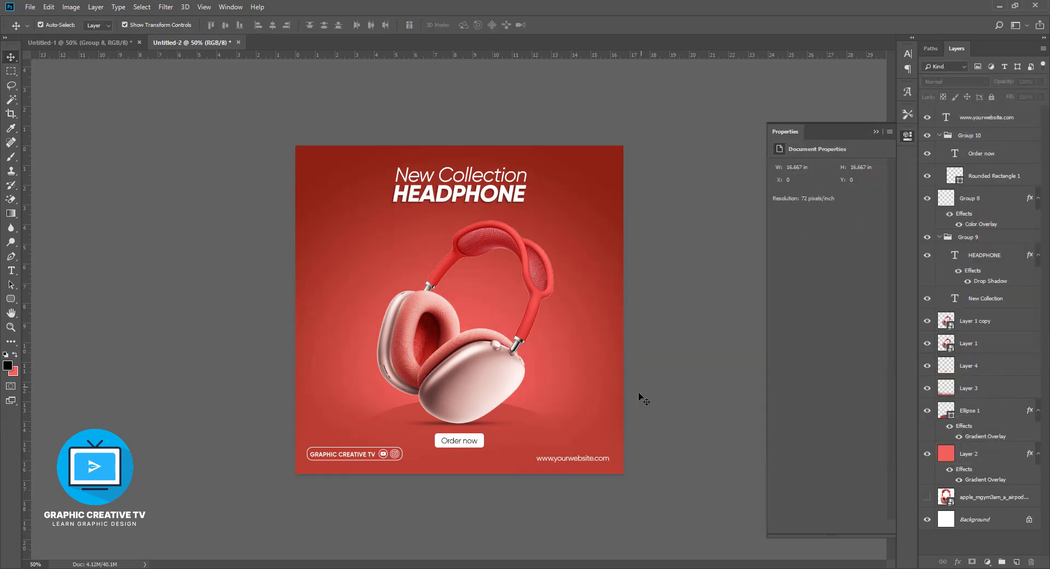
left_click(11, 270)
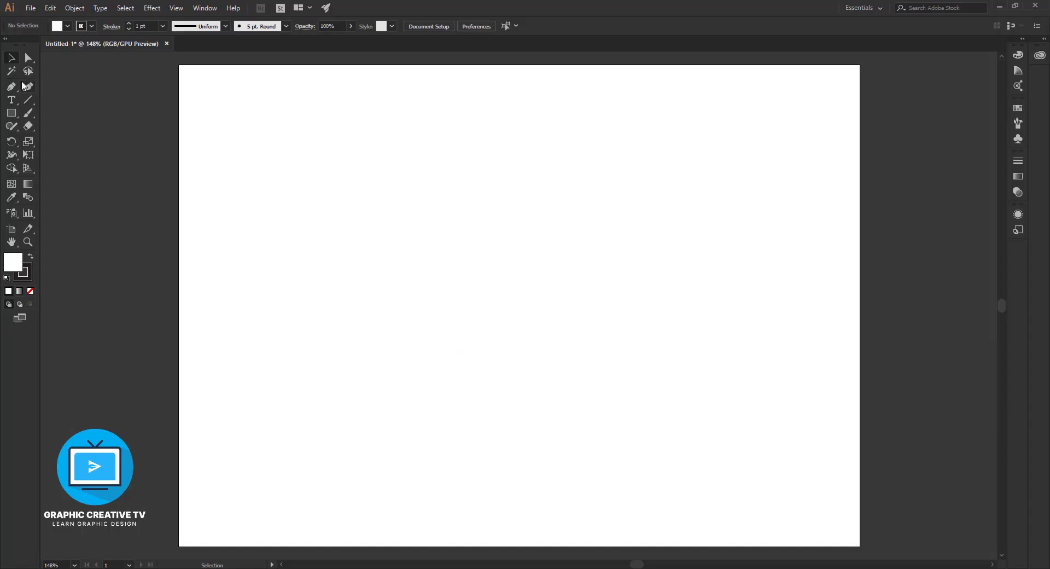
Step: Pen-draw a curved arrow shaft with a 3 pt ellipse variable width profile
left_click(361, 176)
left_click_drag(380, 212, 397, 212)
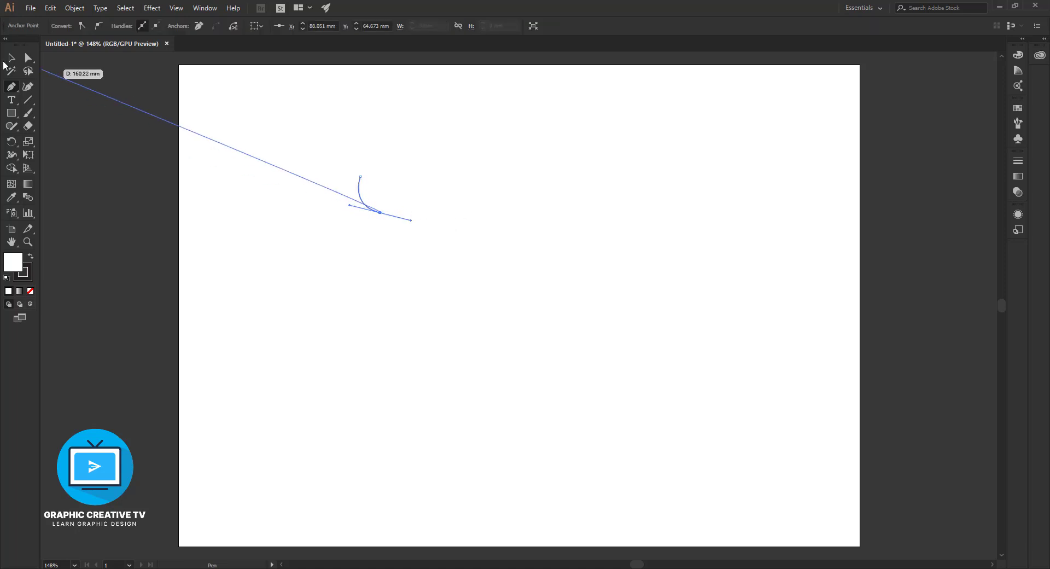
left_click(11, 57)
left_click(371, 213)
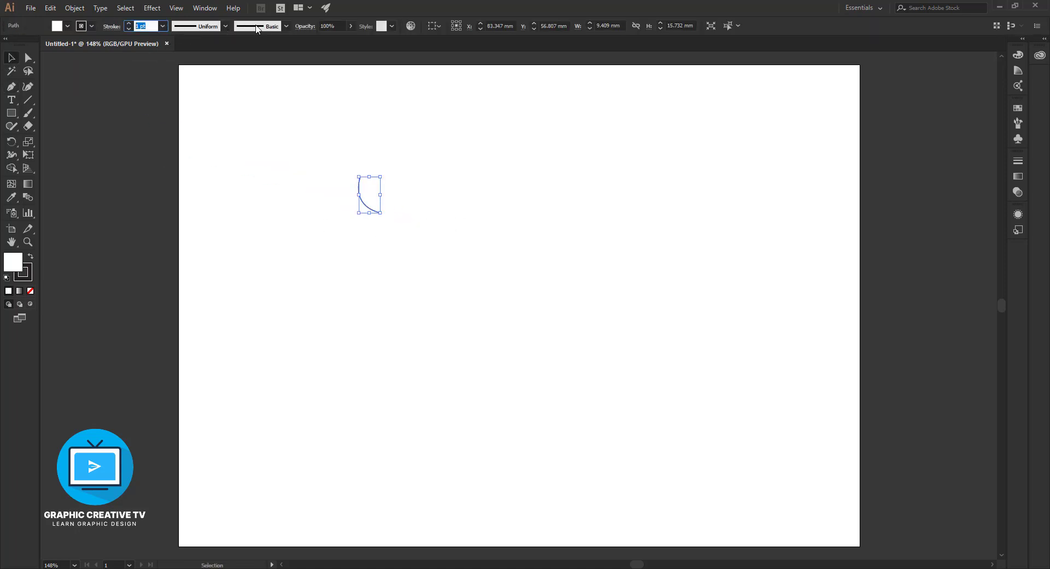
left_click(225, 26)
left_click(206, 63)
left_click(368, 212)
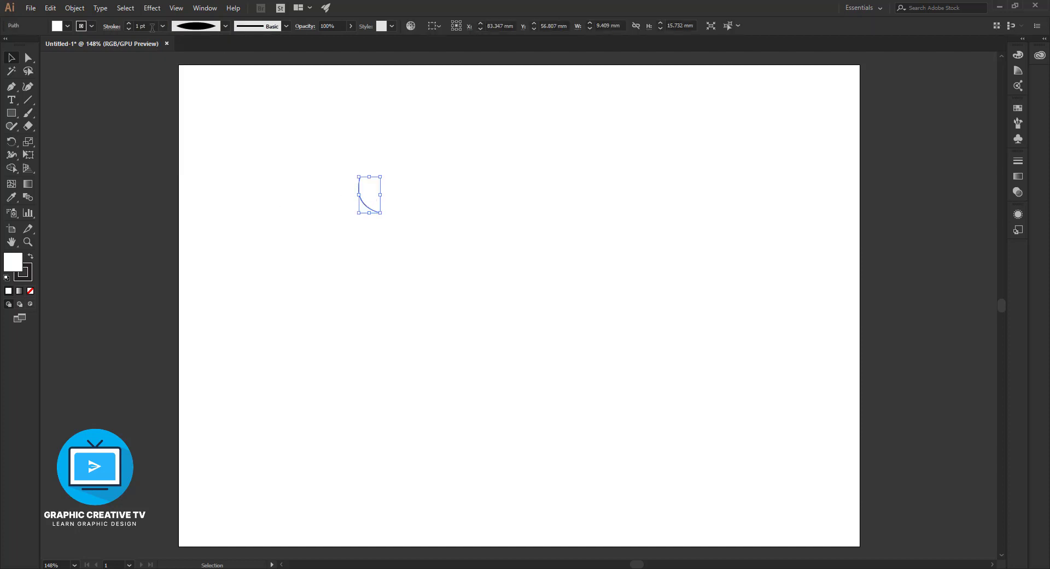
type("3")
left_click(157, 66)
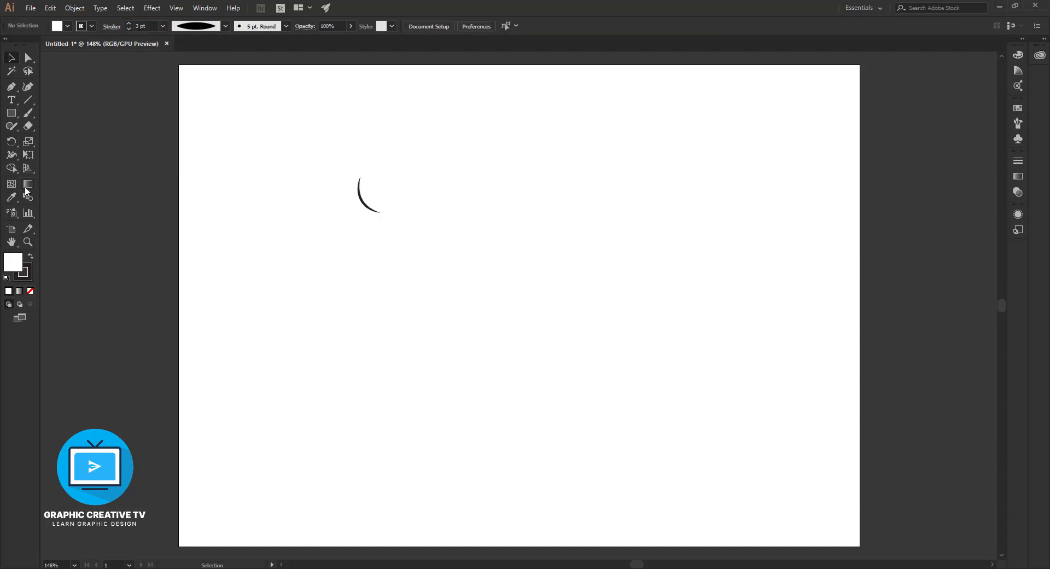
Step: Draw a square below the curve on the artboard
left_click_drag(375, 254, 445, 319)
key("ctrl+z")
left_click_drag(410, 260, 460, 322)
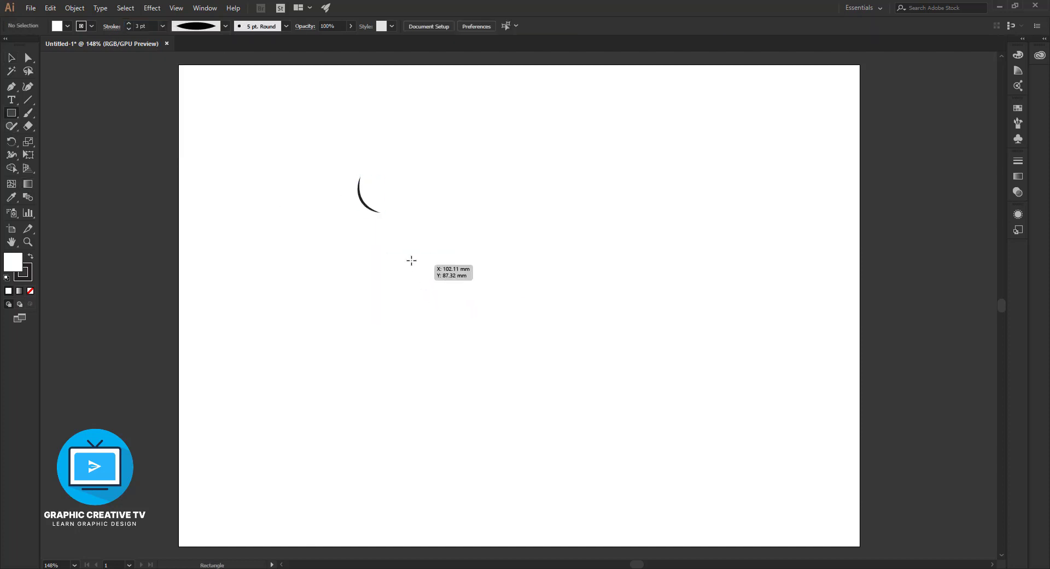
key("v")
key("ctrl+shift+a")
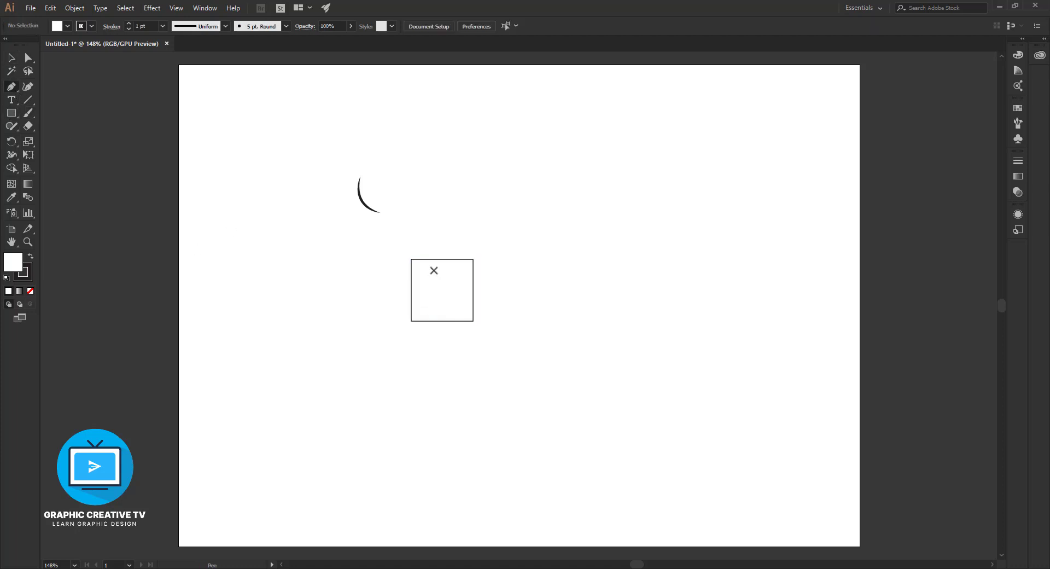
Step: Pen-draw a triangle inside the square and move it to the right
left_click(442, 258)
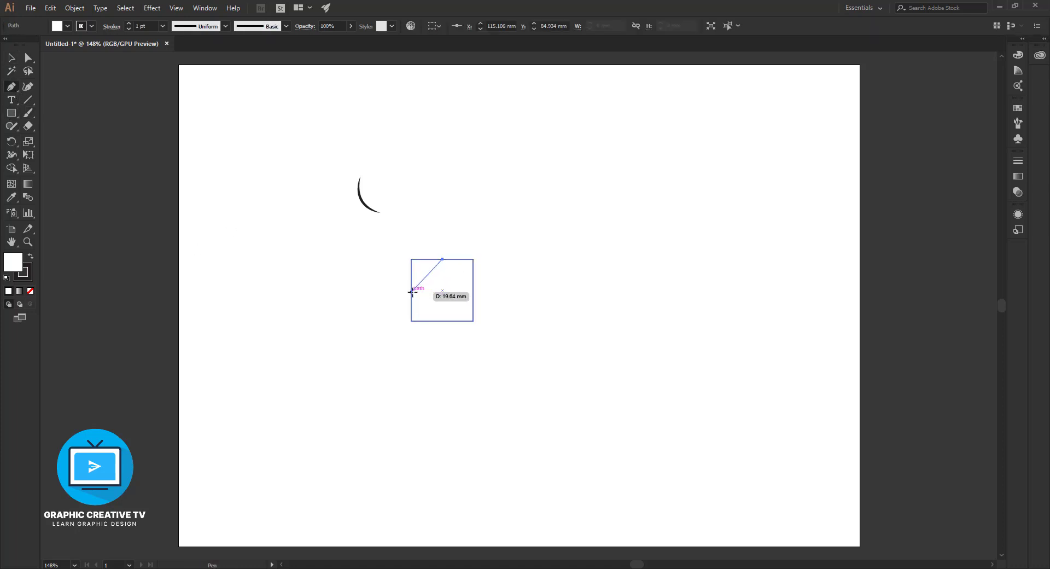
left_click(411, 292)
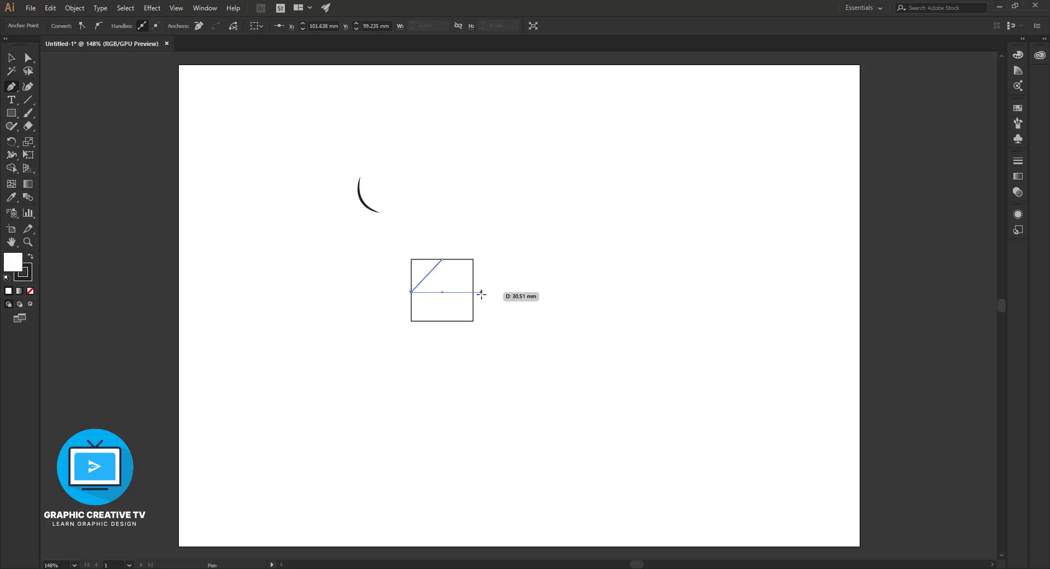
left_click(473, 292)
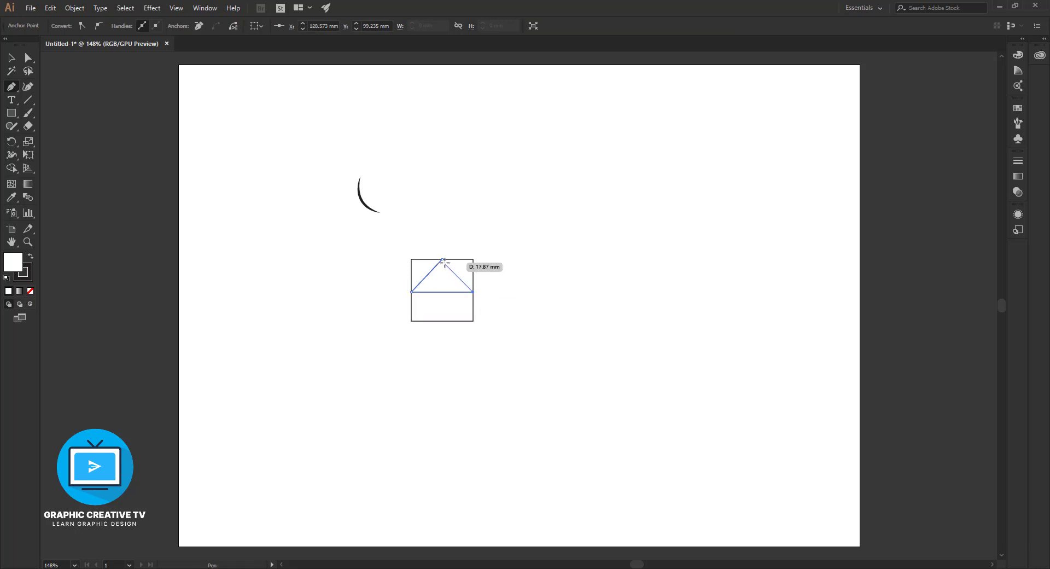
left_click(11, 57)
left_click_drag(422, 284, 540, 316)
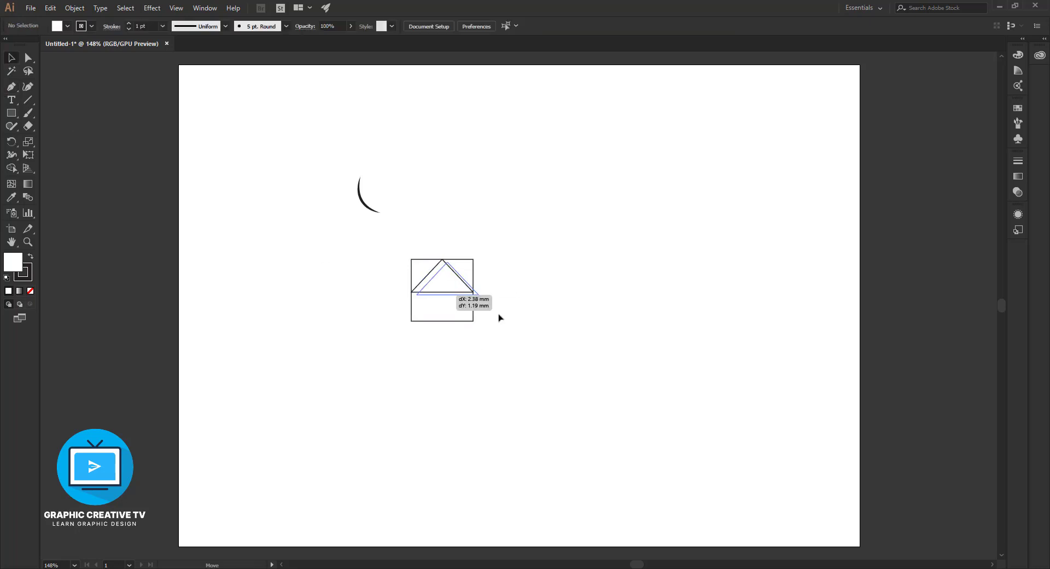
left_click(573, 342)
left_click(572, 325)
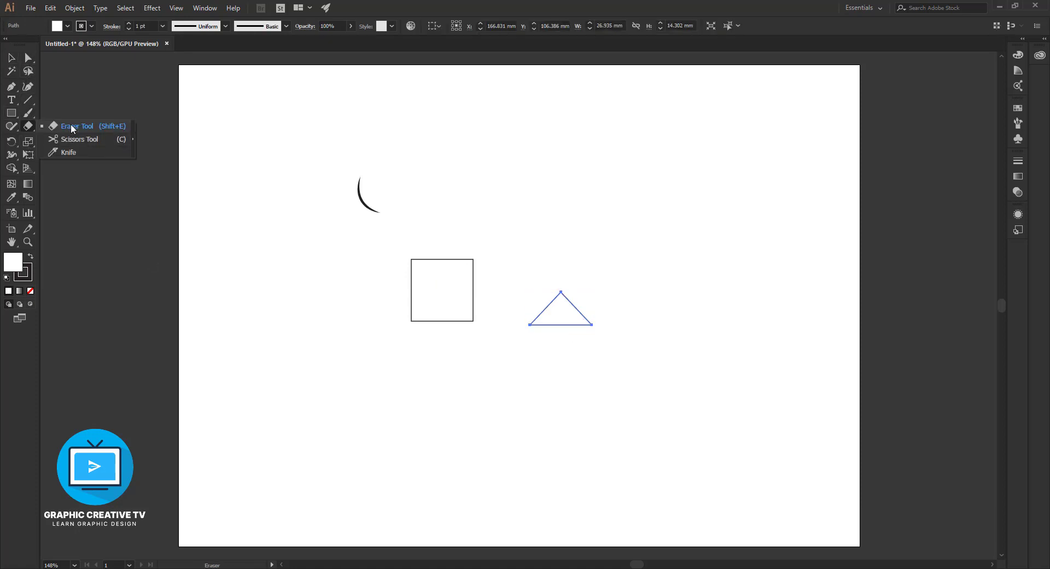
Step: Cut off the triangle's base, then shrink and rotate the V onto the curve's tip
left_click_drag(29, 127, 80, 138)
left_click(528, 324)
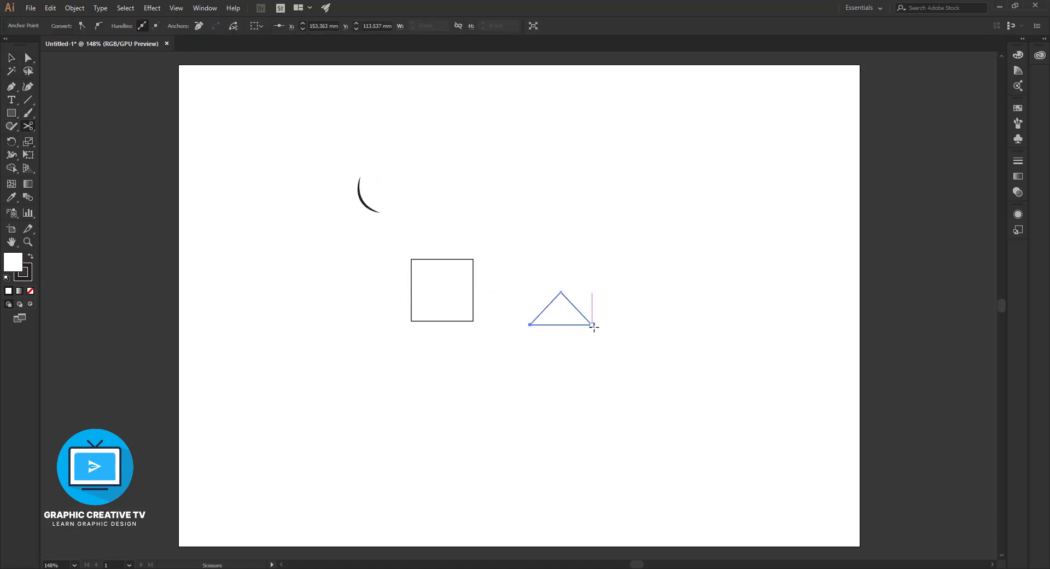
key("v")
left_click_drag(562, 325, 563, 383)
left_click(572, 309)
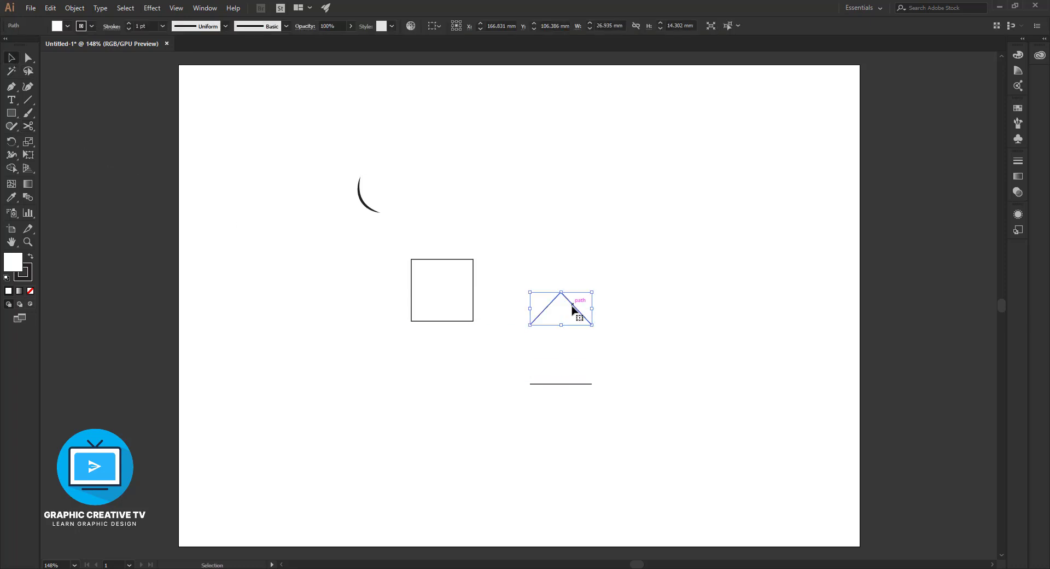
mouse_move(594, 329)
left_mouse_down()
mouse_move(568, 309)
mouse_move(557, 319)
left_mouse_up()
left_click_drag(554, 306, 383, 215)
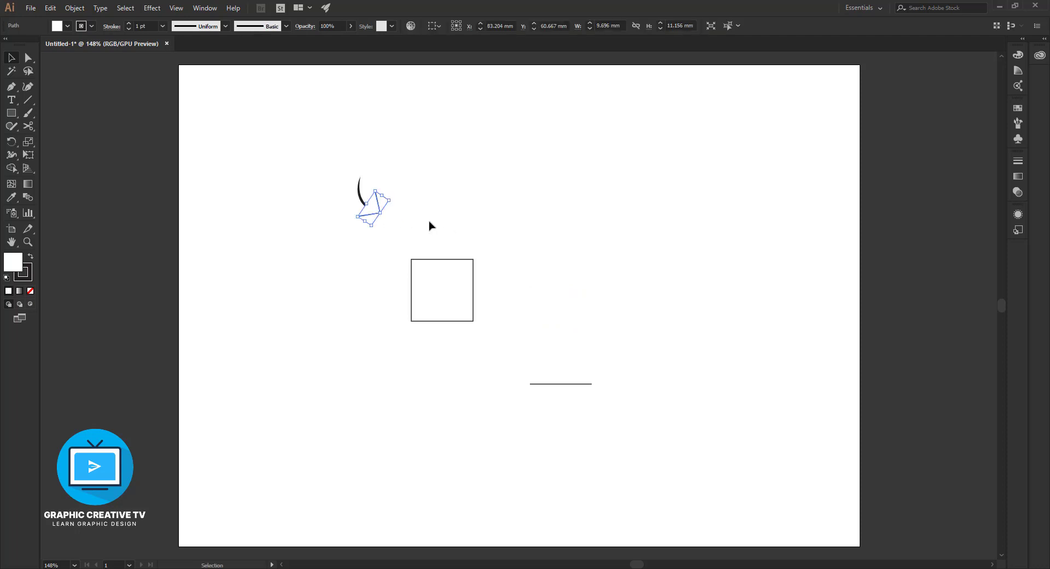
Step: Apply a tapered width profile to the curved arrow stroke
left_click(261, 314)
key("ctrl+equal")
key("ctrl+equal")
key("ctrl+equal")
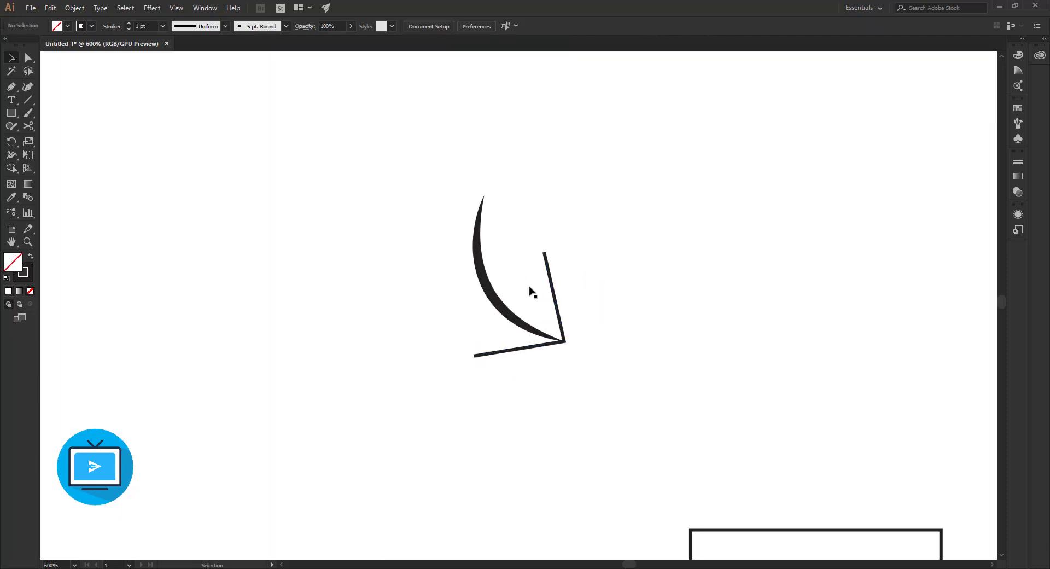
left_click(517, 326)
left_click(225, 26)
left_click(212, 129)
left_click(579, 342)
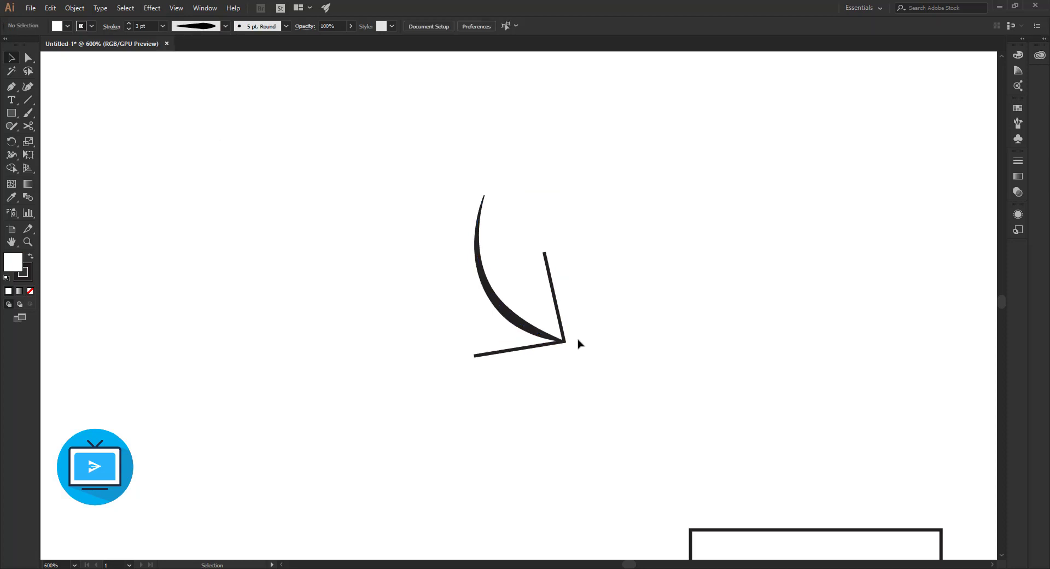
Step: Give the V arrowhead path a symmetric lens width profile
left_click(551, 295)
left_click(209, 27)
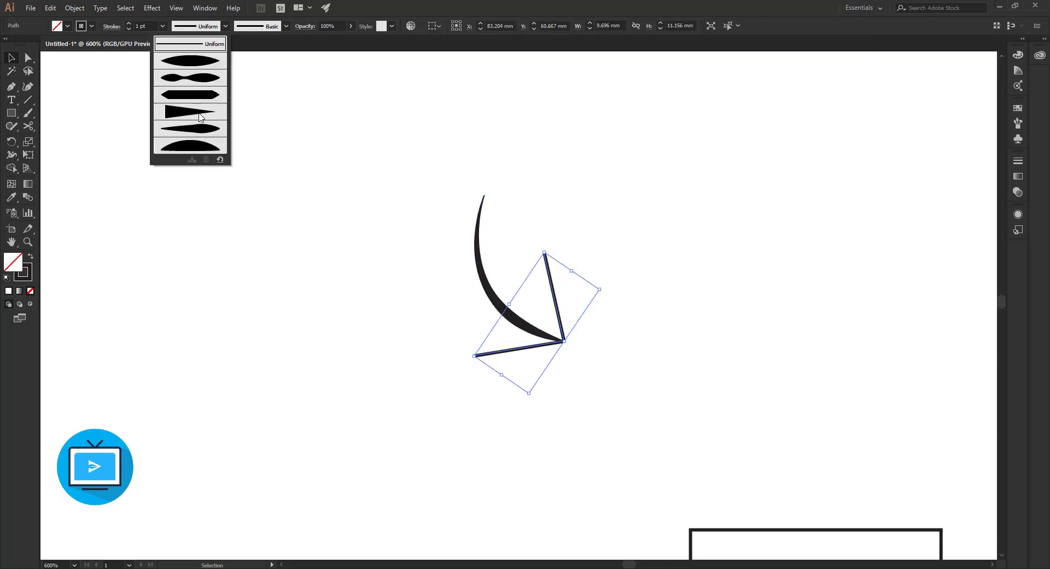
left_click(199, 130)
left_click(209, 27)
left_click(213, 65)
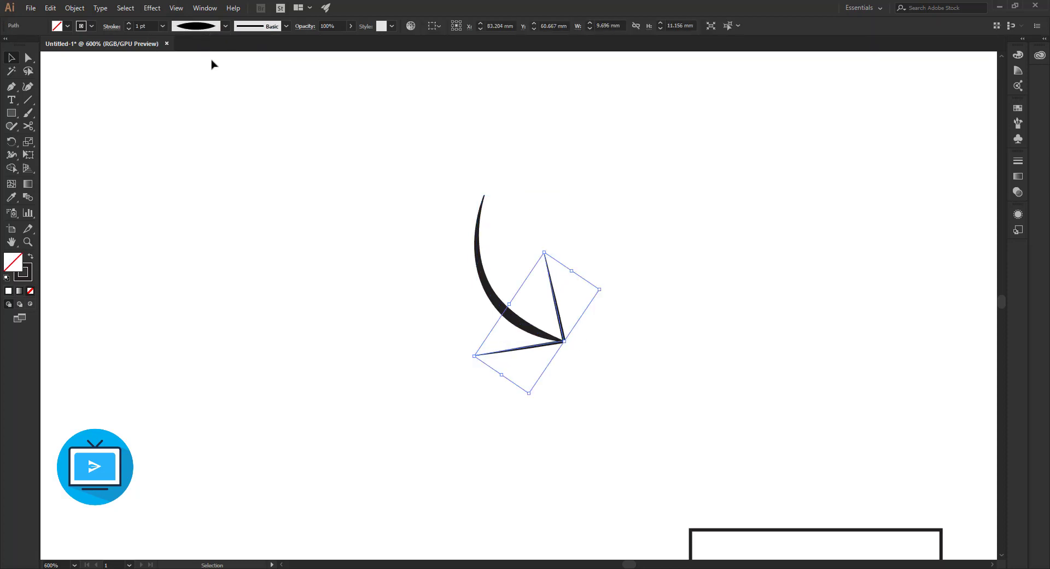
left_click(283, 102)
Step: Shrink the V into a small arrowhead and move it onto the curve's end
left_click(552, 296)
left_click_drag(600, 289, 575, 301)
left_click(598, 336)
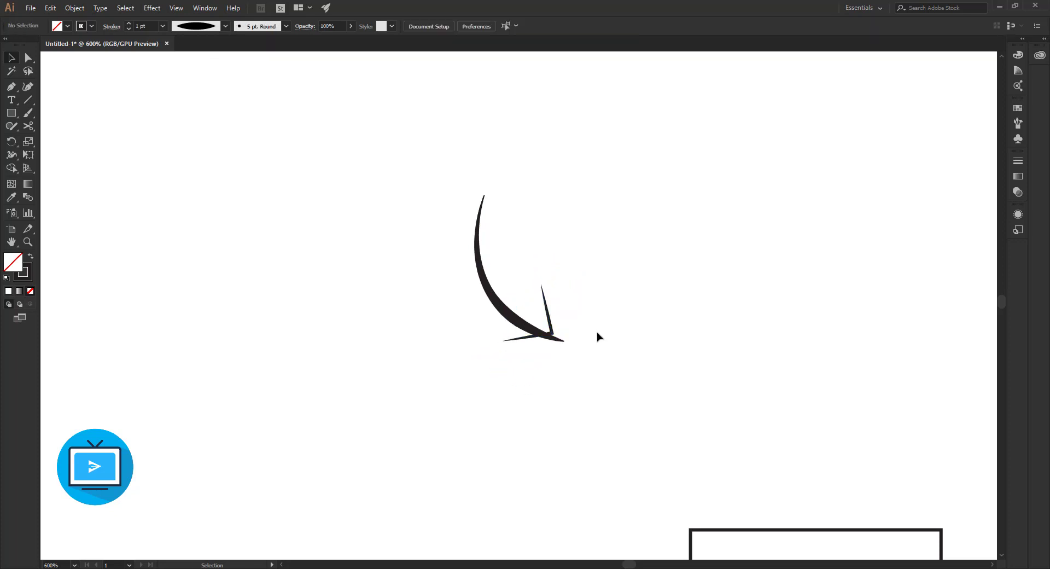
left_click_drag(552, 334, 564, 341)
Step: Set the arrow stroke to 3 pt and rotate the curve to meet the arrowhead
left_click(538, 331)
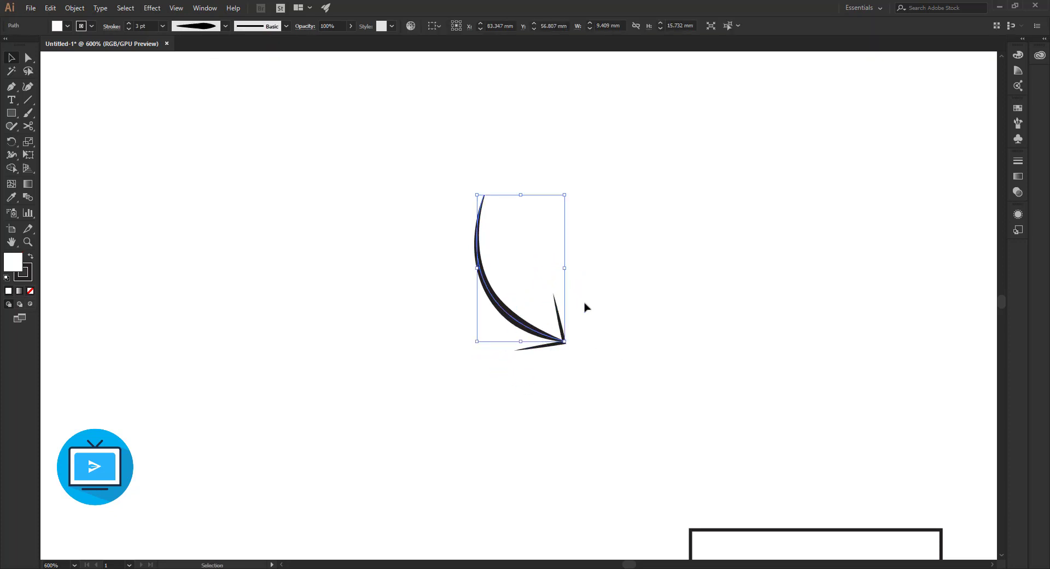
type("3")
key("Return")
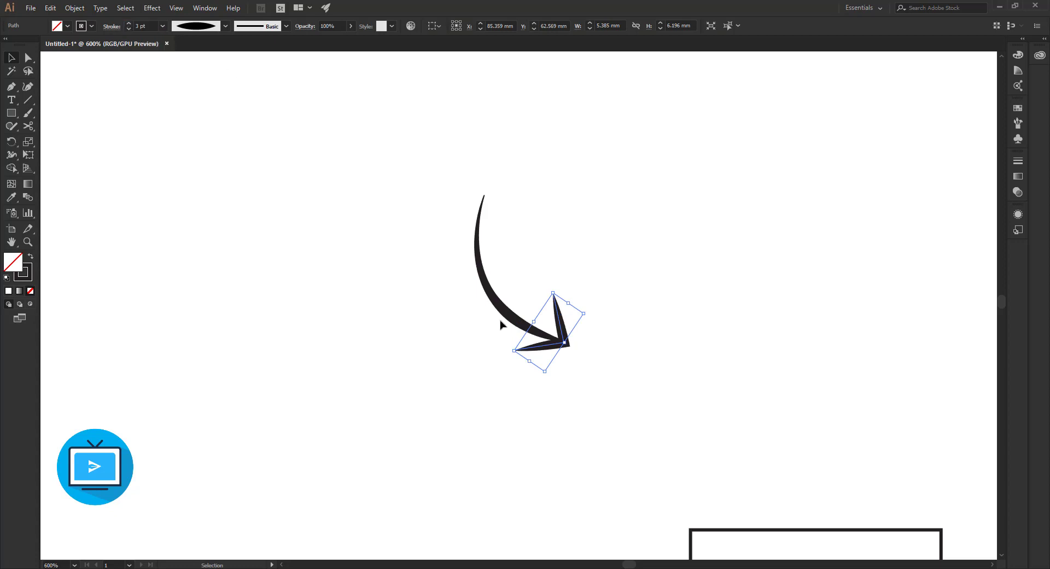
left_click(501, 323)
left_click(523, 298)
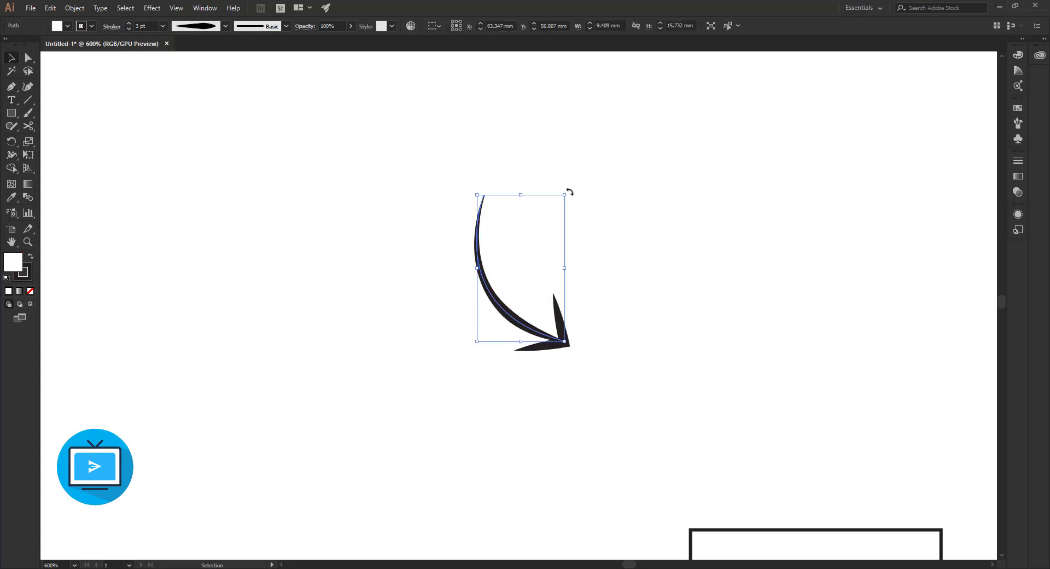
left_click_drag(569, 191, 574, 194)
left_click(656, 366)
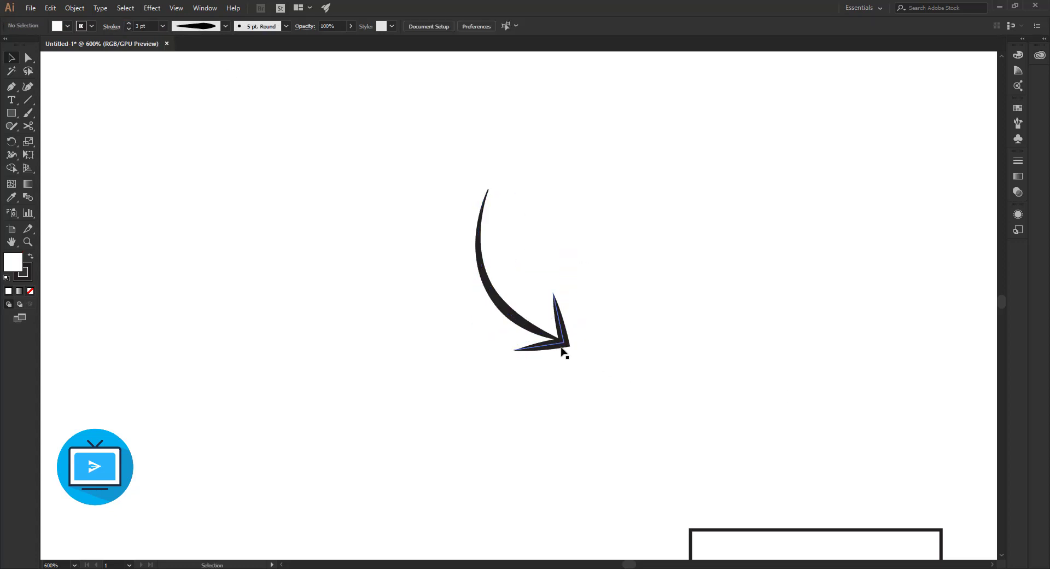
Step: Copy the arrowhead and curve into the Photoshop poster as a Smart Object and enlarge it
left_click(564, 350)
left_click(499, 292, "shift")
key("ctrl+g")
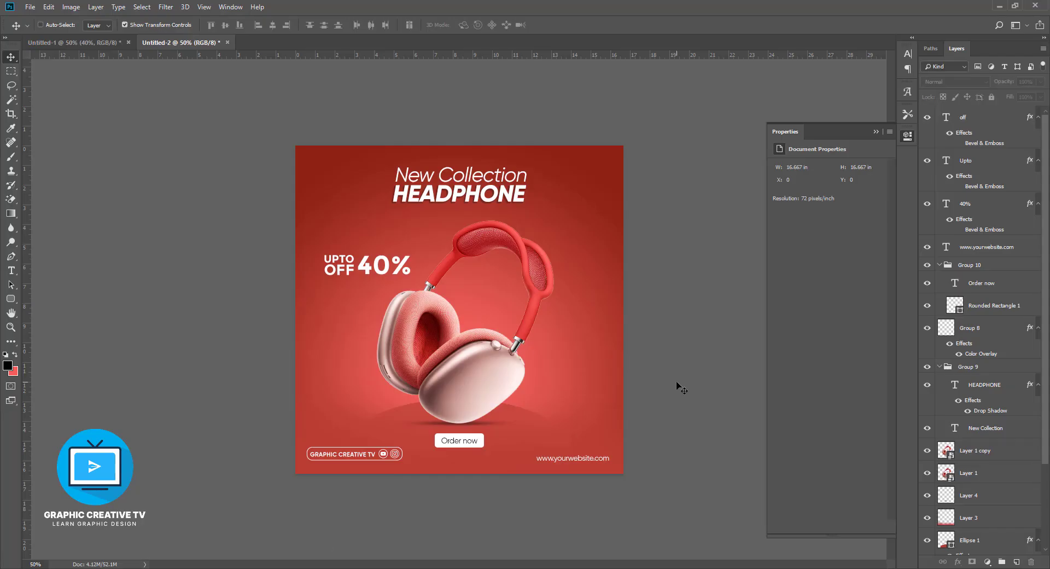
key("ctrl+v")
left_click(464, 166)
left_click(569, 163)
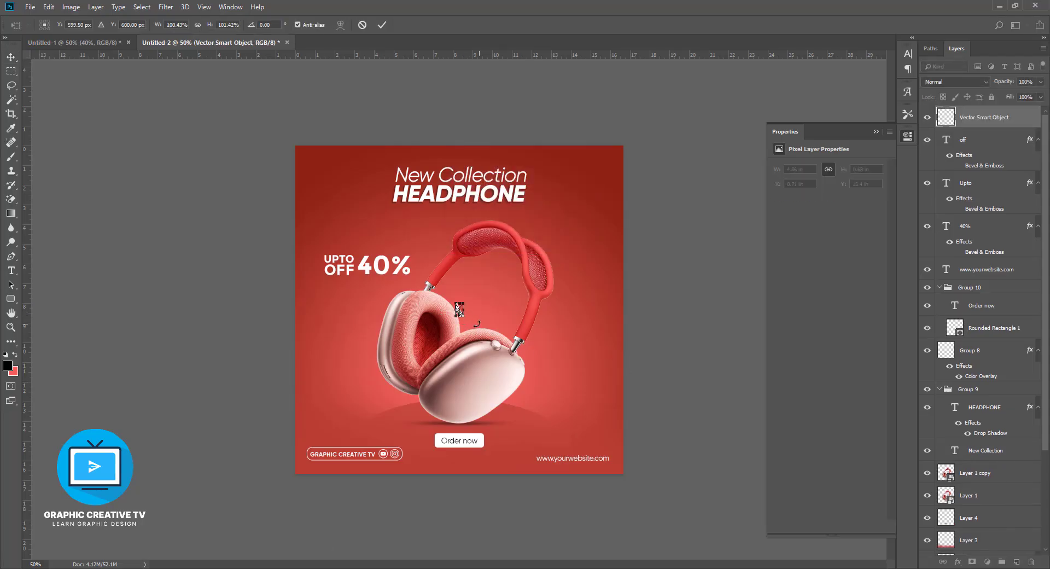
left_click_drag(477, 323, 484, 351)
key("Return")
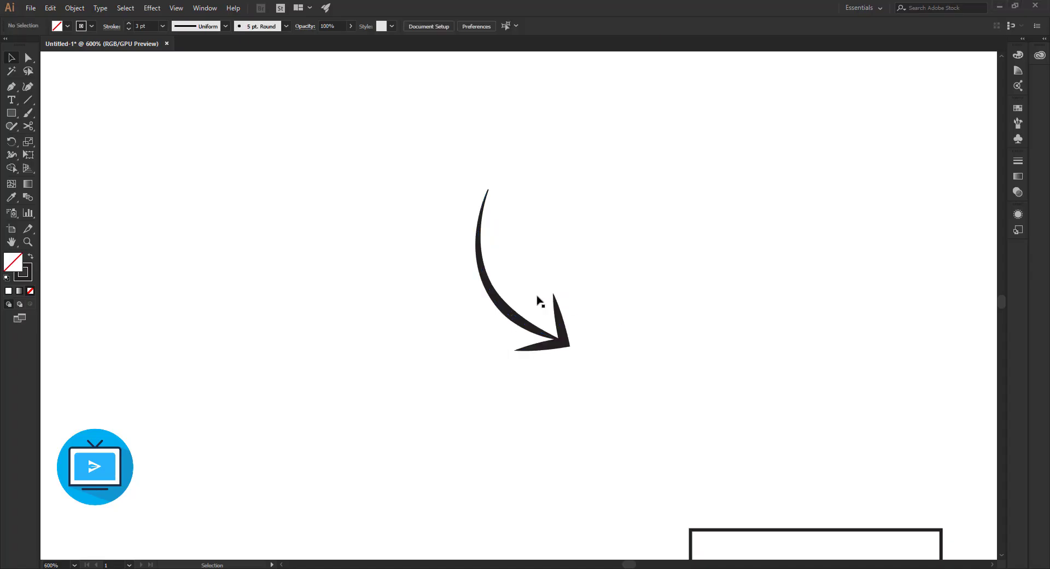
left_click(537, 298)
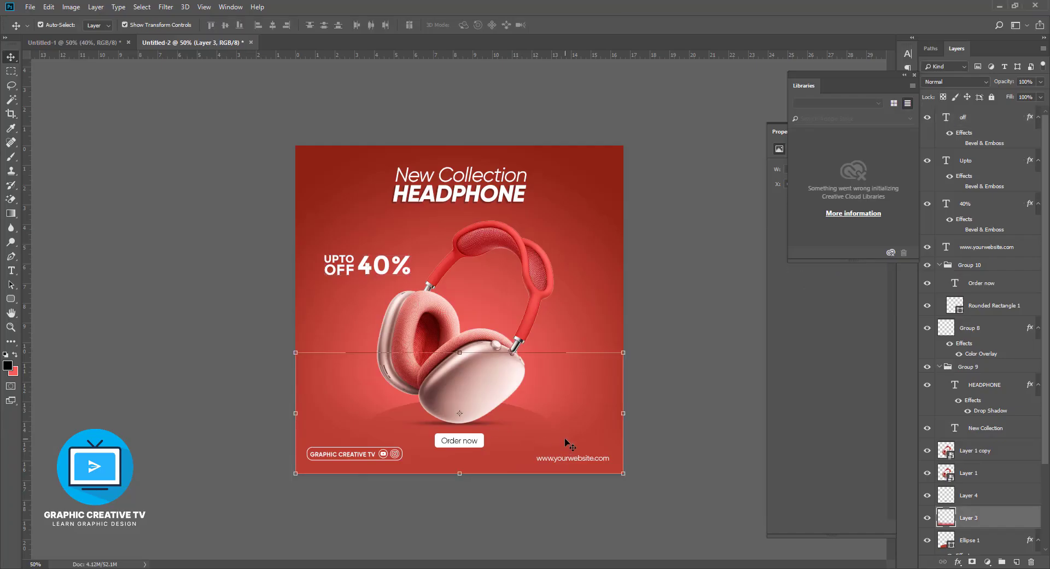
key("ctrl+v")
key("Return")
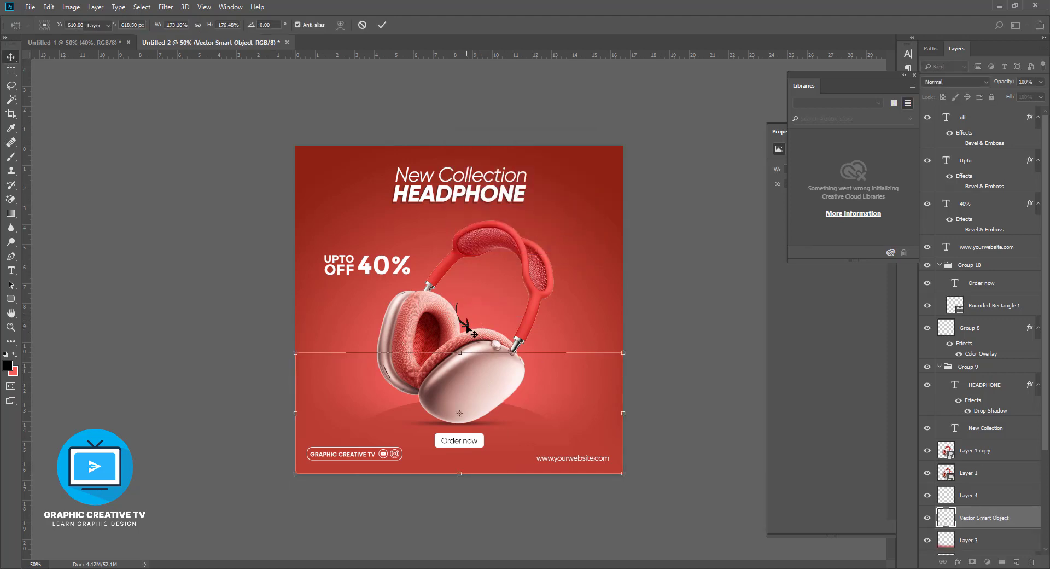
Step: Move the arrow beside the 40% text, give it a white Color Overlay, and resize it
key("Return")
mouse_move(468, 327)
left_mouse_down()
mouse_move(370, 287)
mouse_move(377, 300)
left_mouse_up()
left_click(957, 561)
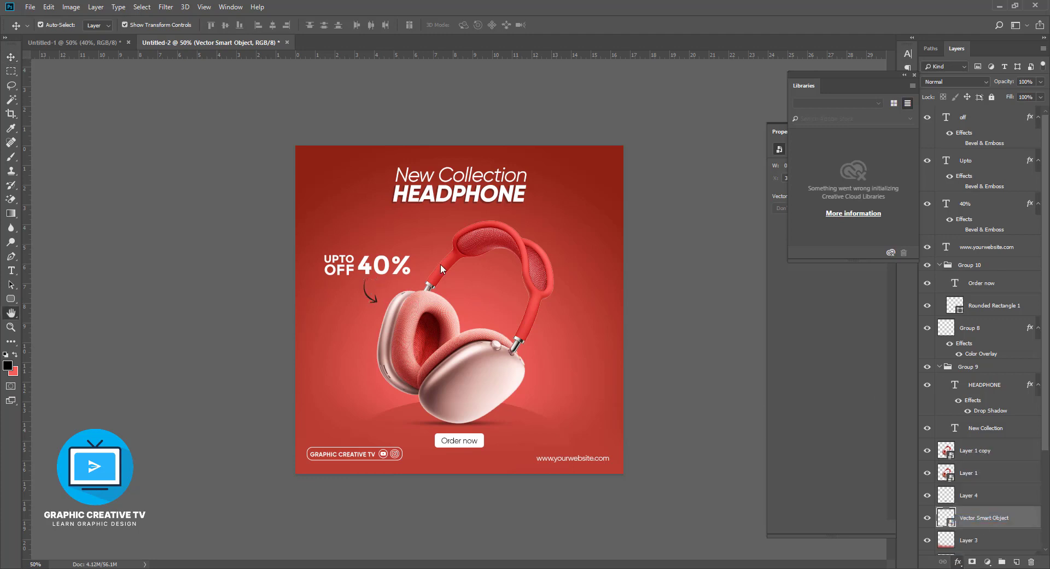
key("Return")
key("ctrl+t")
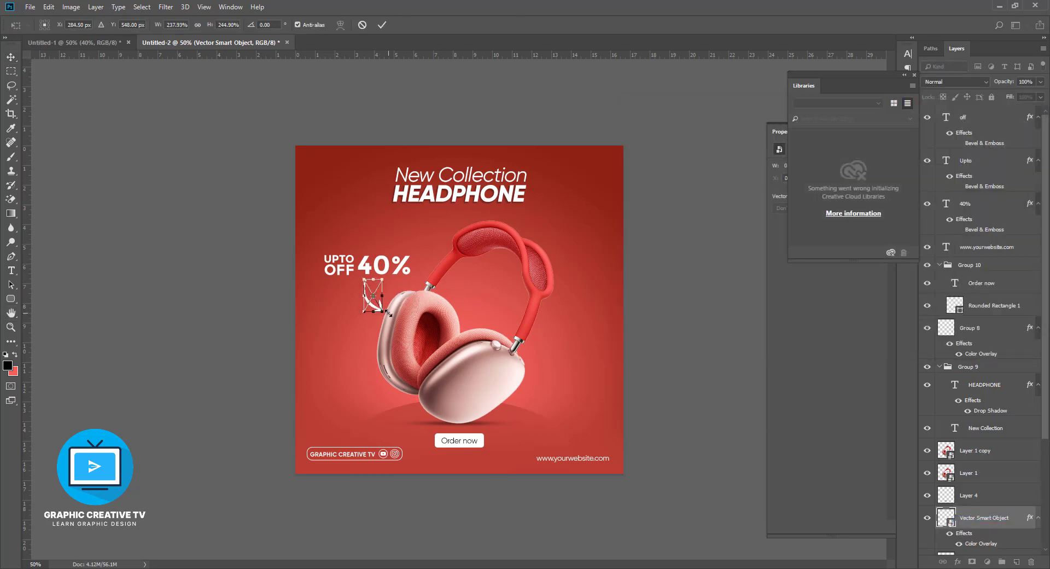
key("Return")
left_click(481, 334)
Step: Duplicate the arrow, rotate and flip the copy vertically, and move it bottom right
left_click(381, 311)
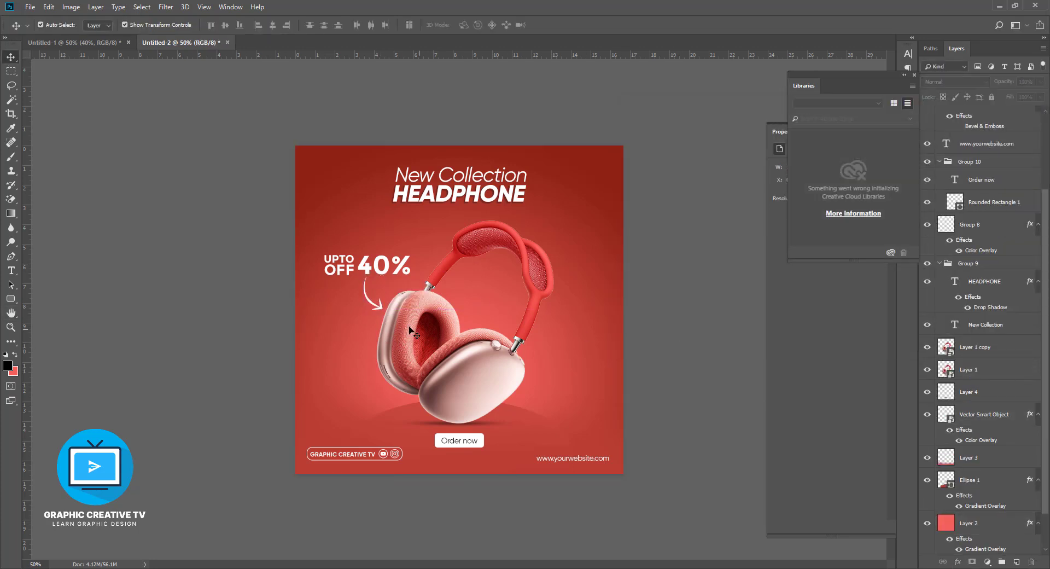
left_click_drag(381, 310, 579, 393)
key("ctrl+t")
mouse_move(648, 470)
left_mouse_down()
mouse_move(691, 384)
mouse_move(699, 438)
left_mouse_up()
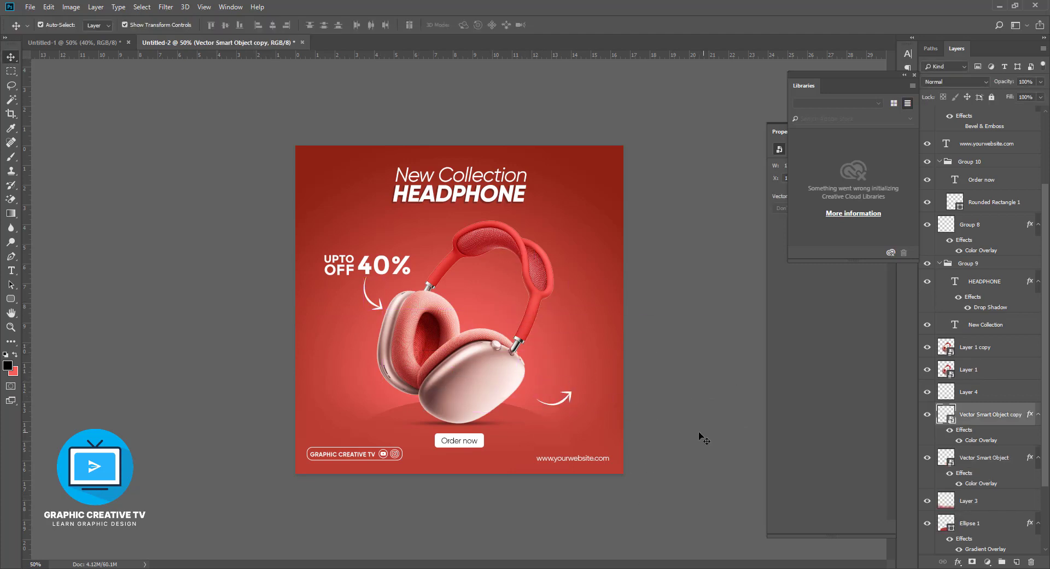
right_click(558, 408)
left_click(580, 535)
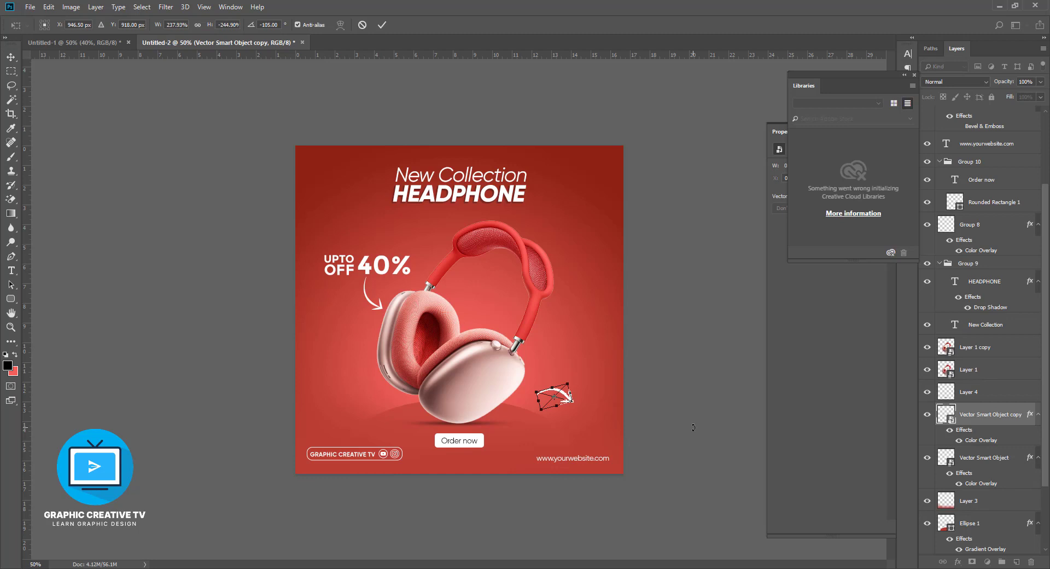
key("Return")
left_click_drag(567, 401, 580, 429)
Step: Delete the trial duplicate arrow from the bottom right
left_click(665, 441)
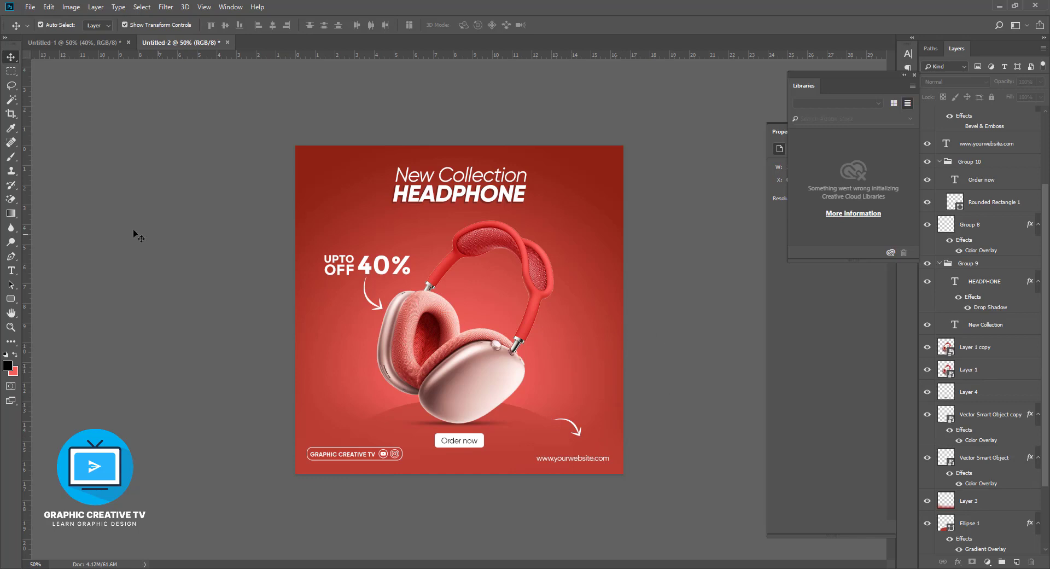
left_click(578, 426)
key("Delete")
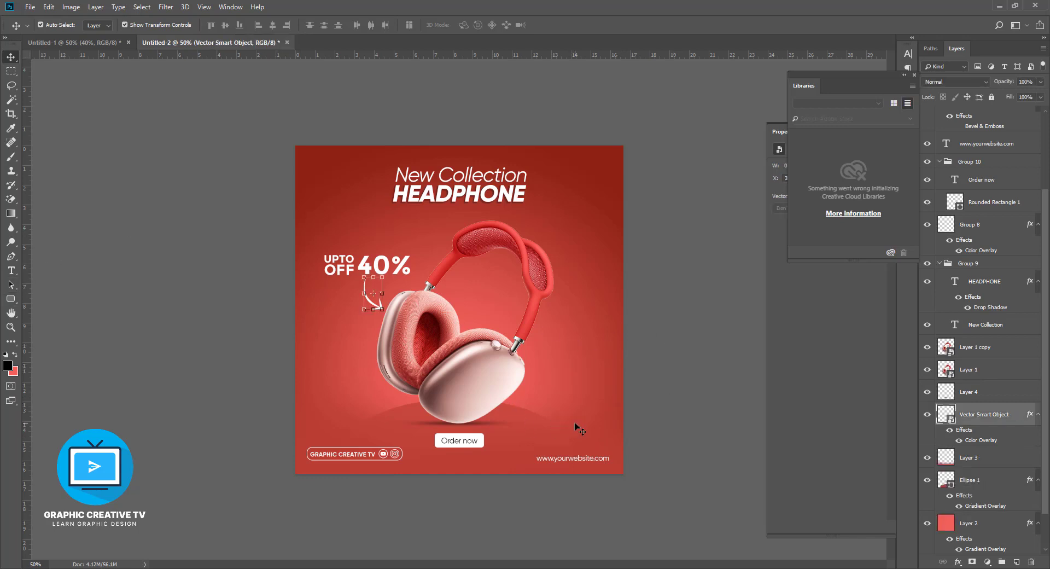
left_click(476, 442)
Step: Switch the Order now label to a bold Gilroy font weight
left_click(12, 256)
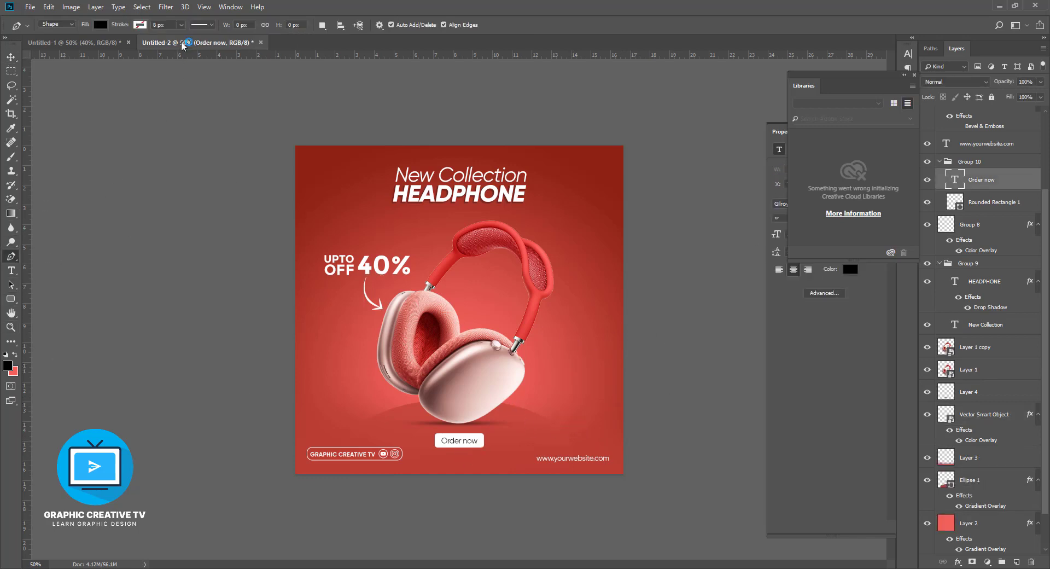
left_click(202, 25)
key("t")
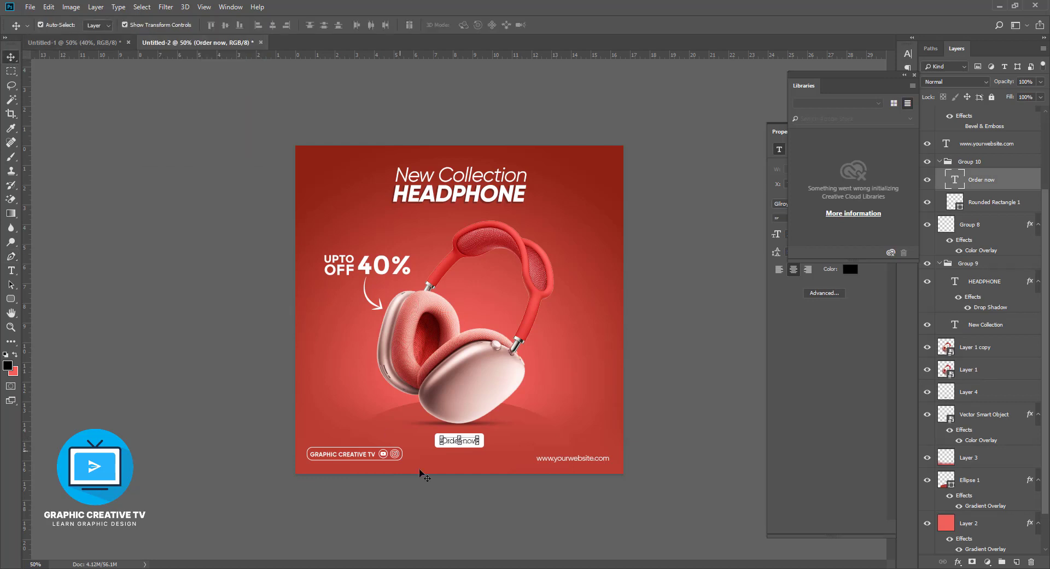
left_click(136, 26)
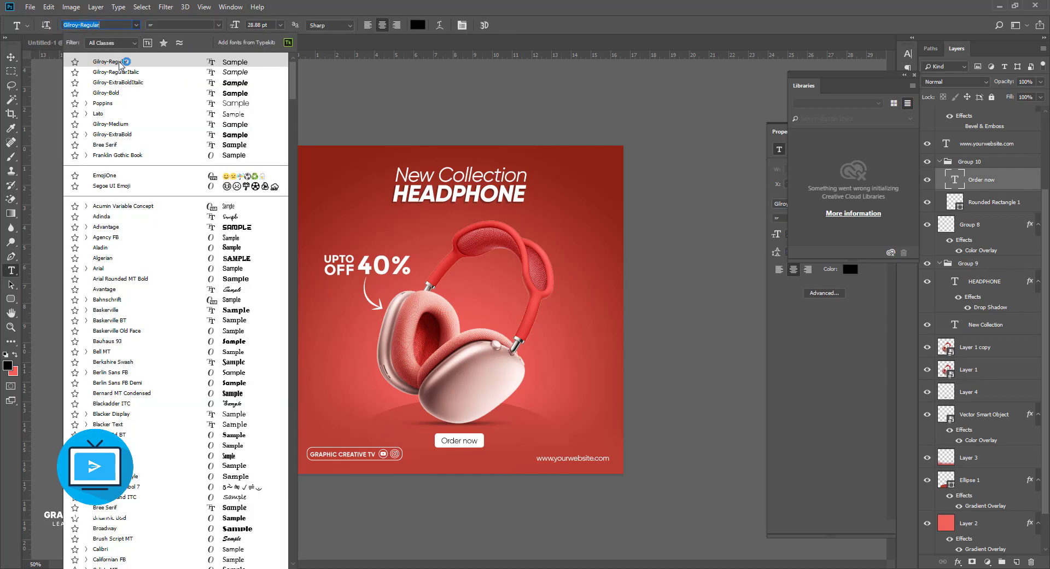
left_click(110, 99)
key("v")
left_click(146, 153)
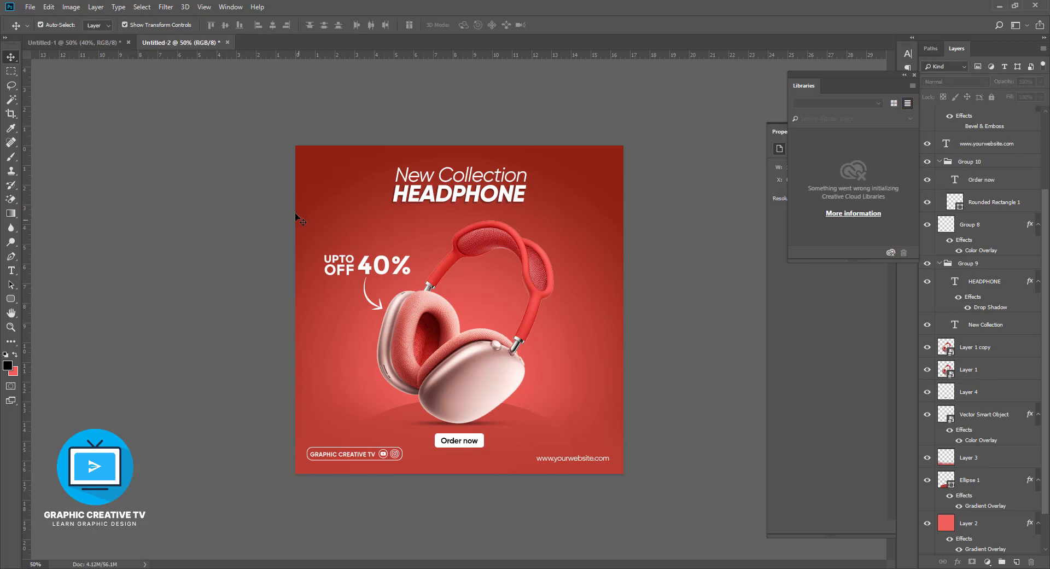
Step: Draw a small unfilled outline circle on the poster's lower right
right_click(12, 300)
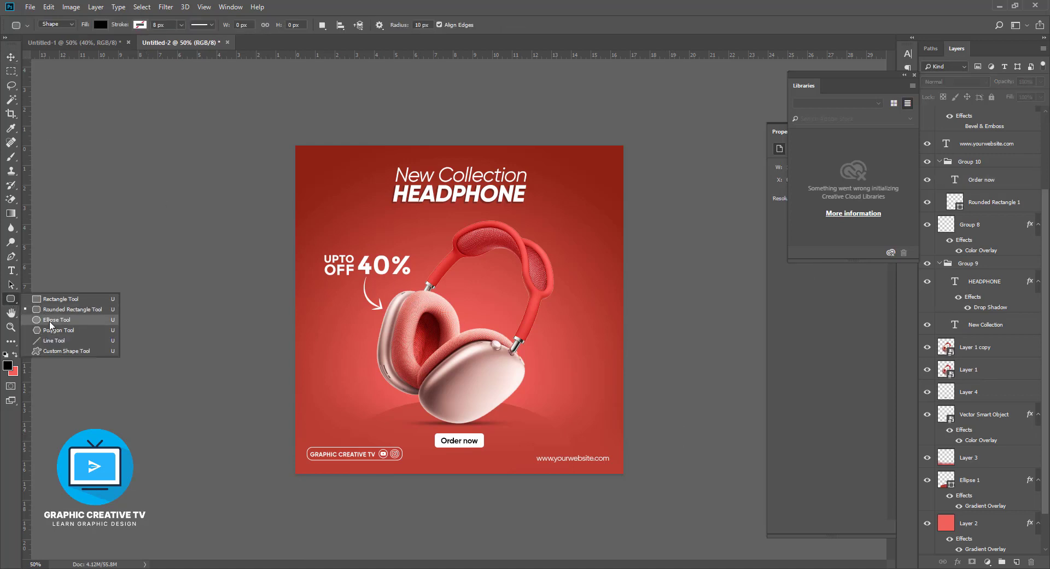
left_click(54, 323)
left_click_drag(568, 378, 581, 391)
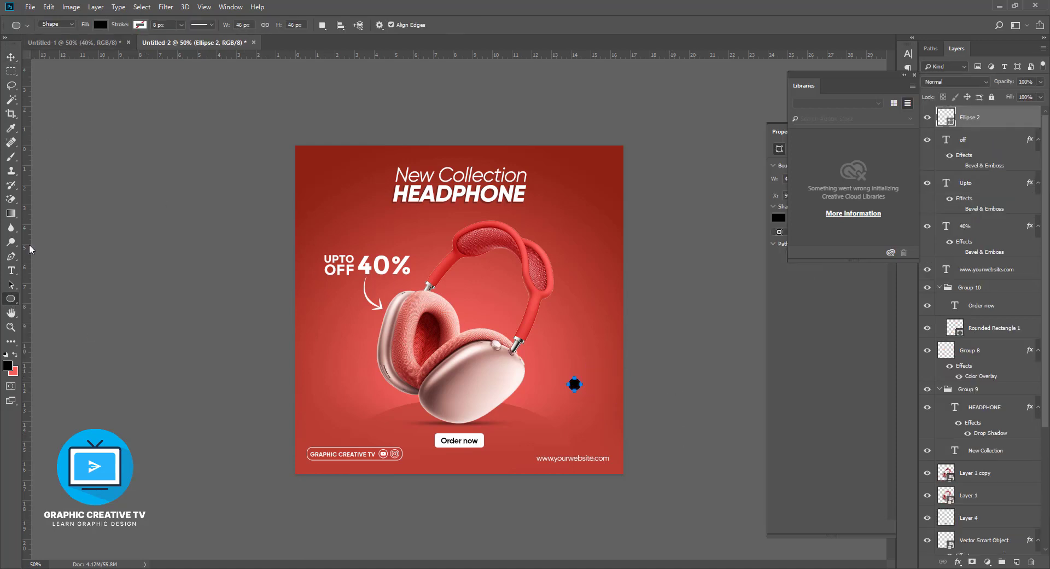
left_click(100, 25)
left_click(41, 41)
key("Return")
key("v")
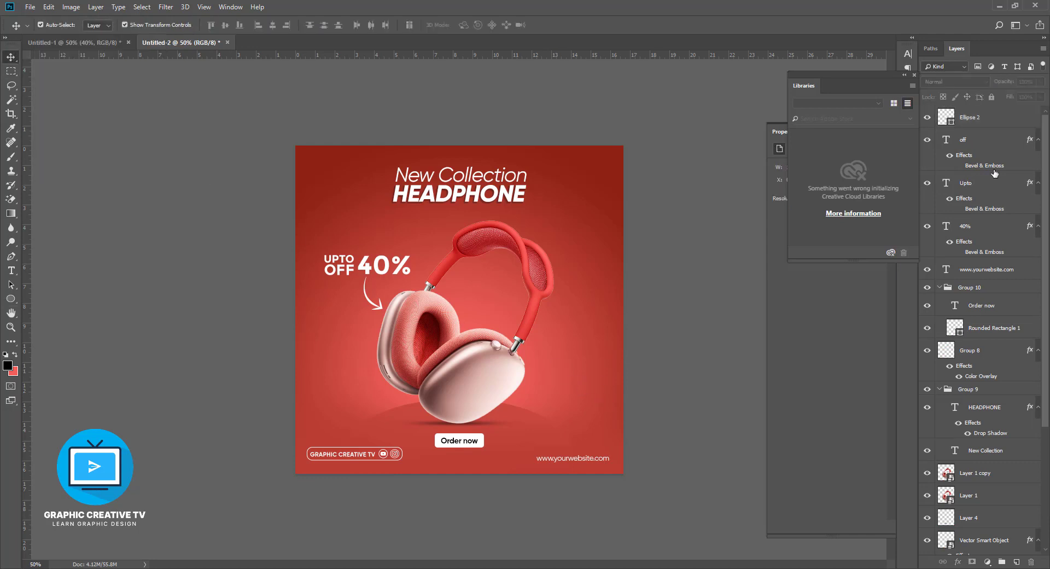
key("u")
left_click(101, 25)
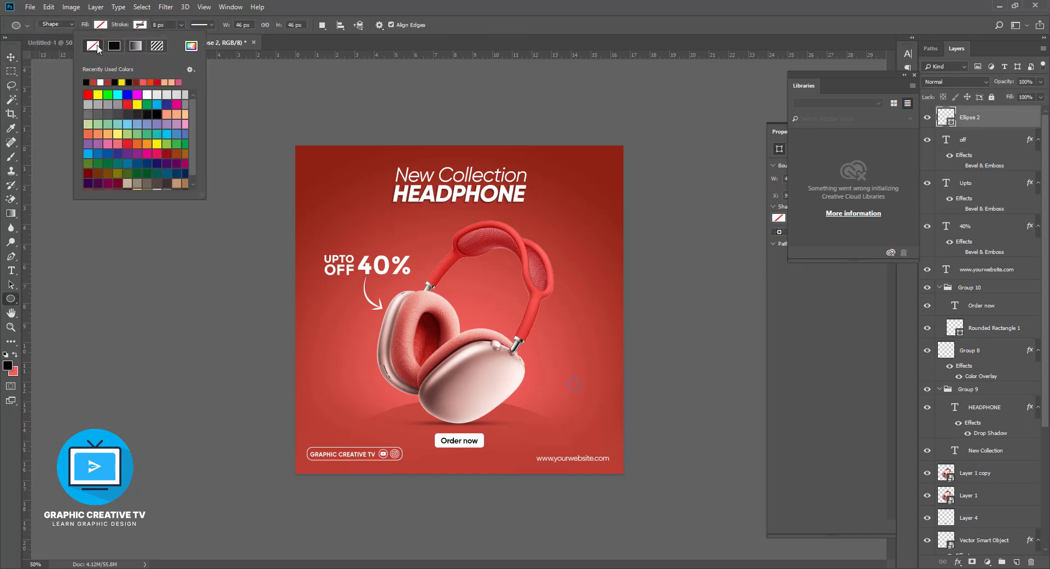
left_click(154, 24)
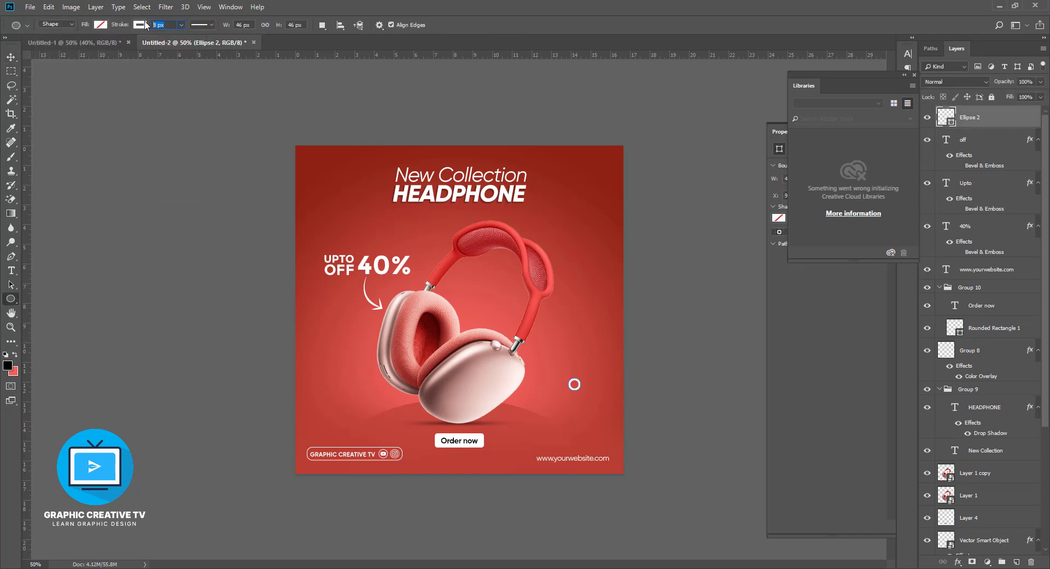
type("4")
left_click(10, 57)
left_click(588, 393)
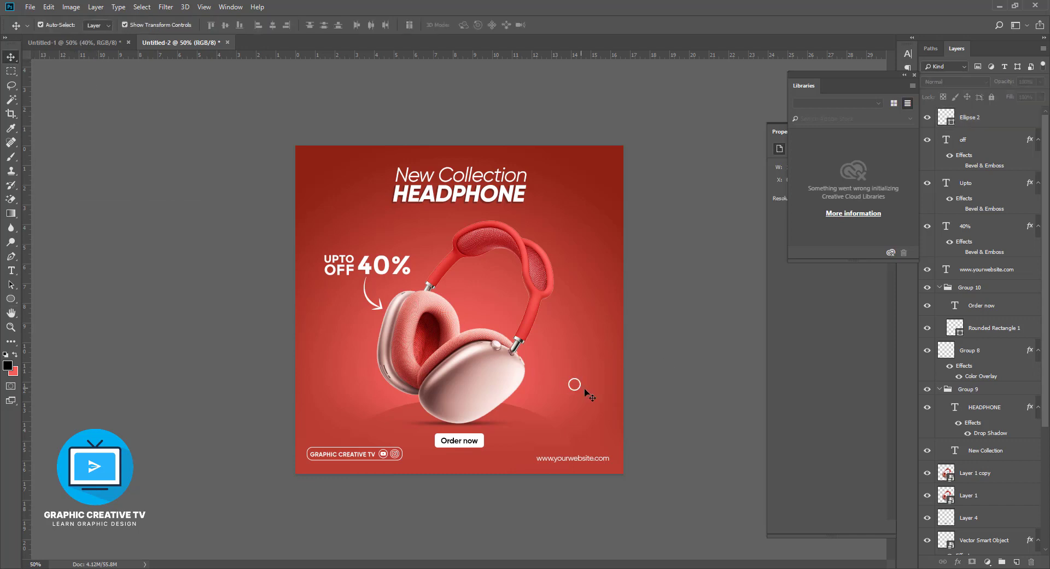
Step: Duplicate the circle into a second and a larger third circle below it
left_click(580, 389)
left_click_drag(585, 406, 585, 406)
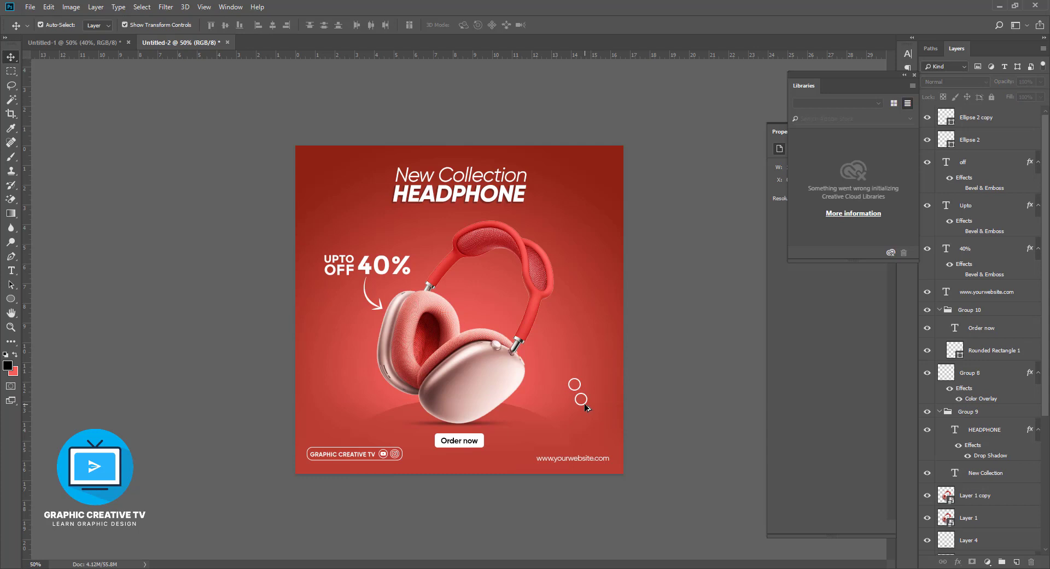
left_click_drag(586, 420, 600, 431)
key("ctrl+t")
key("Return")
Step: Undo the small circles and select the HEADPHONE headline layer
key("ctrl+z")
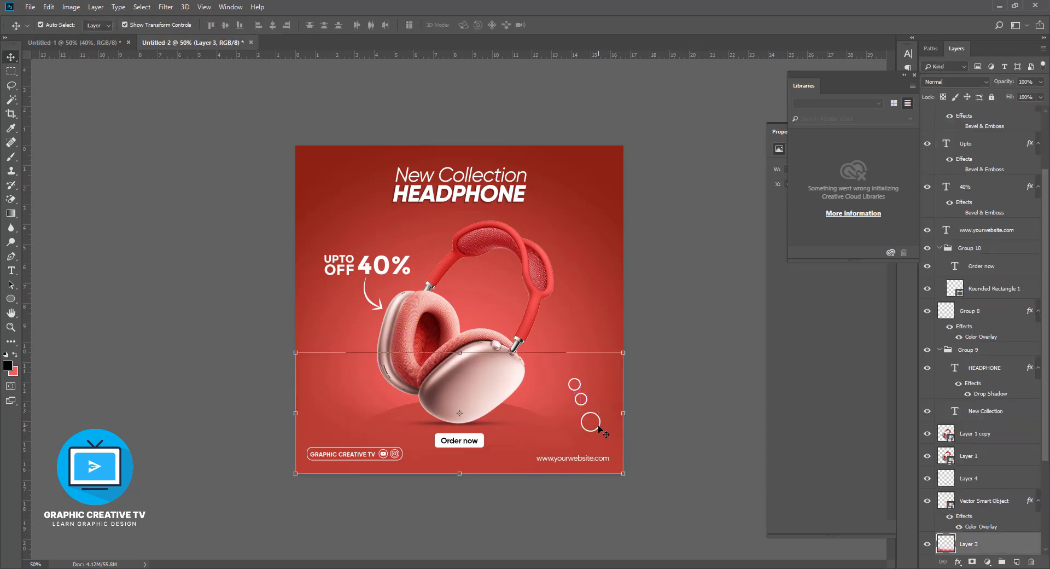
key("ctrl+z")
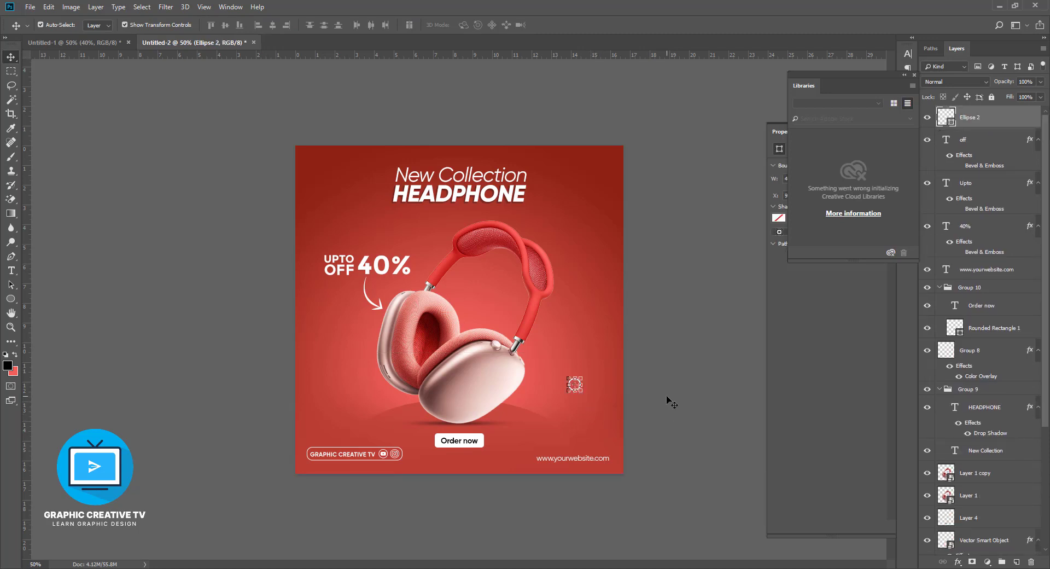
key("ctrl+z")
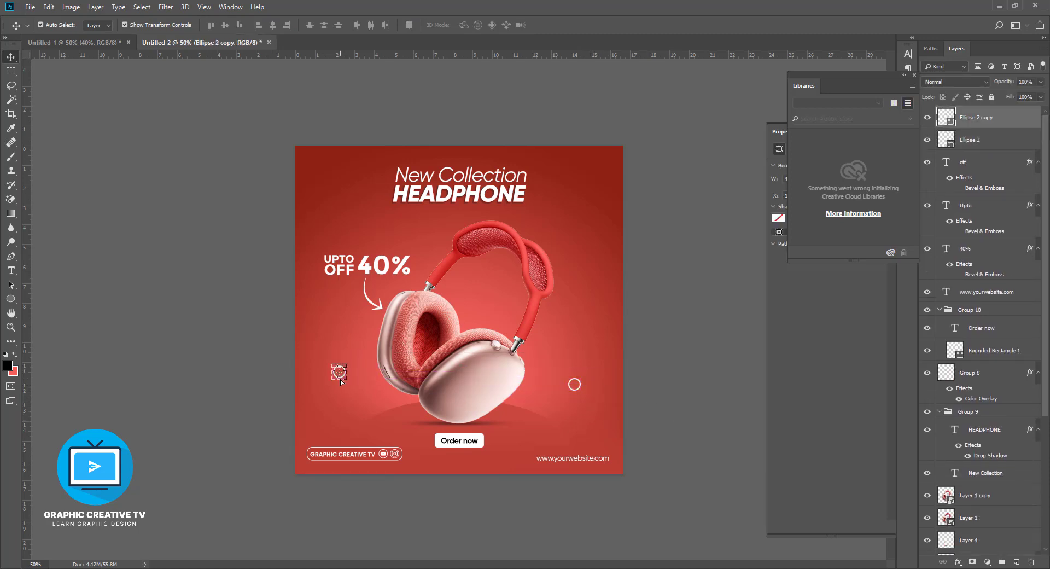
key("ctrl+z")
left_click(475, 197)
Step: Accept HEADPHONE's drop shadow, then scale New Collection and HEADPHONE up slightly
double_click(980, 412)
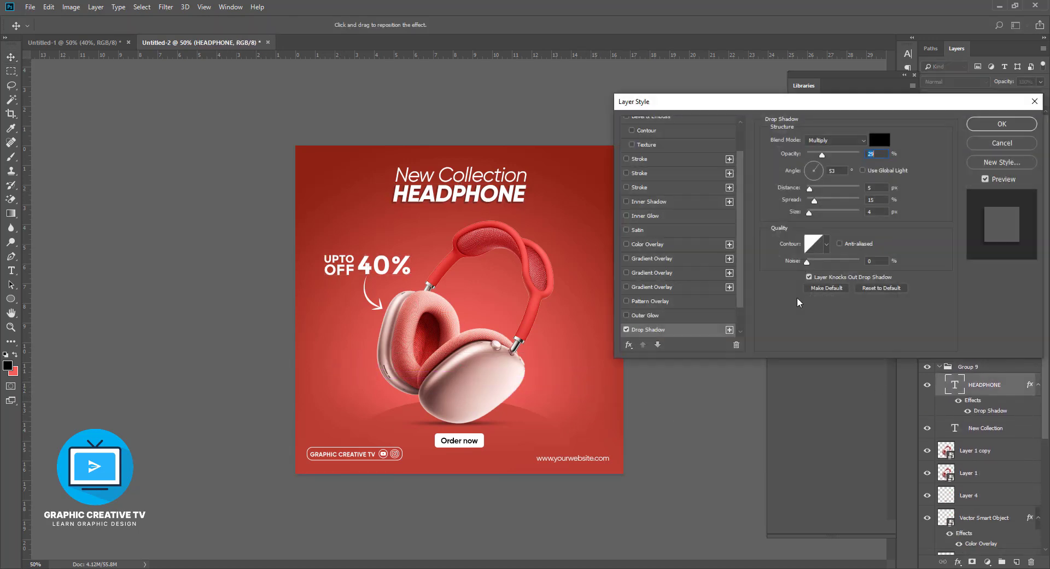
left_click(979, 137)
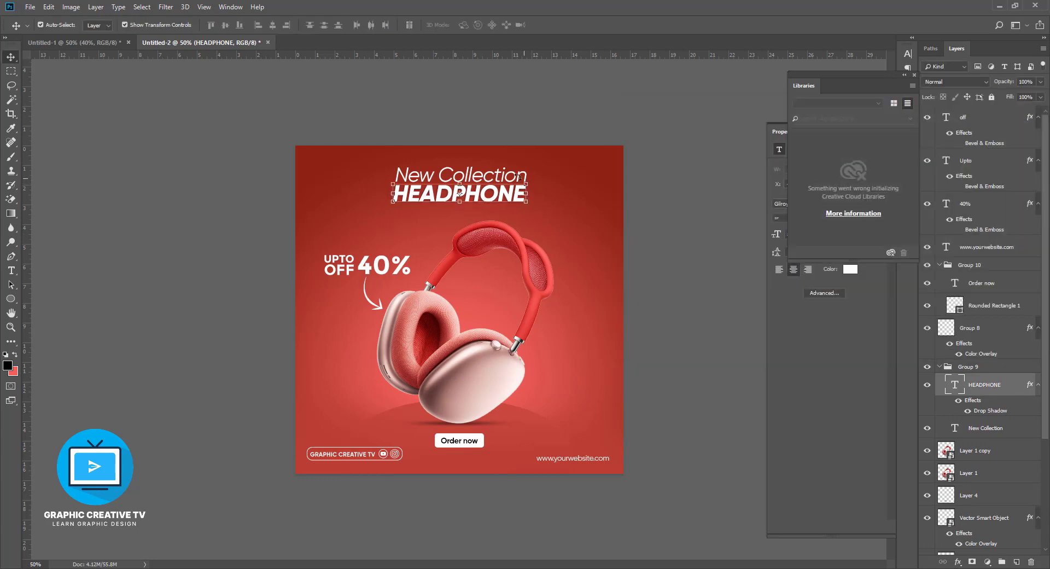
left_click(984, 428, "shift")
key("ctrl+t")
mouse_move(527, 205)
left_mouse_down()
mouse_move(548, 213)
mouse_move(530, 204)
left_mouse_up()
left_click_drag(523, 200, 526, 204)
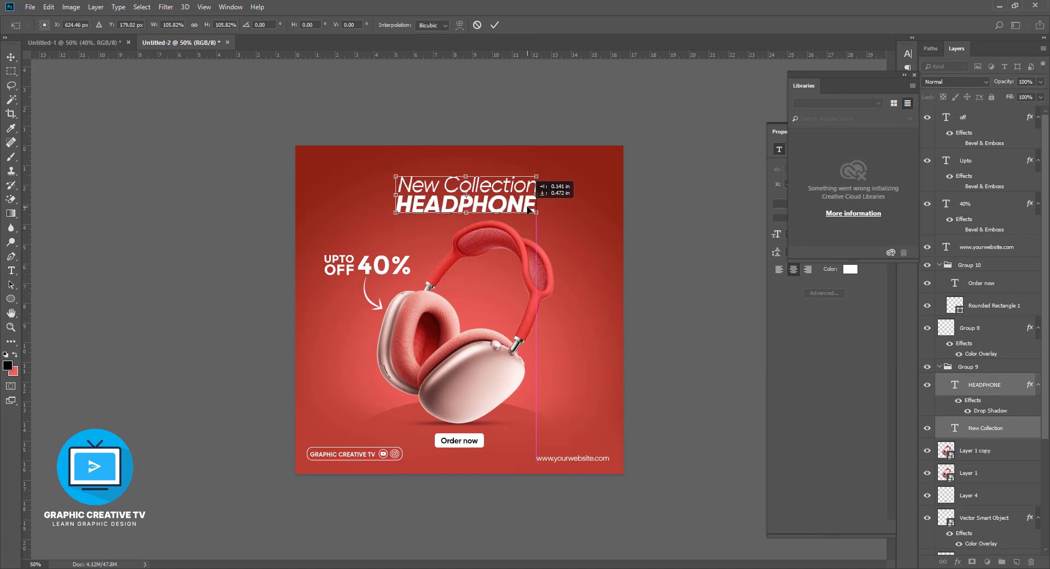
key("Return")
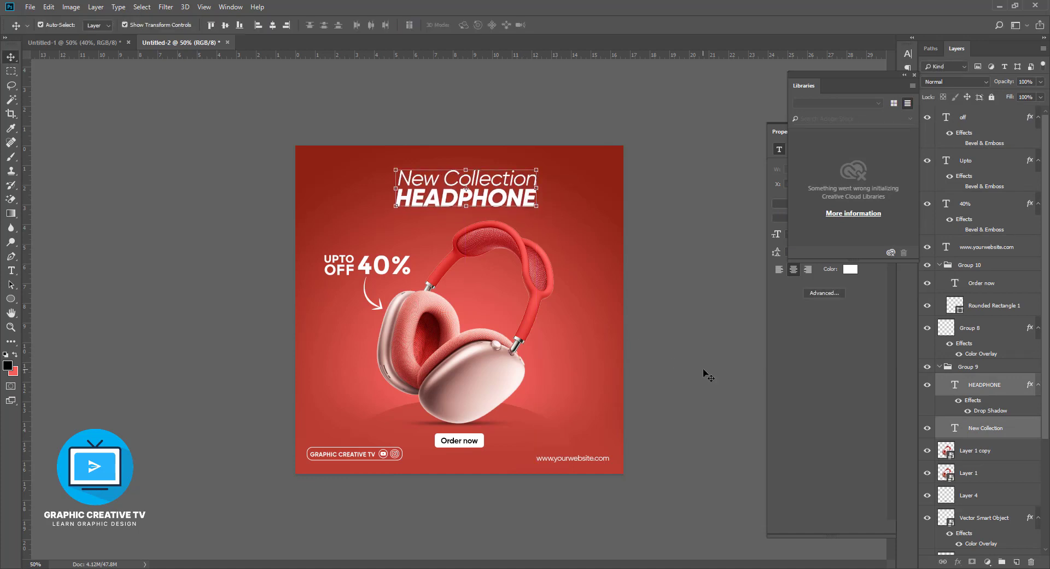
left_click(703, 370)
Step: Add a 'SHOP NOW NOW OFFER' text line and enlarge it beneath HEADPHONE
key("t")
left_click(412, 235)
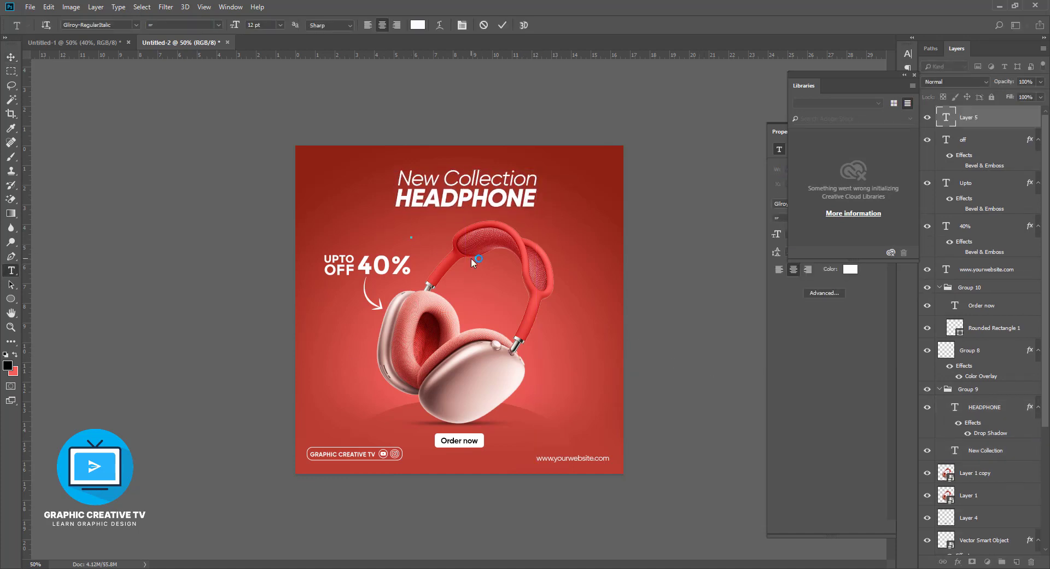
type("SHOP NOW")
type(" NOW")
type(" OFFER")
left_click(11, 57)
key("ctrl+t")
mouse_move(429, 239)
left_mouse_down()
mouse_move(461, 244)
mouse_move(488, 222)
mouse_move(559, 411)
left_mouse_up()
key("Return")
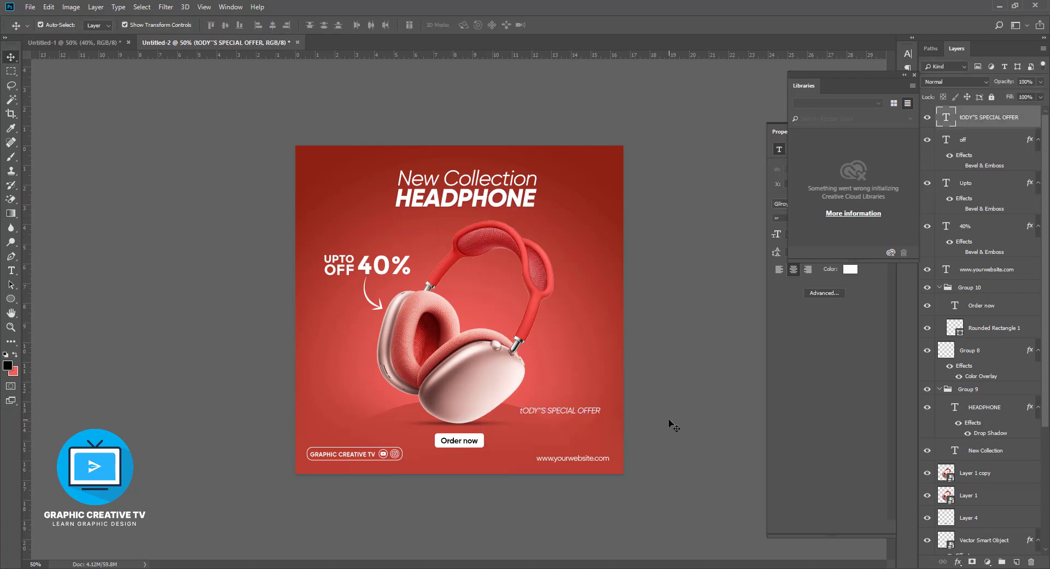
Step: Reword it to TODAY'S SPECIAL OFFER under HEADPHONE and shift the headline block left
double_click(541, 411)
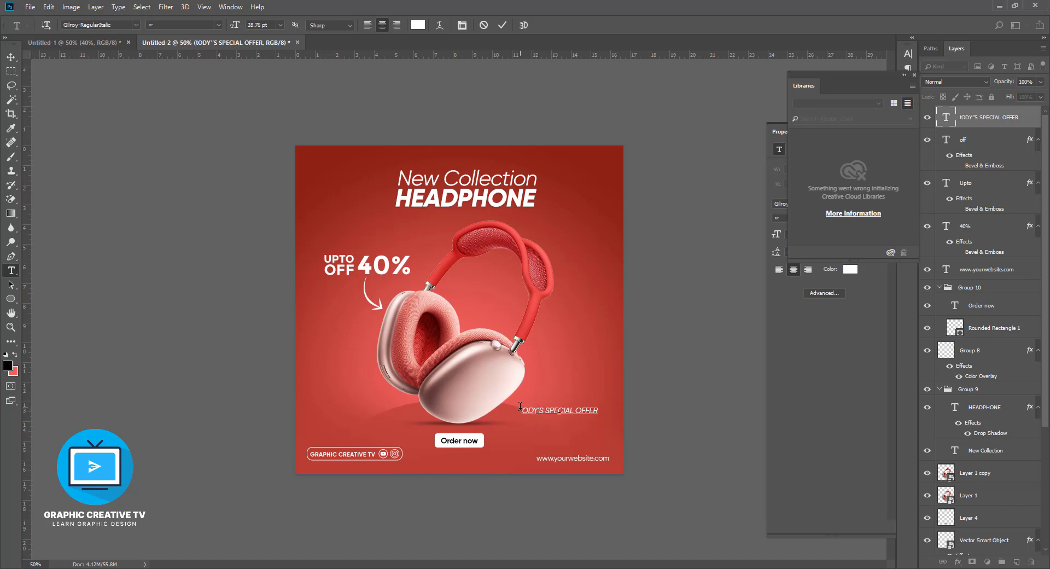
type("TOD")
type("A")
left_click(11, 56)
mouse_move(576, 415)
left_mouse_down()
mouse_move(448, 224)
mouse_move(472, 216)
left_mouse_up()
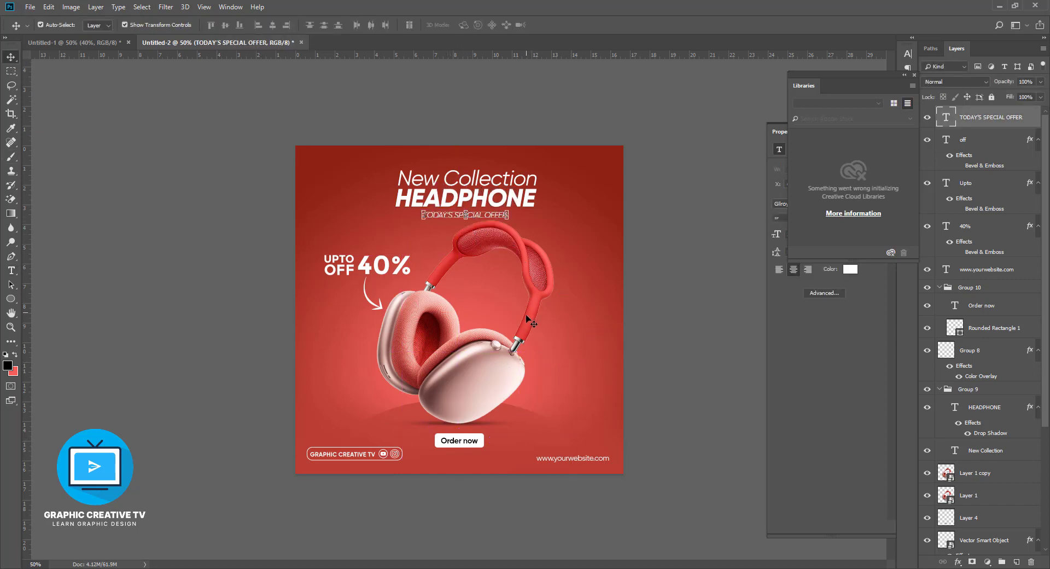
left_click(514, 197, "shift")
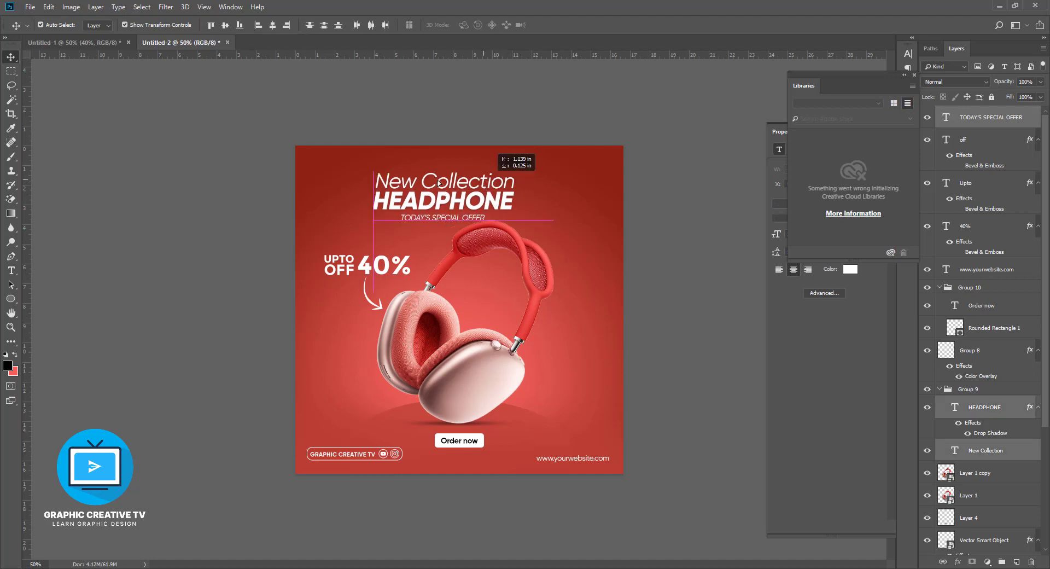
left_click_drag(511, 181, 426, 182)
left_click(979, 473)
Step: Enlarge and tilt both headphone layers to about 112%
left_click(974, 495, "shift")
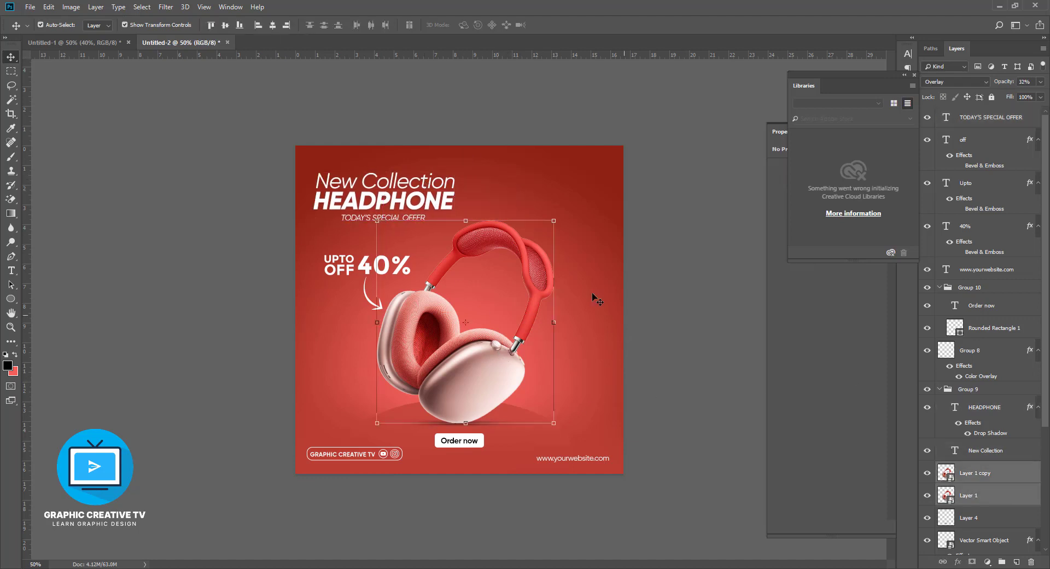
key("ctrl+t")
mouse_move(553, 220)
left_mouse_down()
mouse_move(574, 196)
mouse_move(525, 301)
left_mouse_up()
key("Return")
left_click(491, 424)
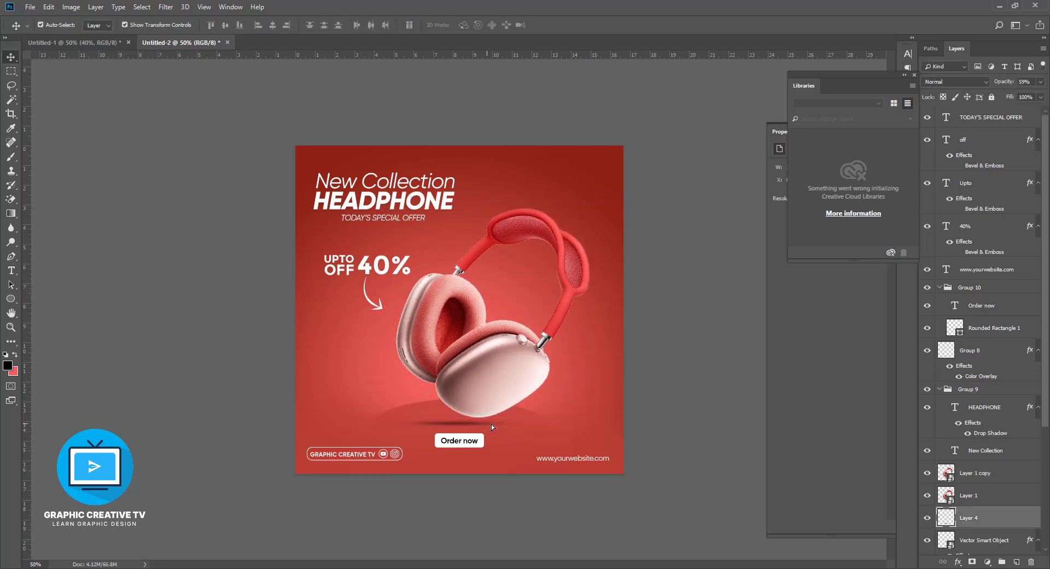
left_click(646, 380)
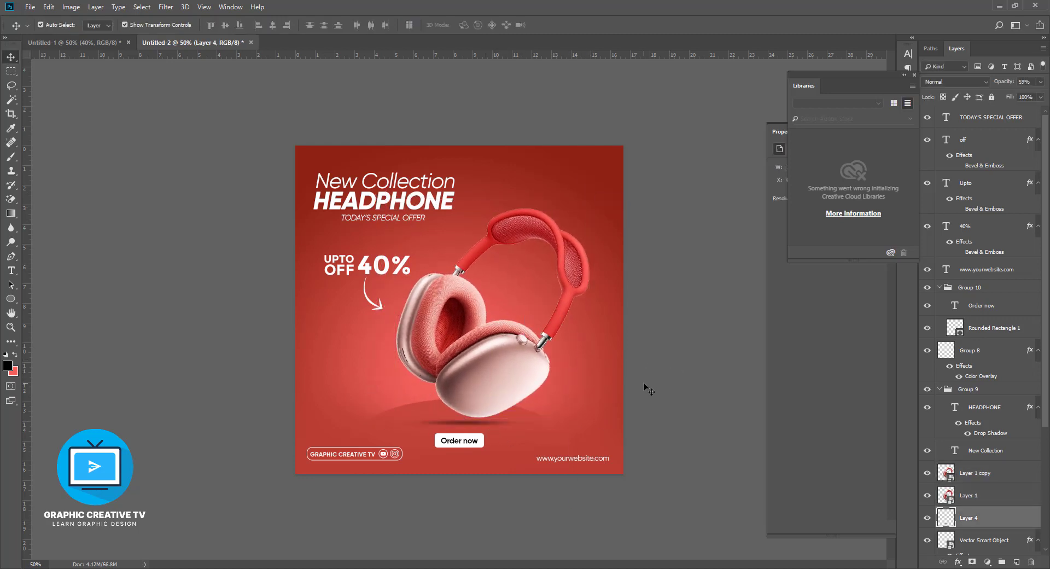
Step: Nudge the headphones slightly left and down
left_click(398, 209)
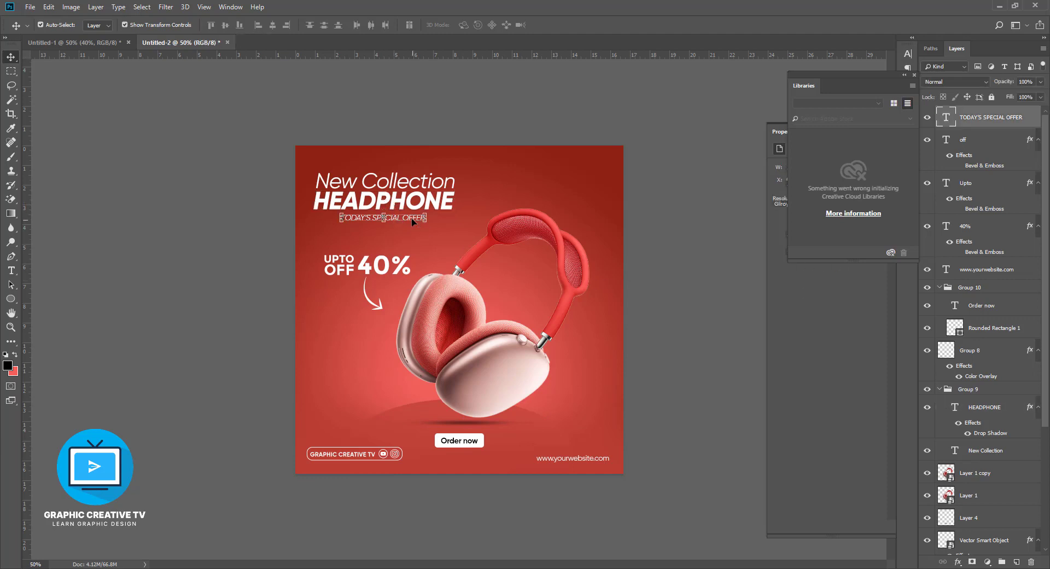
left_click(408, 202, "shift")
left_click(686, 300)
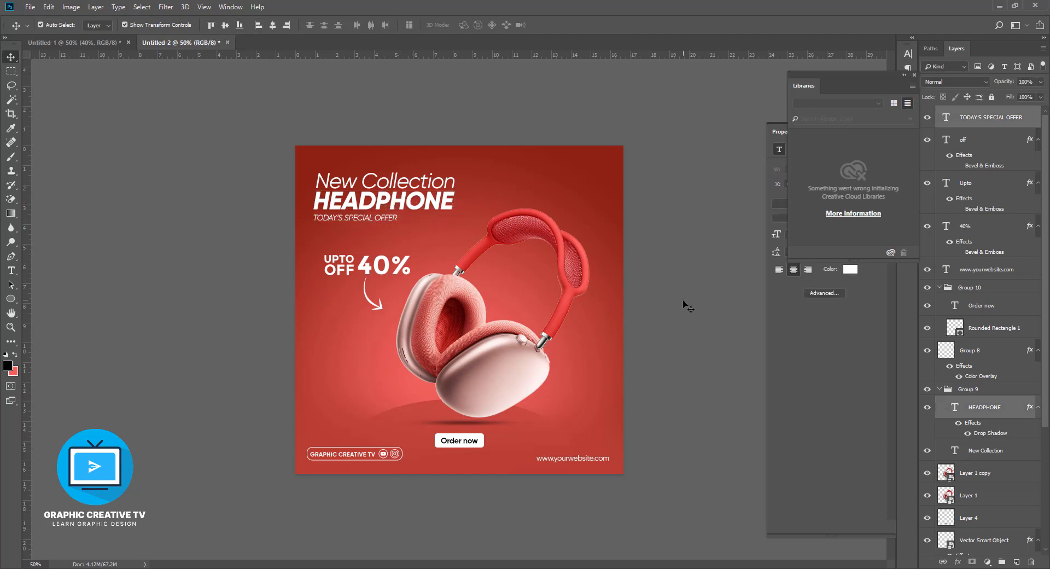
left_click(495, 410)
left_click(977, 495, "ctrl")
key("shift+Down")
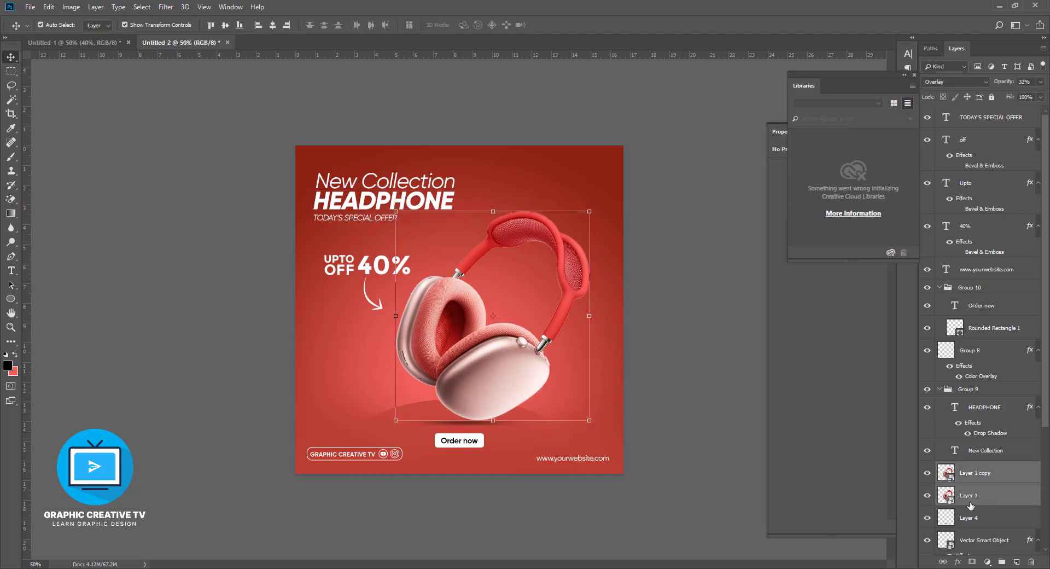
key("shift+Left")
key("shift+Down")
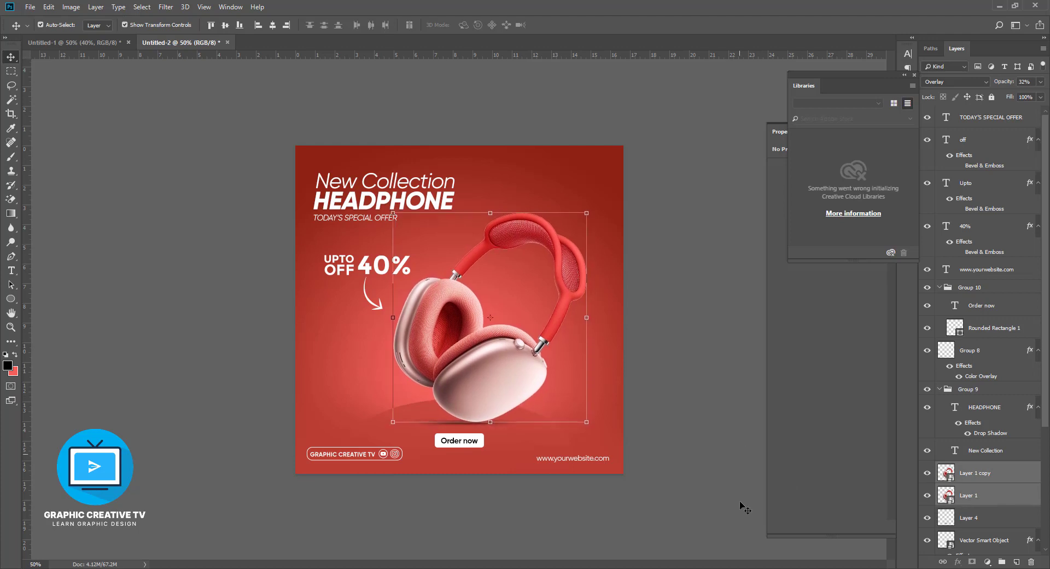
Step: Move the Order now button bottom right and nudge the GRAPHIC CREATIVE TV badge right
left_click(471, 441)
left_click(984, 327, "ctrl")
mouse_move(473, 442)
left_mouse_down()
mouse_move(605, 457)
mouse_move(588, 445)
left_mouse_up()
left_click_drag(396, 455, 400, 456)
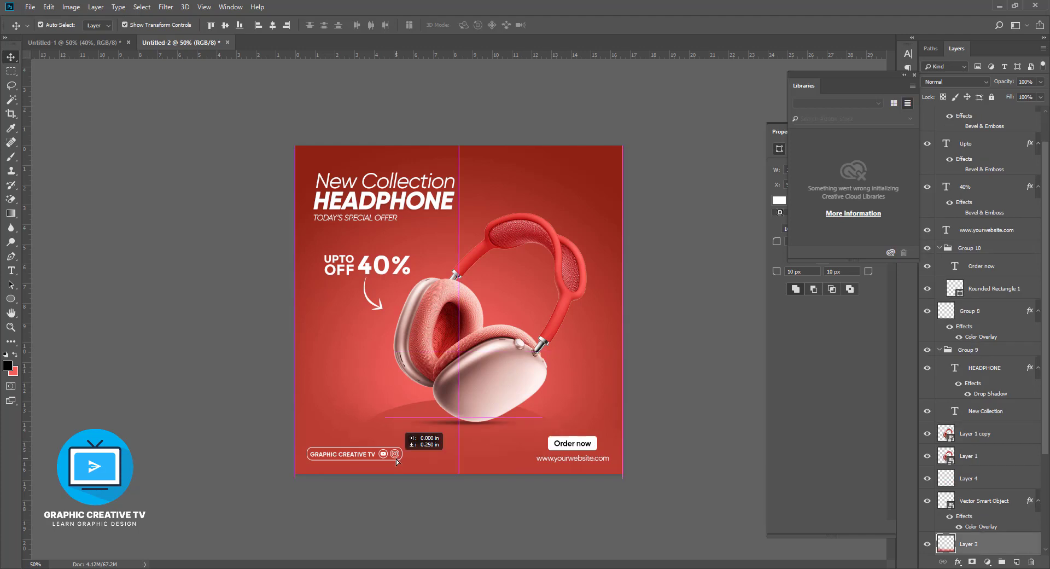
Step: Lower the headphones on the poster and shift the Ellipse 1 podium right
left_click(453, 426)
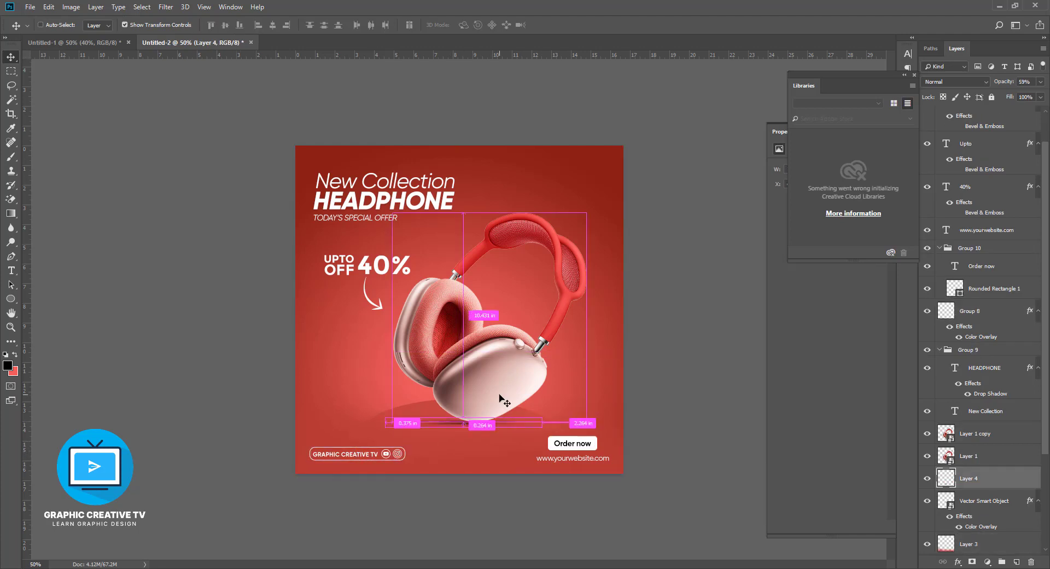
left_click_drag(507, 366, 507, 378)
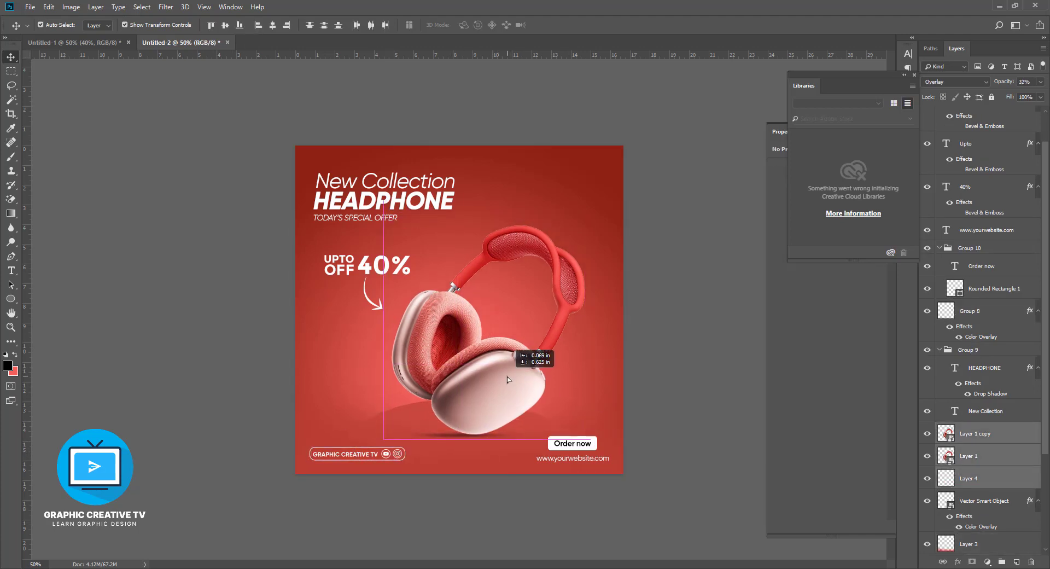
left_click(967, 543)
scroll(974, 481, "down", 1)
left_click(971, 545)
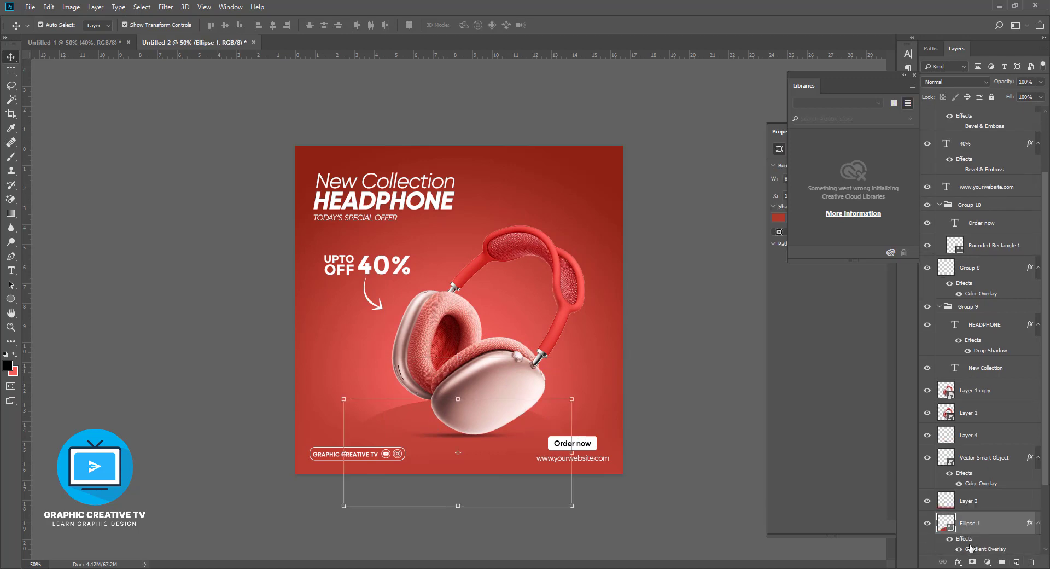
key("ctrl+d")
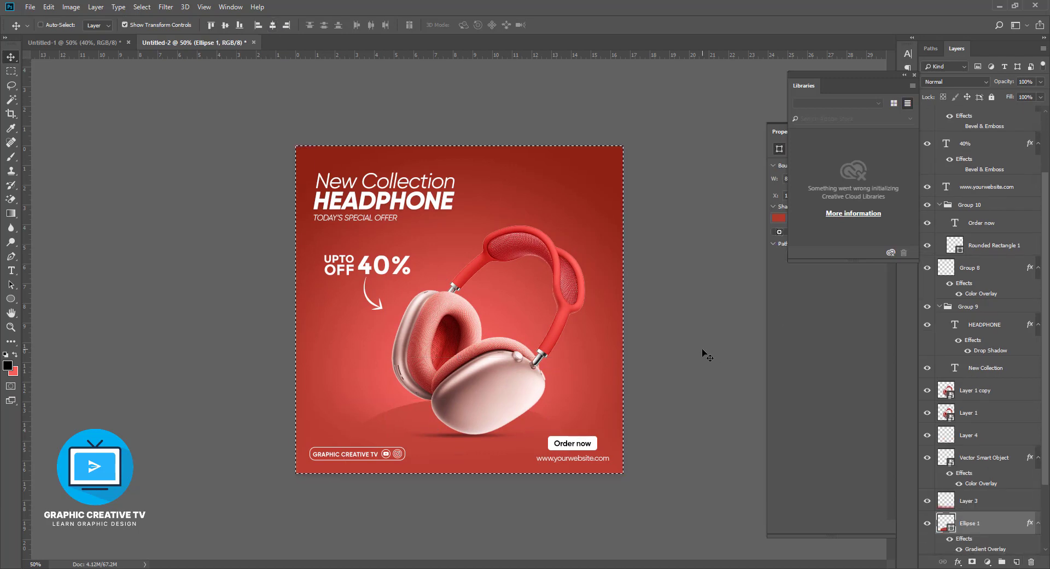
key("shift+Right")
key("shift+Right")
key("shift+Right")
key("shift+Right")
key("shift+Right")
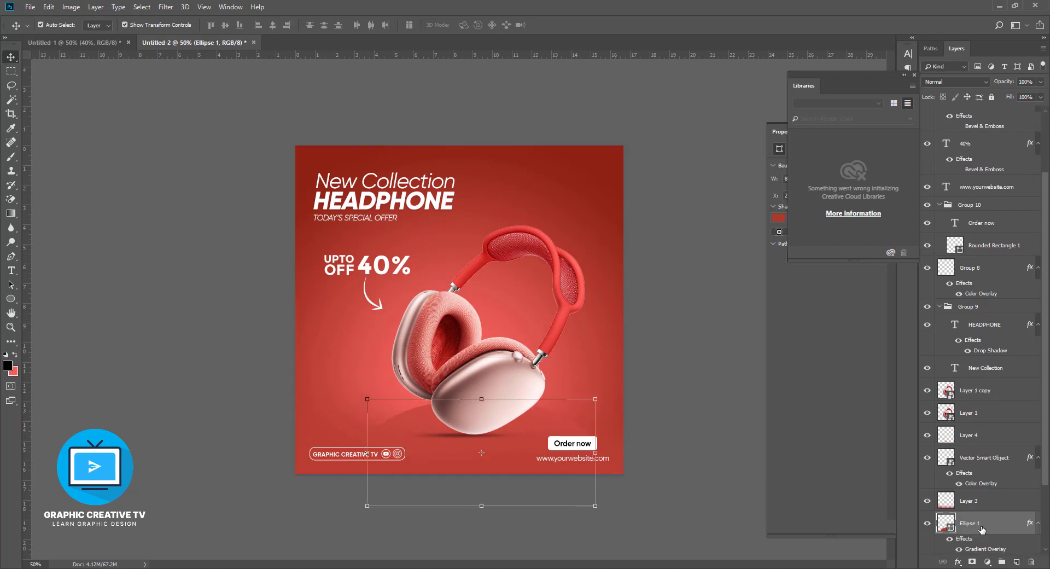
left_click(764, 385)
Step: Add the text 'logo name' in white (ffffff)
key("t")
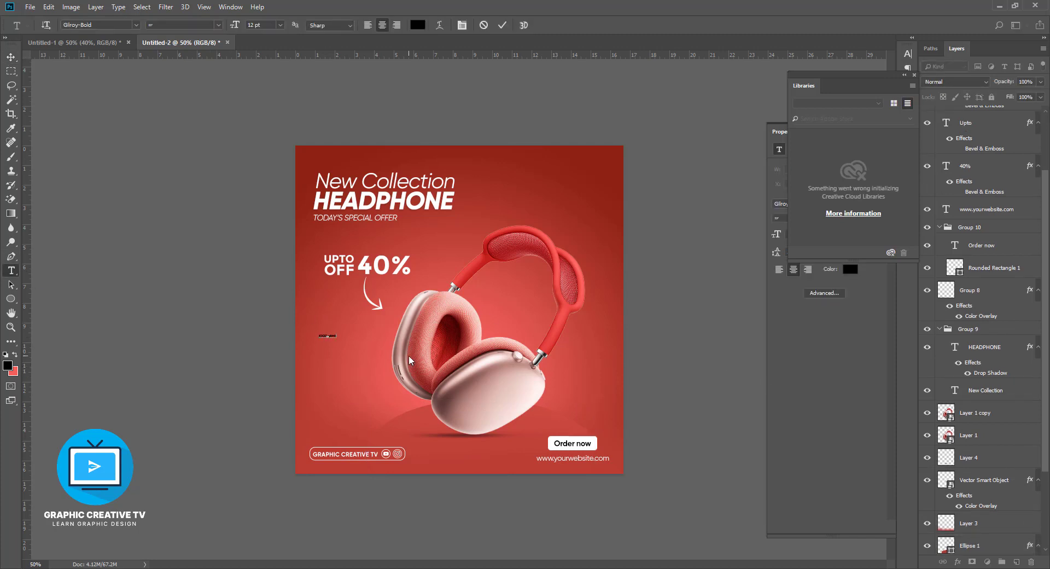
type("logo name")
left_click(417, 25)
type("ffffff")
left_click(919, 232)
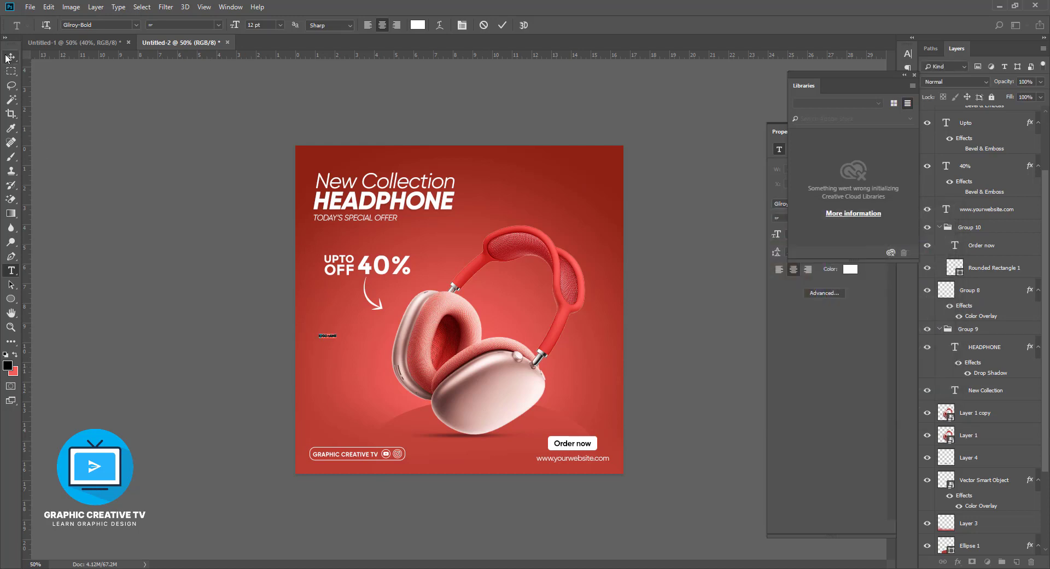
key("ctrl+Return")
Step: Enlarge the logo name text with Free Transform
key("ctrl+t")
mouse_move(336, 337)
left_mouse_down()
mouse_move(360, 350)
mouse_move(531, 183)
mouse_move(608, 173)
left_mouse_up()
key("Return")
key("v")
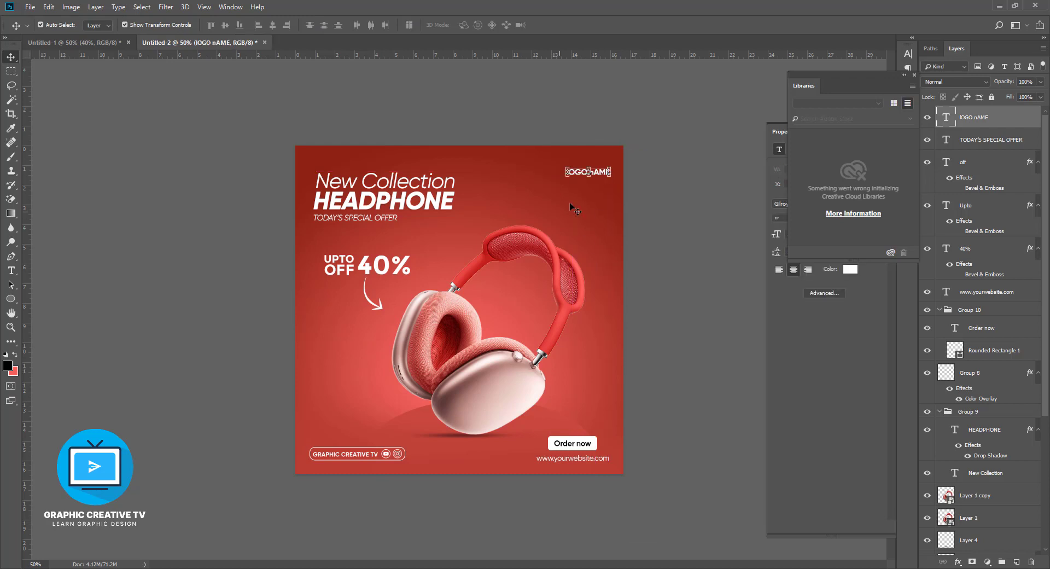
Step: Capitalise the text's first letter to 'L' and select the two-line logo text
key("t")
left_click(569, 171)
key("BackSpace")
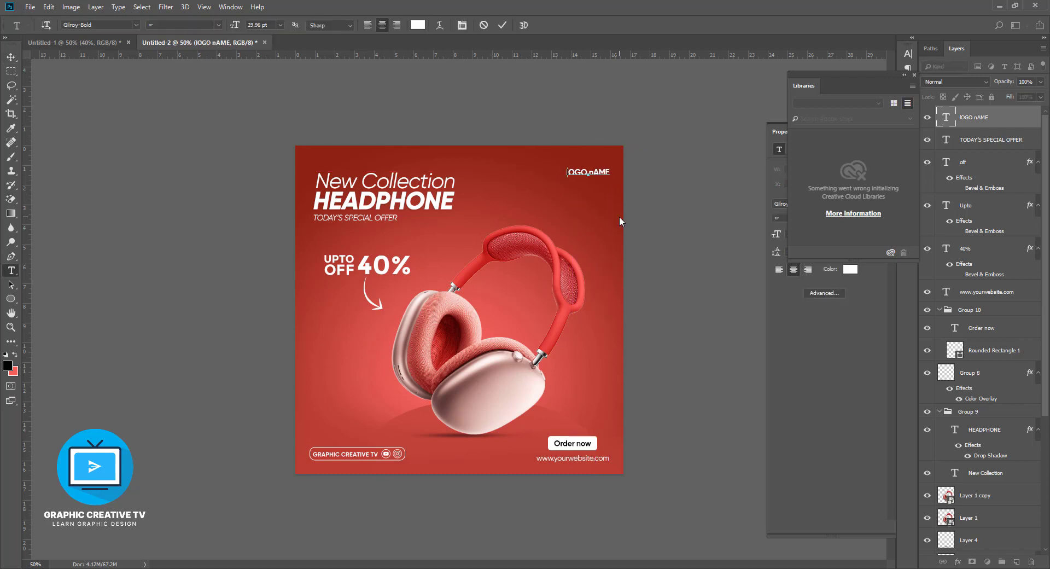
type("L")
key("ctrl+a")
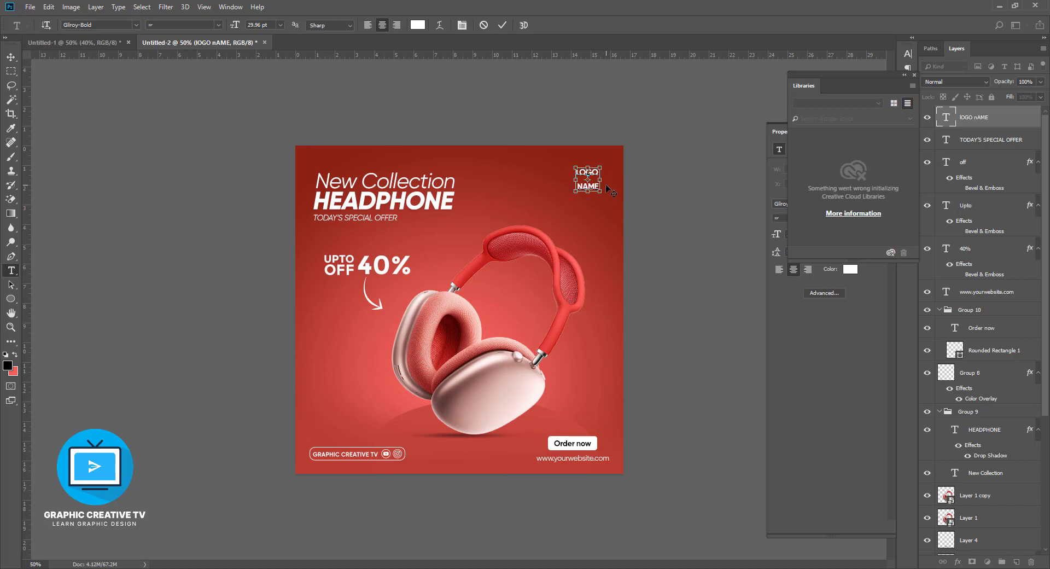
Step: Set the logo text to 0 letter spacing, 12 pt size and automatic leading
left_click(913, 74)
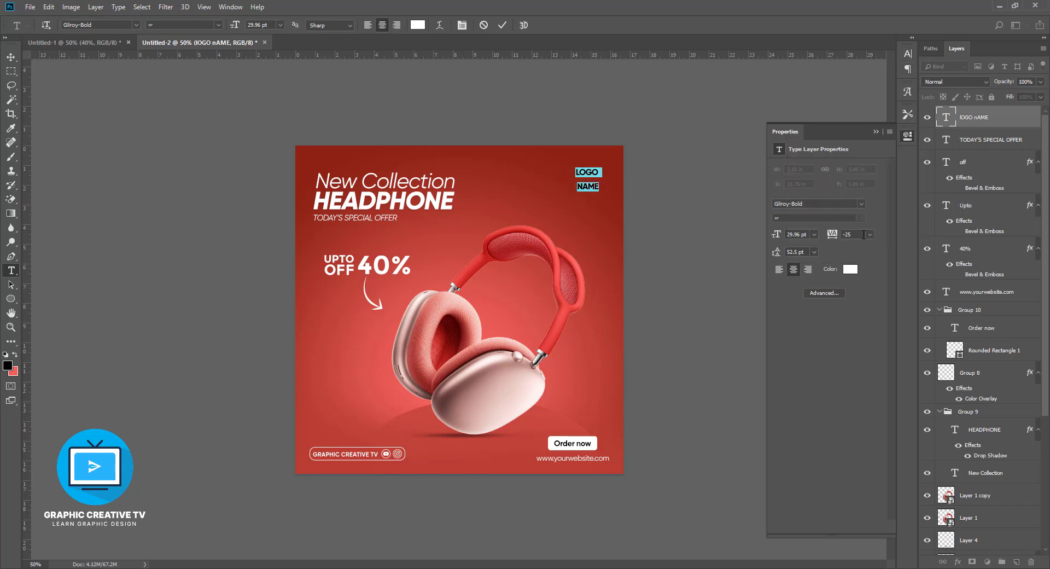
left_click(870, 234)
left_click(843, 298)
left_click(813, 234)
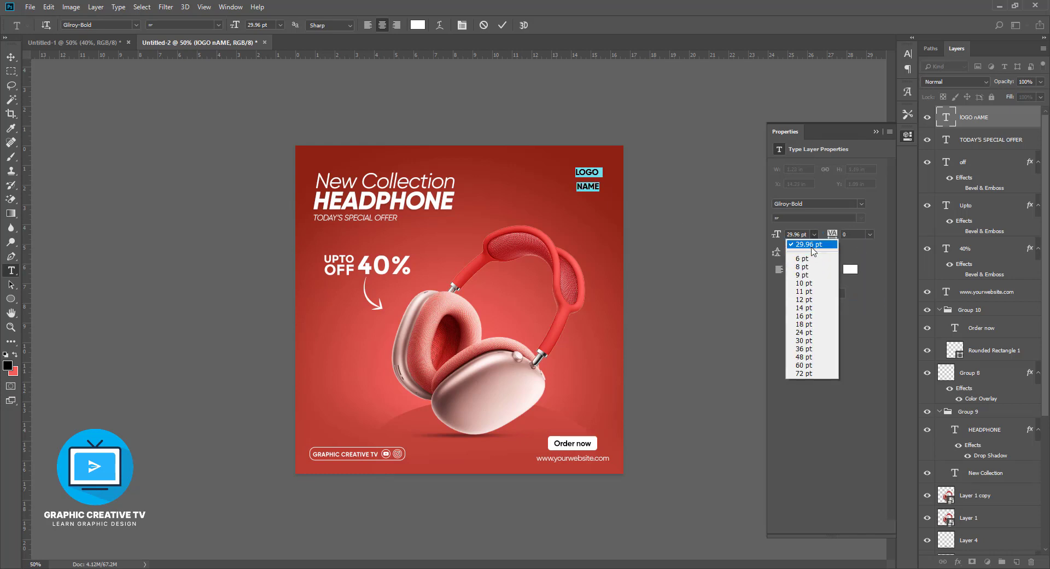
left_click(805, 285)
left_click(813, 234)
left_click(811, 300)
left_click(813, 251)
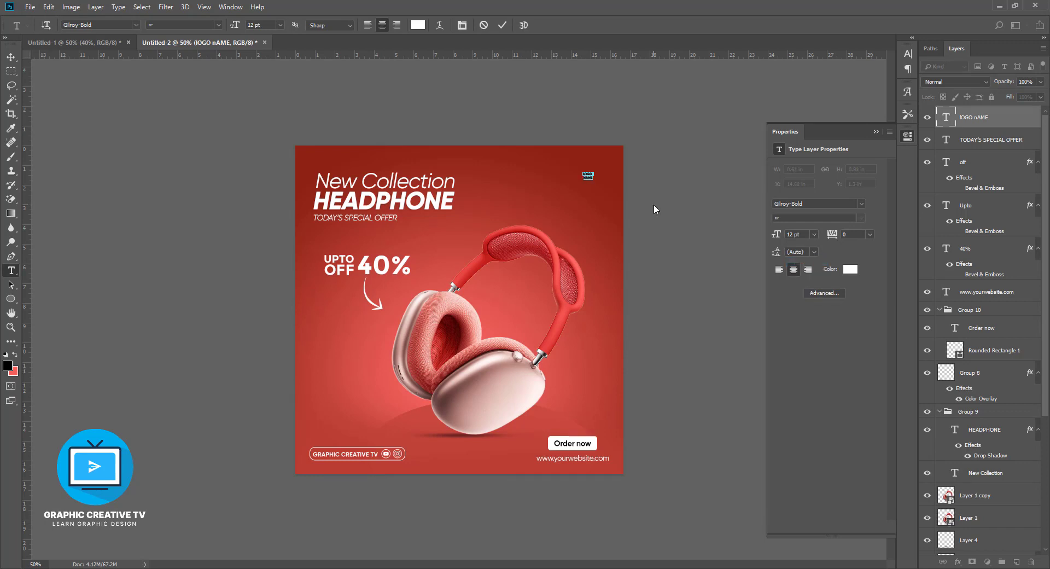
left_click(11, 57)
Step: Scale LOGO NAME up to about 30 pt, nudge it, and keep the LOGO/NAME line break
left_click_drag(593, 180, 608, 190)
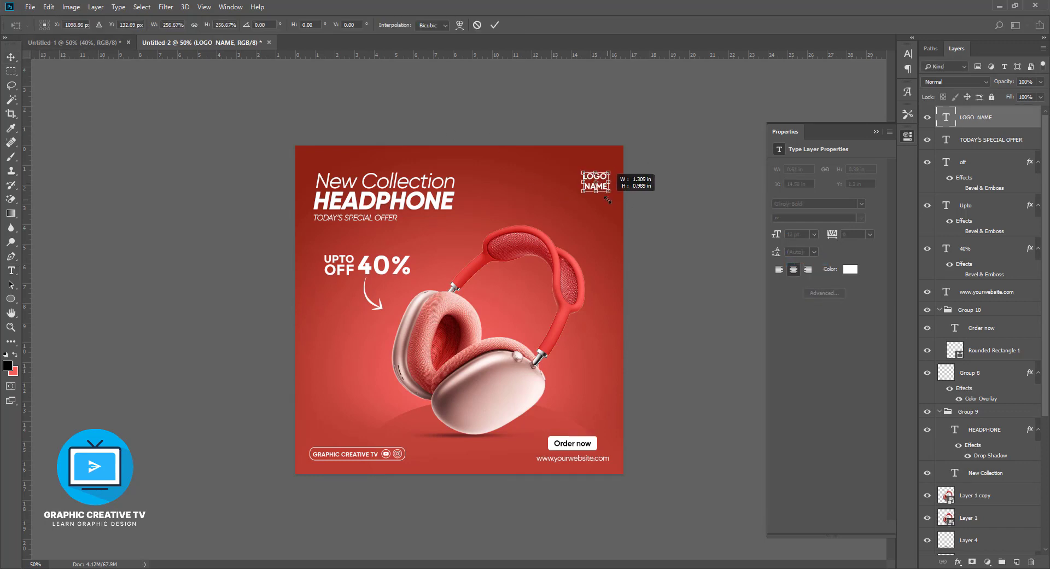
left_click_drag(668, 207, 658, 205)
key("t")
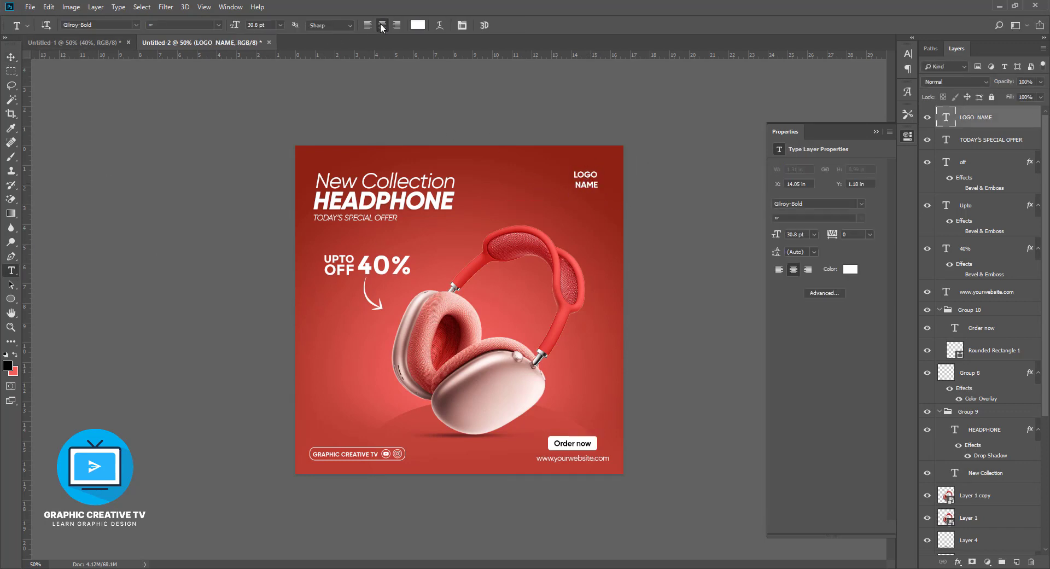
left_click(577, 182)
key("BackSpace")
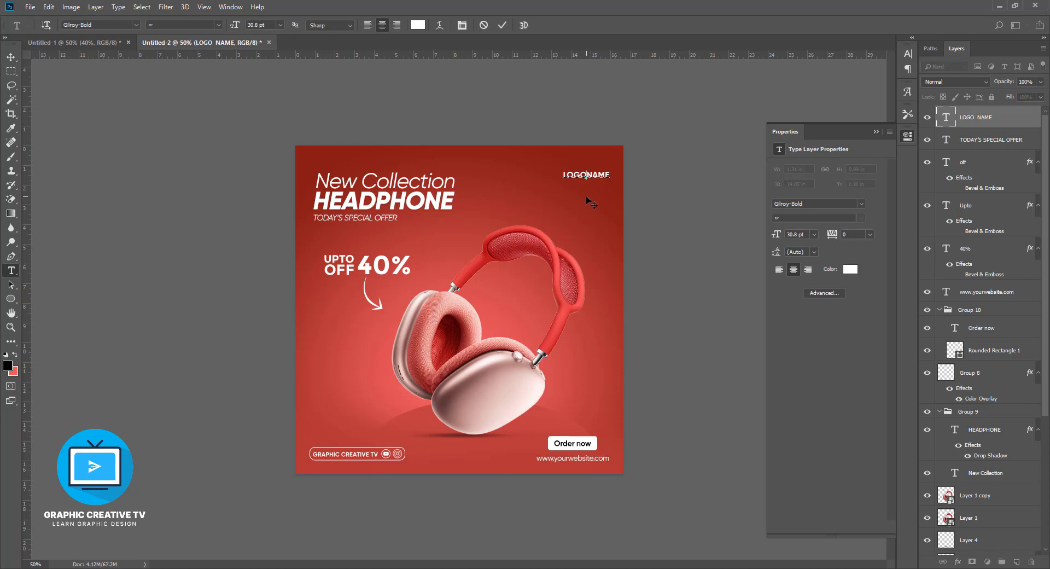
key("Return")
key("ctrl+Return")
Step: Enlarge the two-line block, set 14 pt leading, and place it top-right
key("ctrl+t")
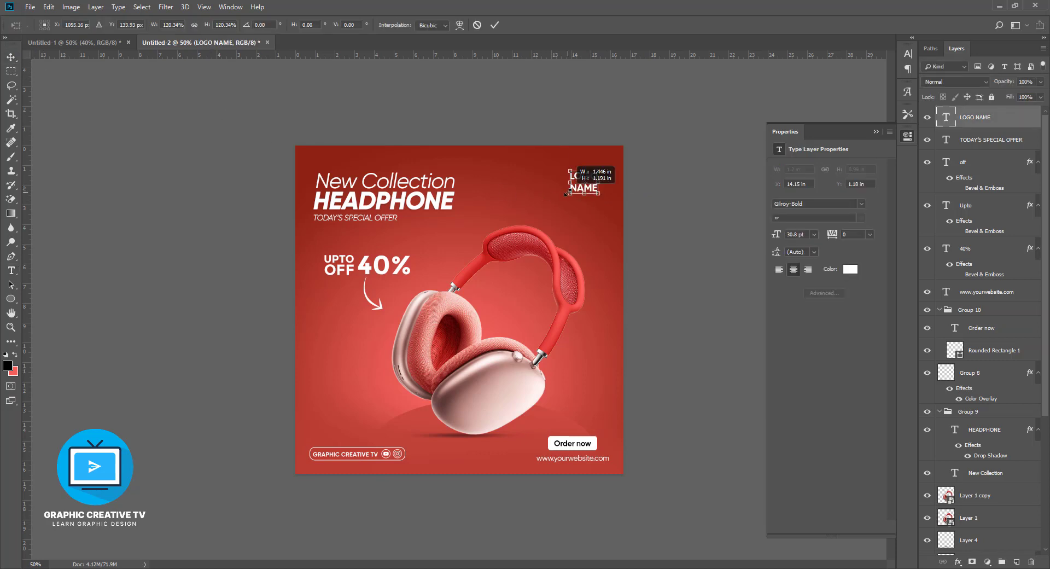
left_click_drag(566, 193, 602, 164)
key("Return")
left_click(813, 252)
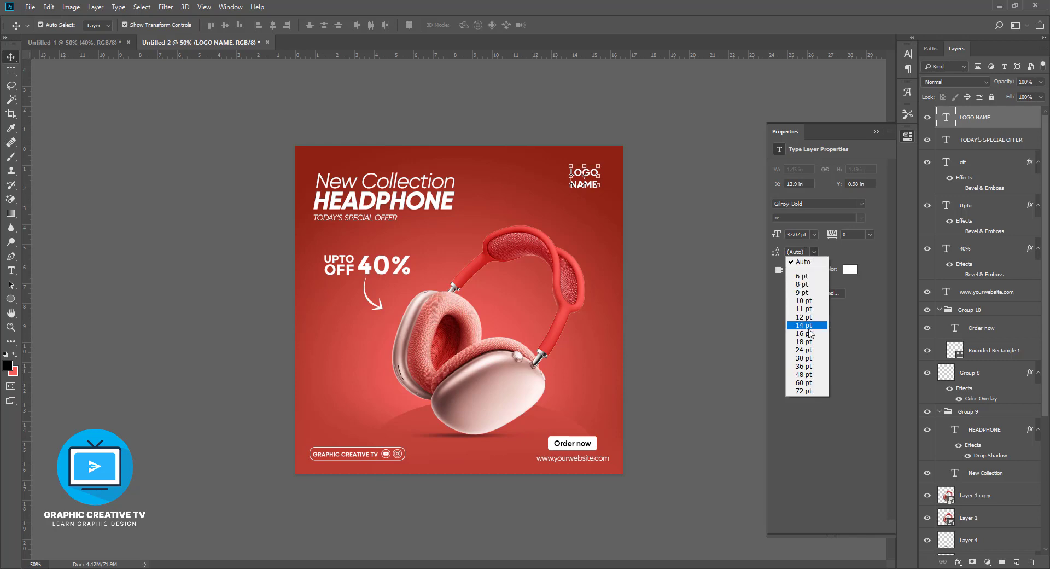
left_click(808, 326)
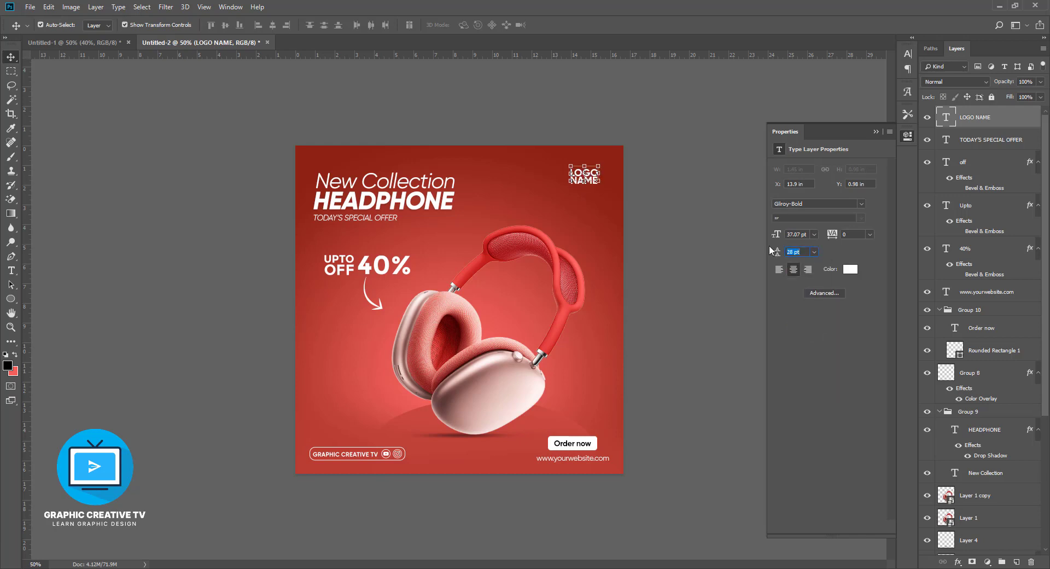
left_click_drag(577, 181, 582, 187)
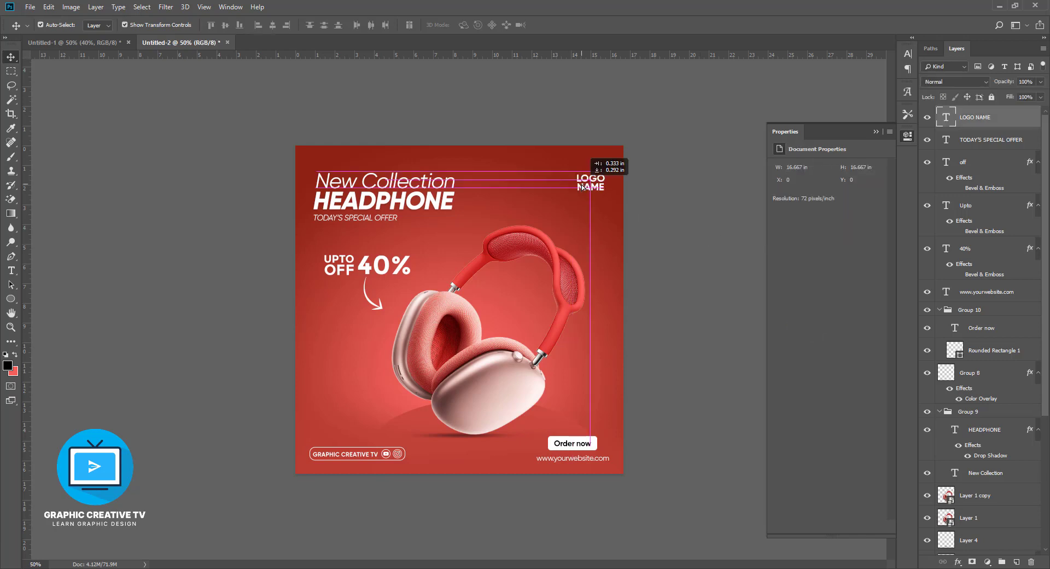
Step: Nudge TODAY'S SPECIAL OFFER down and recolour the HEADPHONE headline pale yellow
left_click(369, 219)
left_click_drag(369, 218, 370, 222)
left_click(373, 206)
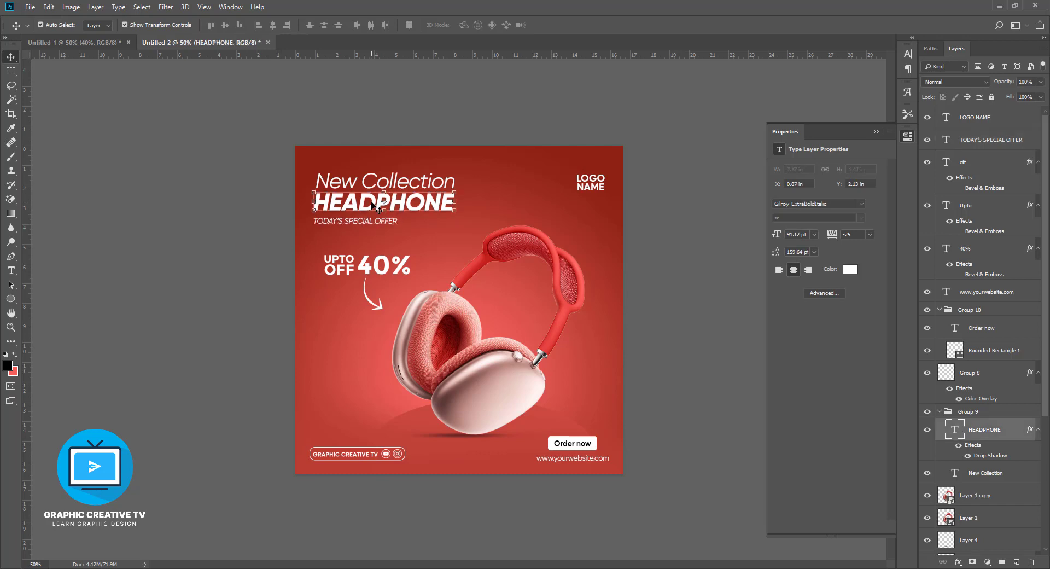
left_click(849, 269)
left_click(692, 237)
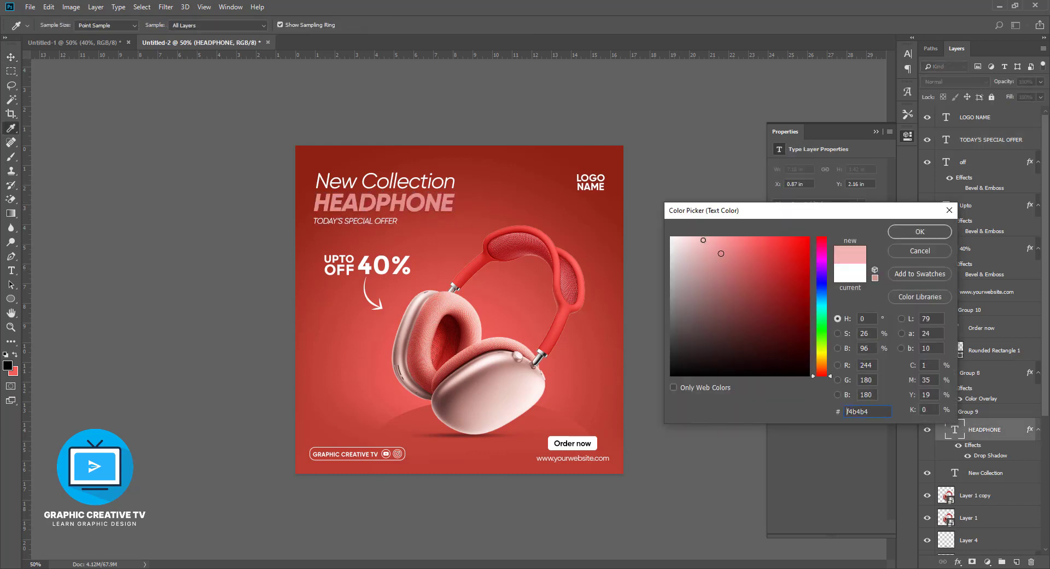
left_click(815, 352)
left_click(920, 232)
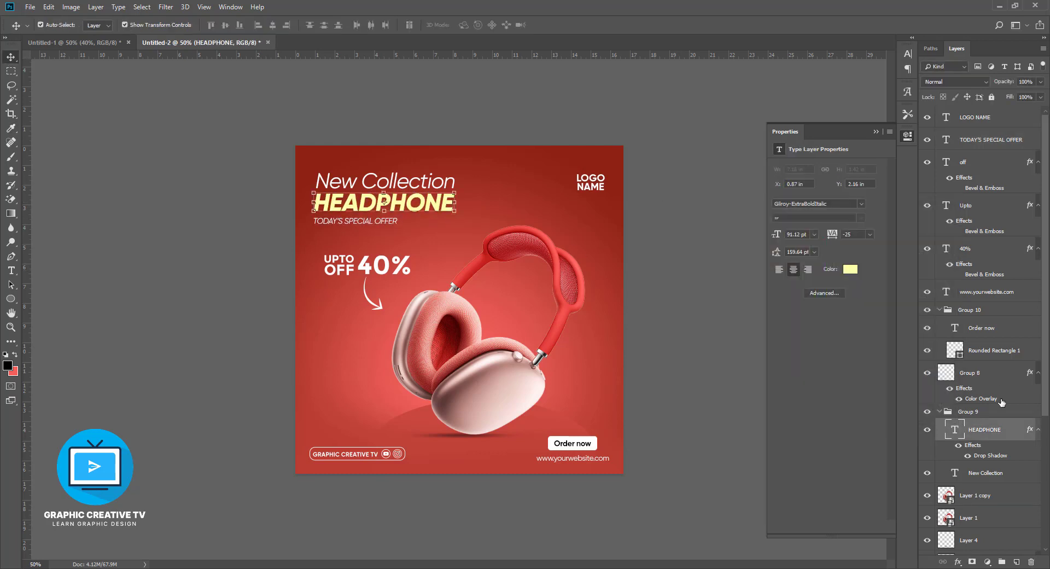
Step: Give the UPTO OFF 40% text HEADPHONE's pale yellow using the eyedropper
left_click(398, 275)
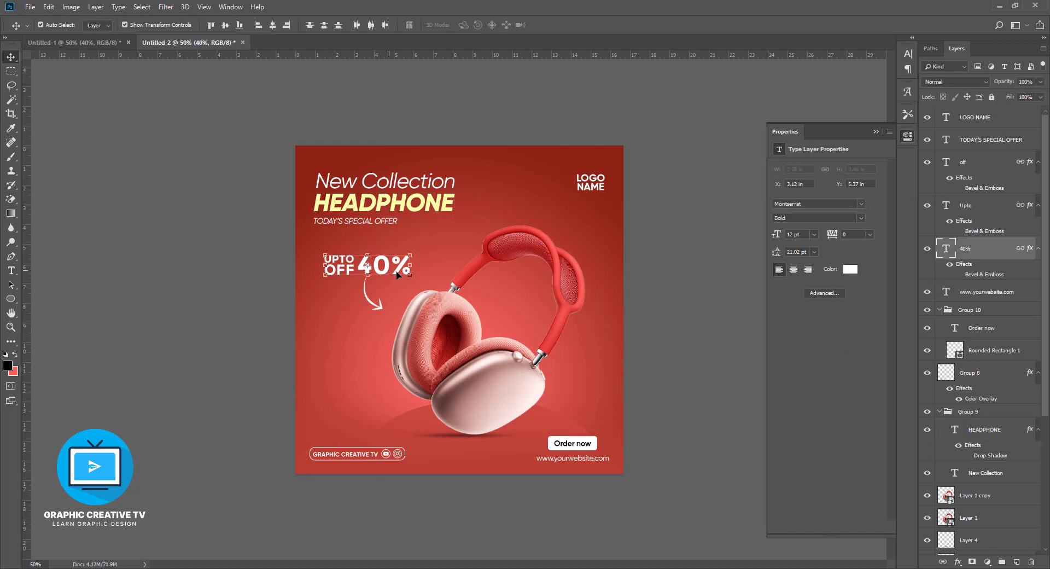
left_click(850, 268)
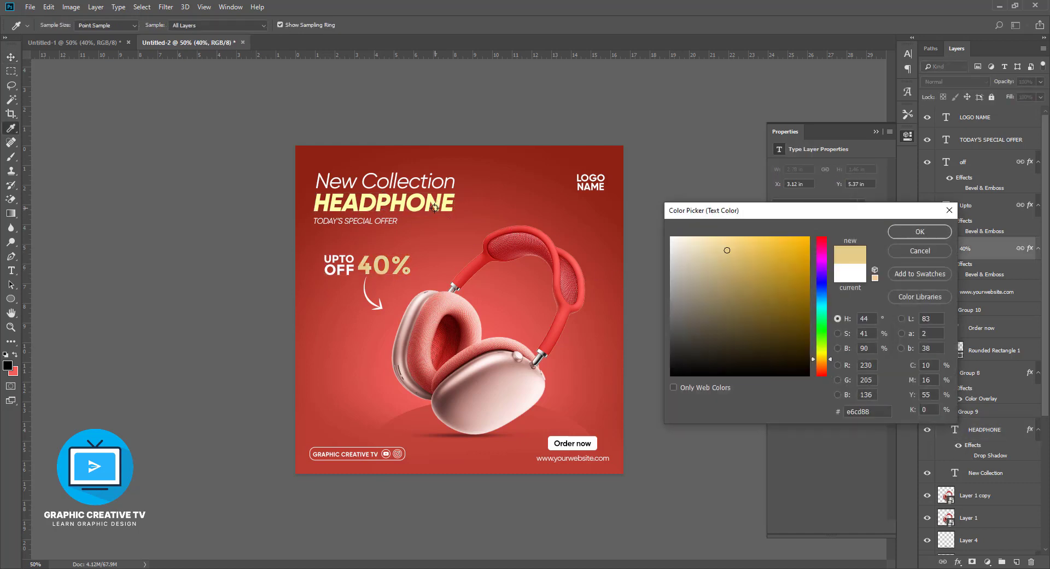
left_click(420, 194)
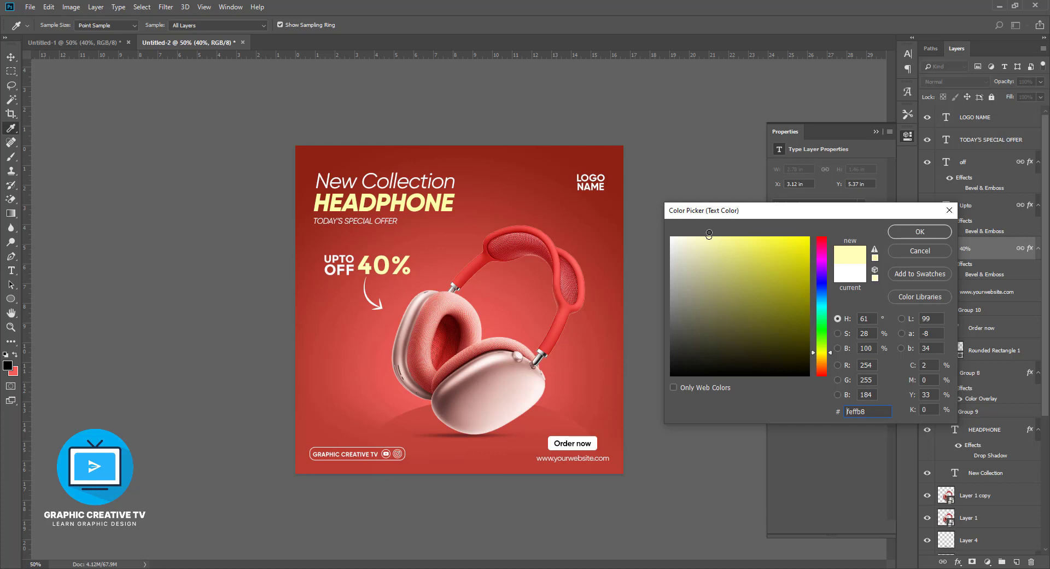
left_click(920, 231)
key("v")
Step: Fill the Order now button shape with the same sampled pale yellow
left_click(592, 443)
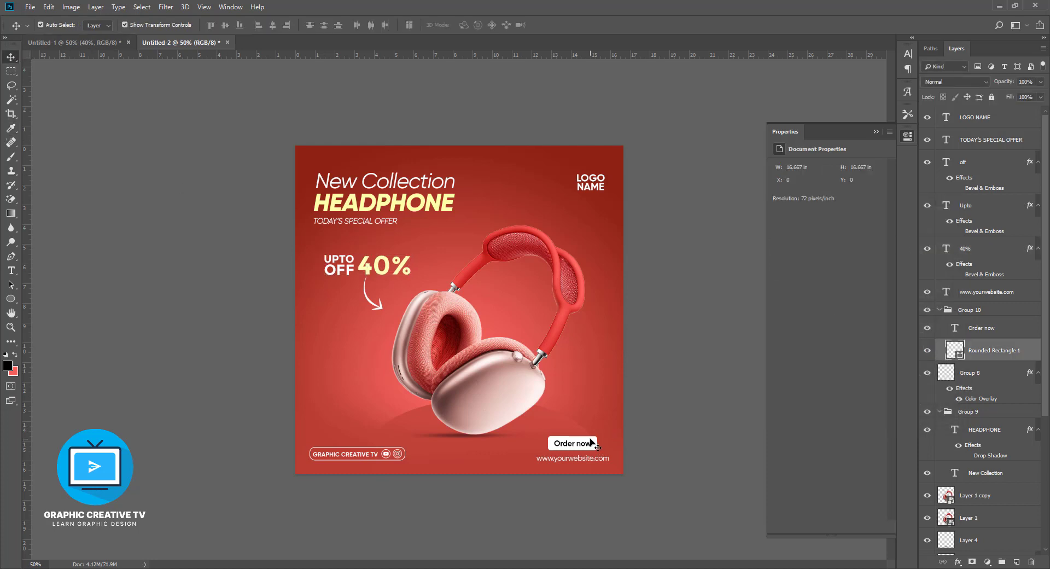
double_click(954, 349)
left_click(410, 198)
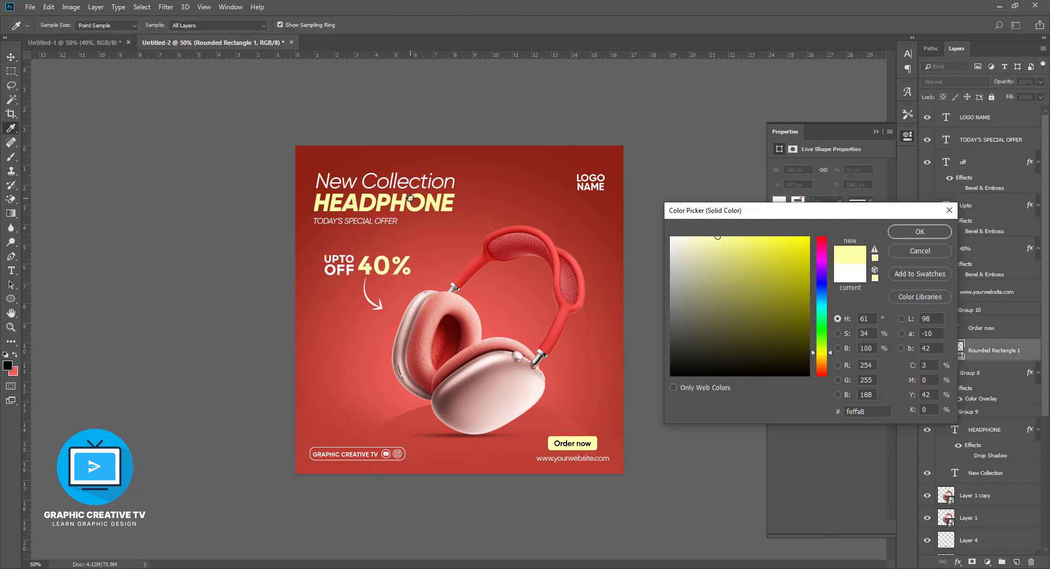
left_click(906, 232)
left_click(659, 301)
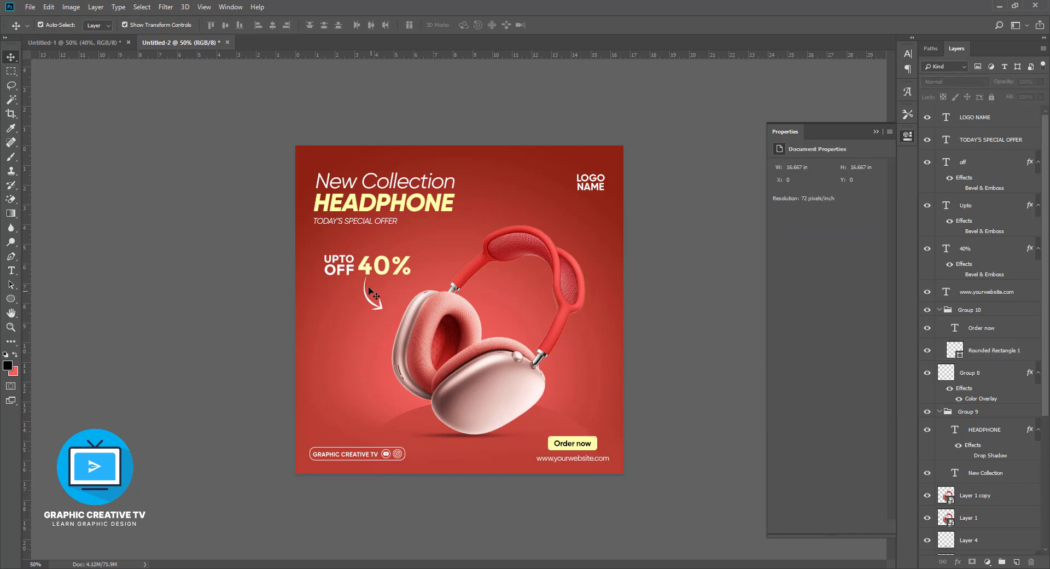
Step: Move the UPTO OFF 40% block left, lower the arrow, and nudge the 40% text down
left_click_drag(386, 268, 376, 269)
left_click_drag(376, 303, 377, 309)
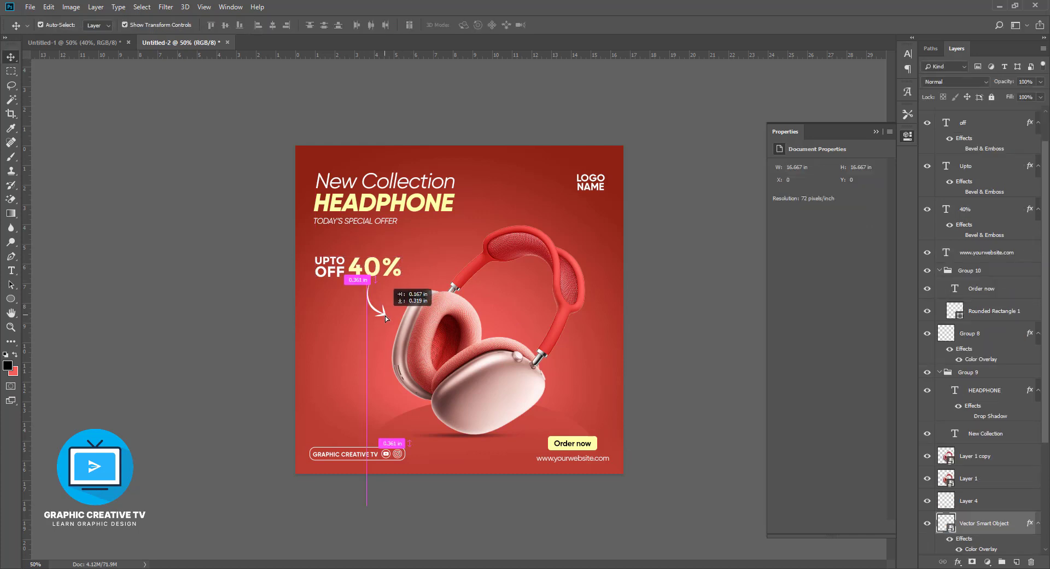
left_click(377, 268)
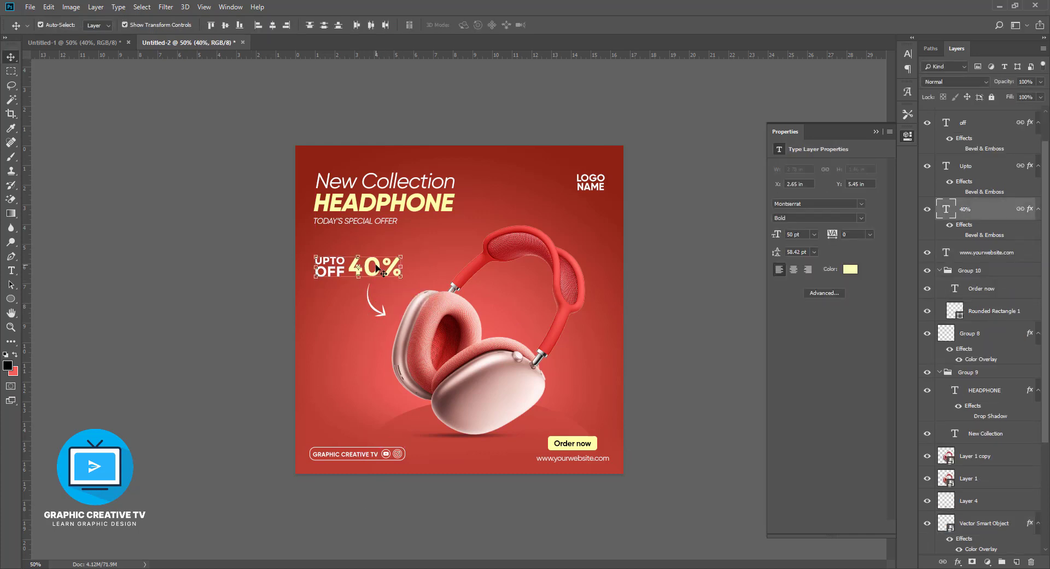
key("shift+Down")
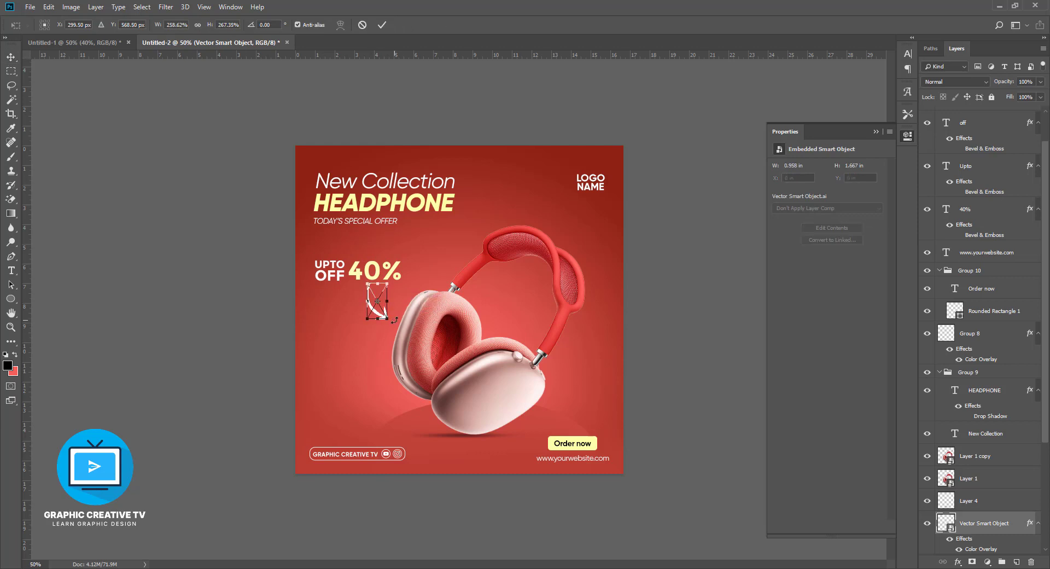
left_click(652, 374)
left_click(552, 258)
left_click(659, 294)
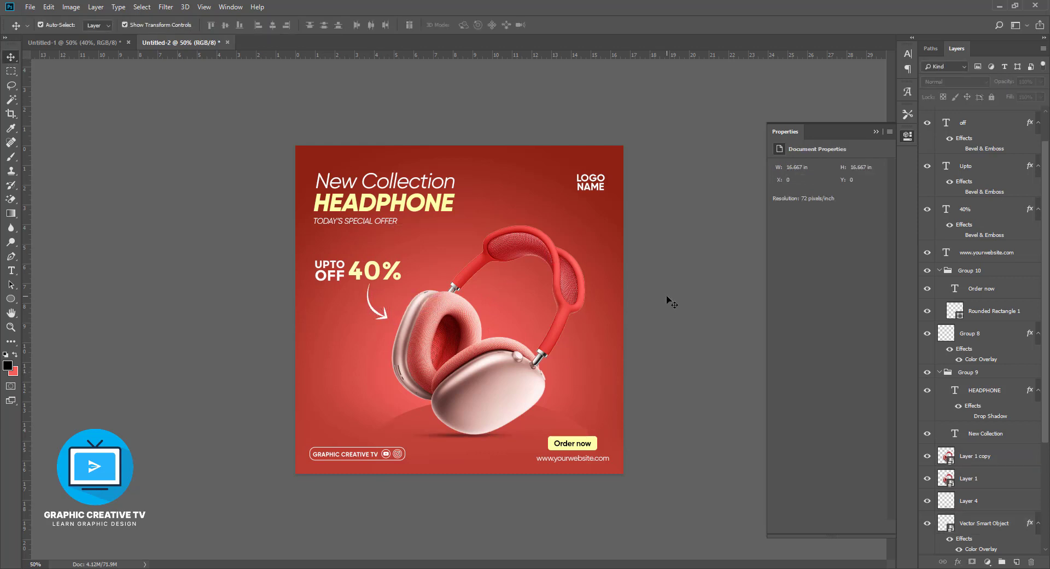
left_click(599, 186)
left_click(601, 462, "shift")
left_click(287, 24)
left_click(664, 257)
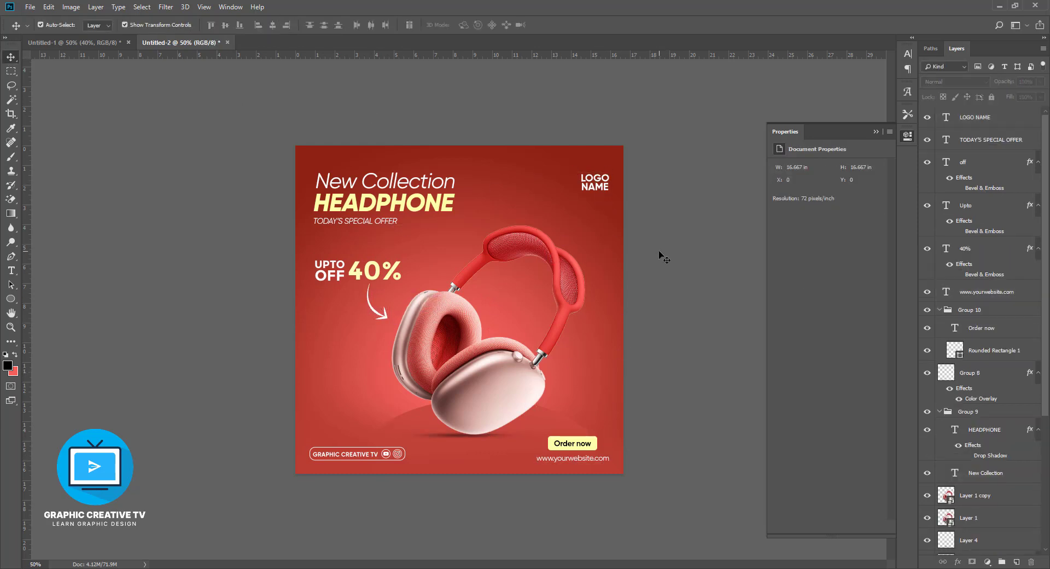
Step: Left-align New Collection, HEADPHONE and TODAY'S SPECIAL OFFER
left_click(387, 455)
left_click(328, 202, "shift")
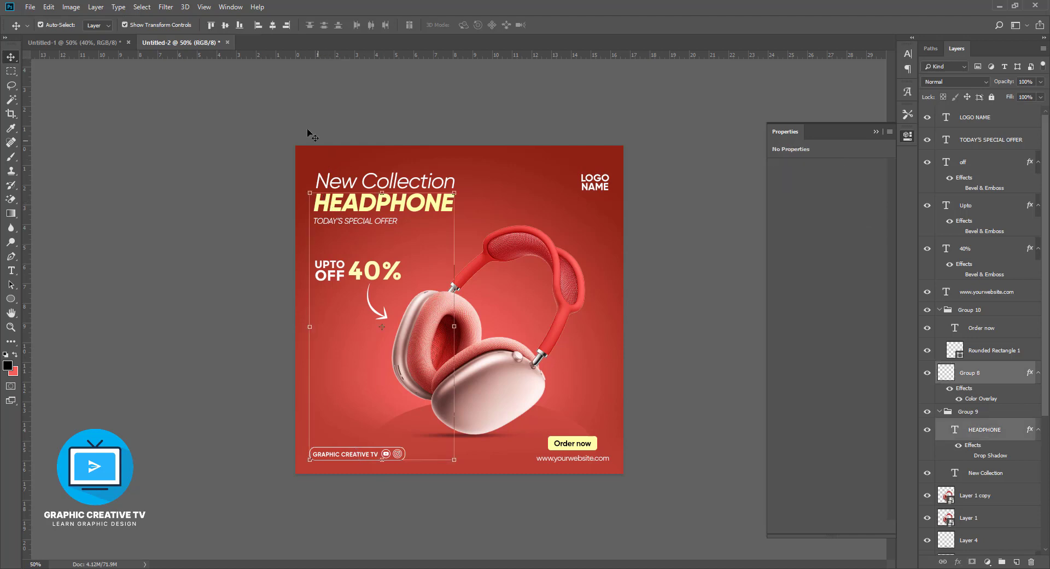
left_click(256, 25)
left_click(539, 218)
left_click(383, 180)
left_click(383, 202, "shift")
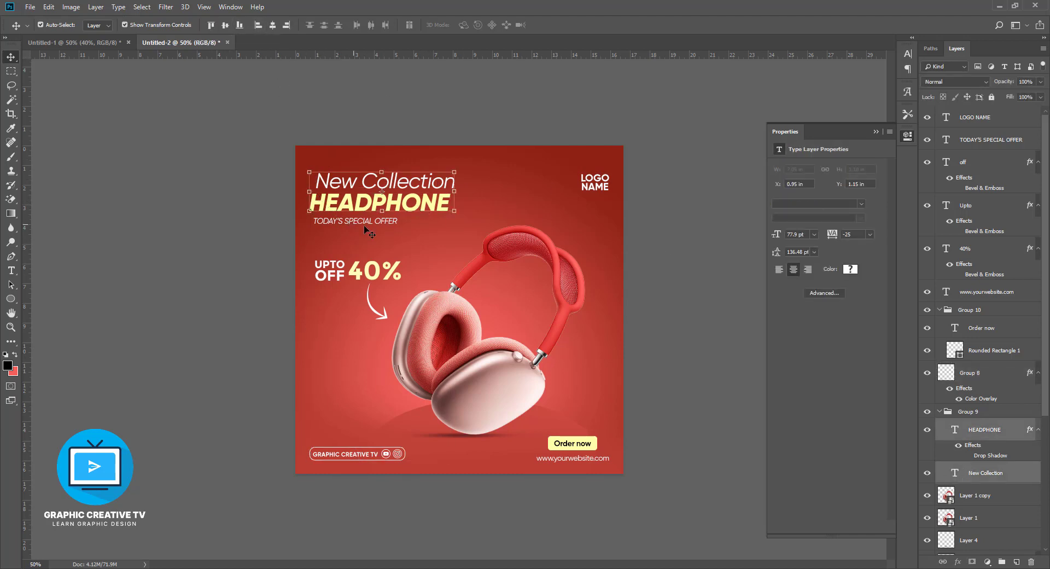
left_click(981, 143, "ctrl")
left_click(258, 25)
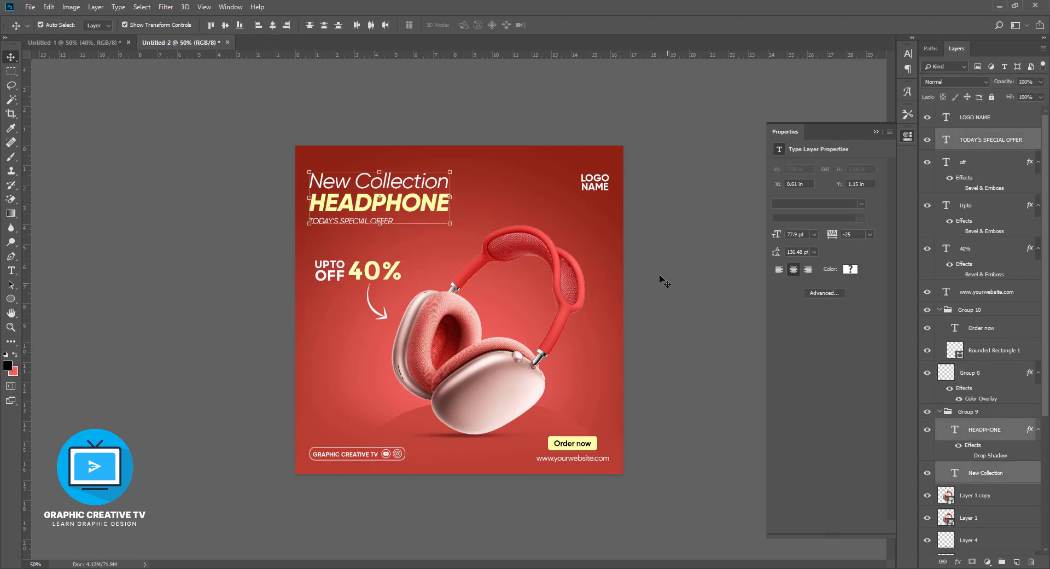
left_click(635, 271)
Step: Scale the three-line heading block up to about 105%
left_click(428, 216)
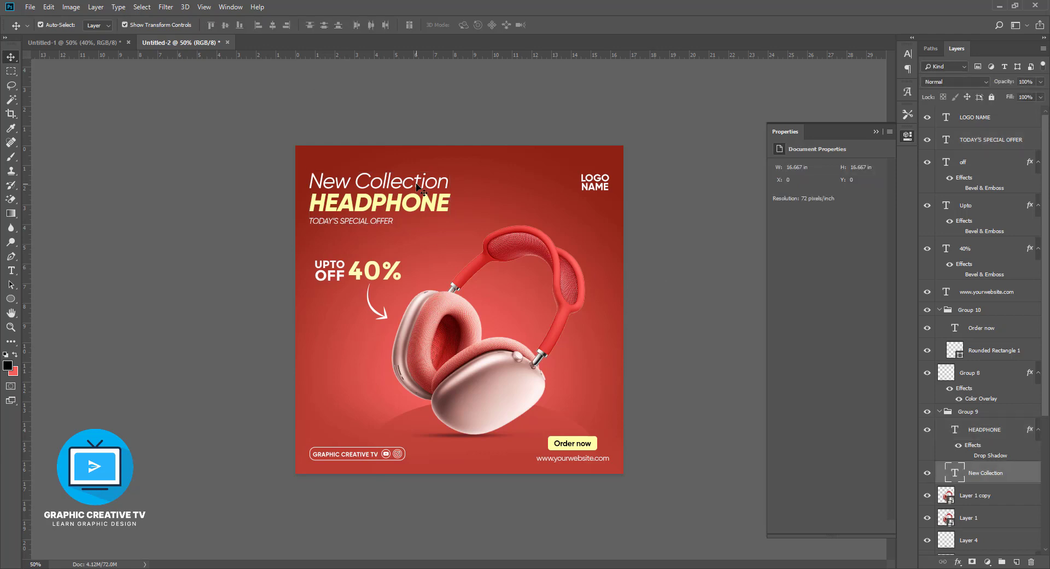
left_click(389, 223, "shift")
left_click(427, 215, "shift")
key("ctrl+t")
left_click_drag(449, 219, 458, 231)
key("Return")
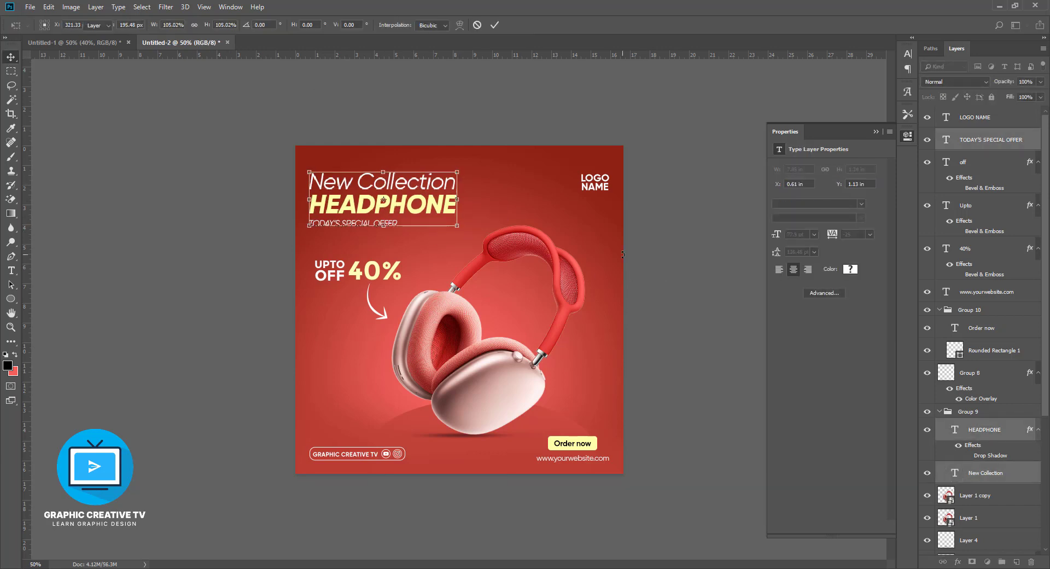
left_click(662, 294)
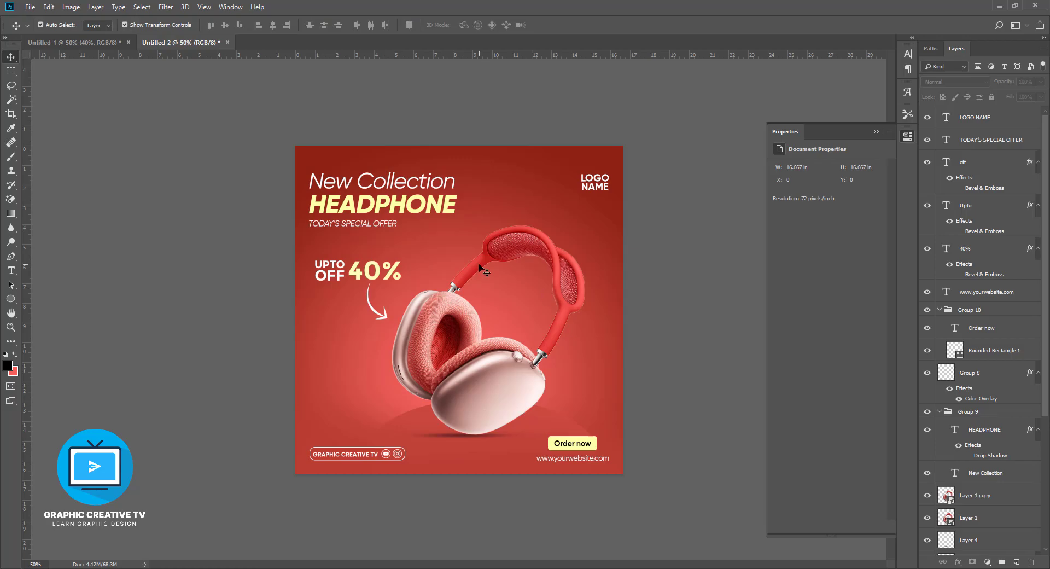